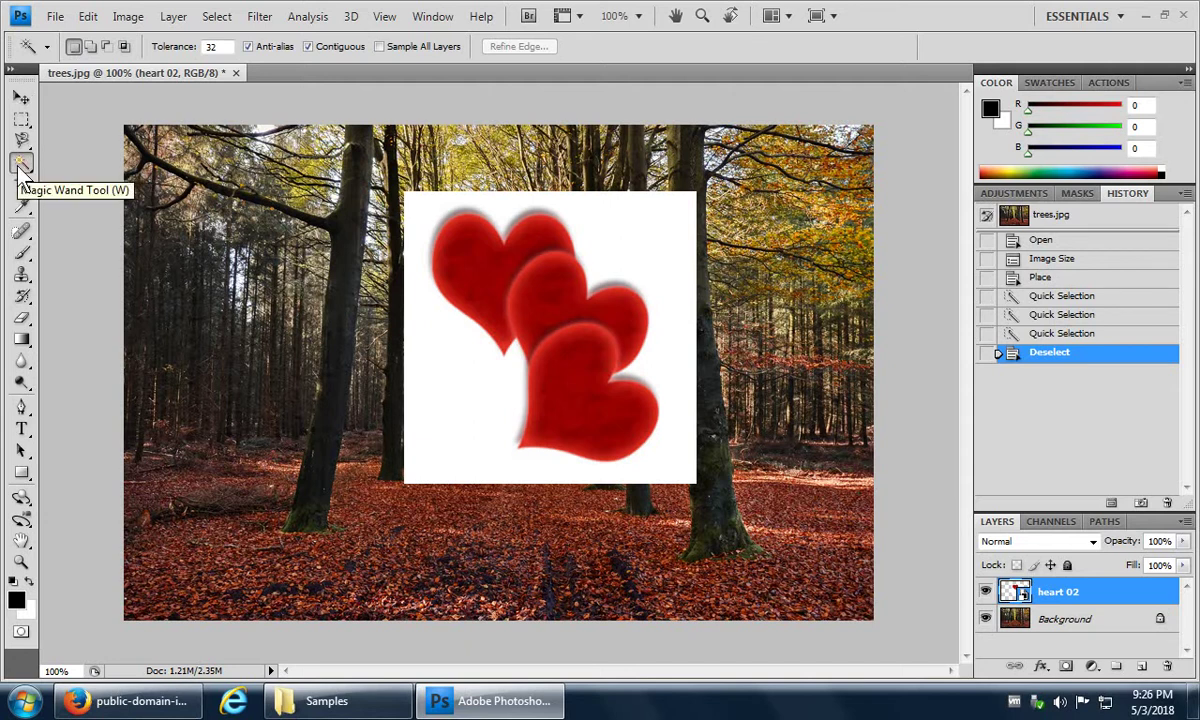
Step: Reveal the Quick Selection and Magic Wand tool flyout in the toolbox
right_click(27, 170)
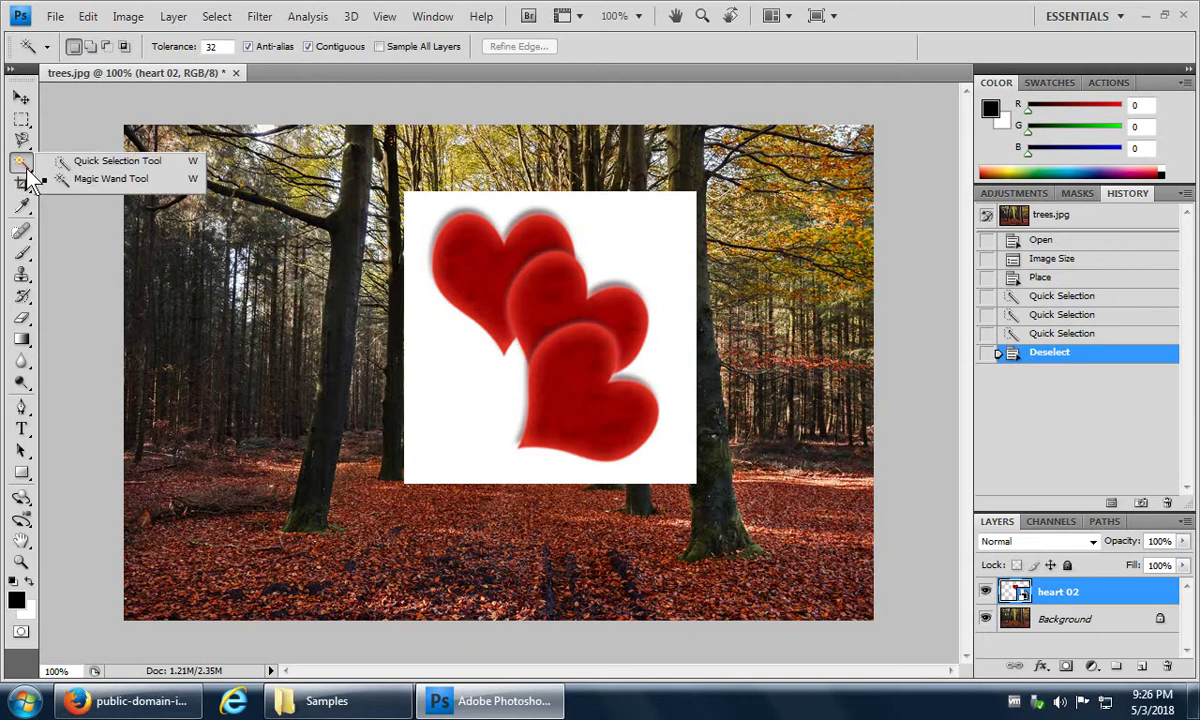
Step: Quick-select the left, middle and lower red hearts on the heart 02 layer
click(100, 161)
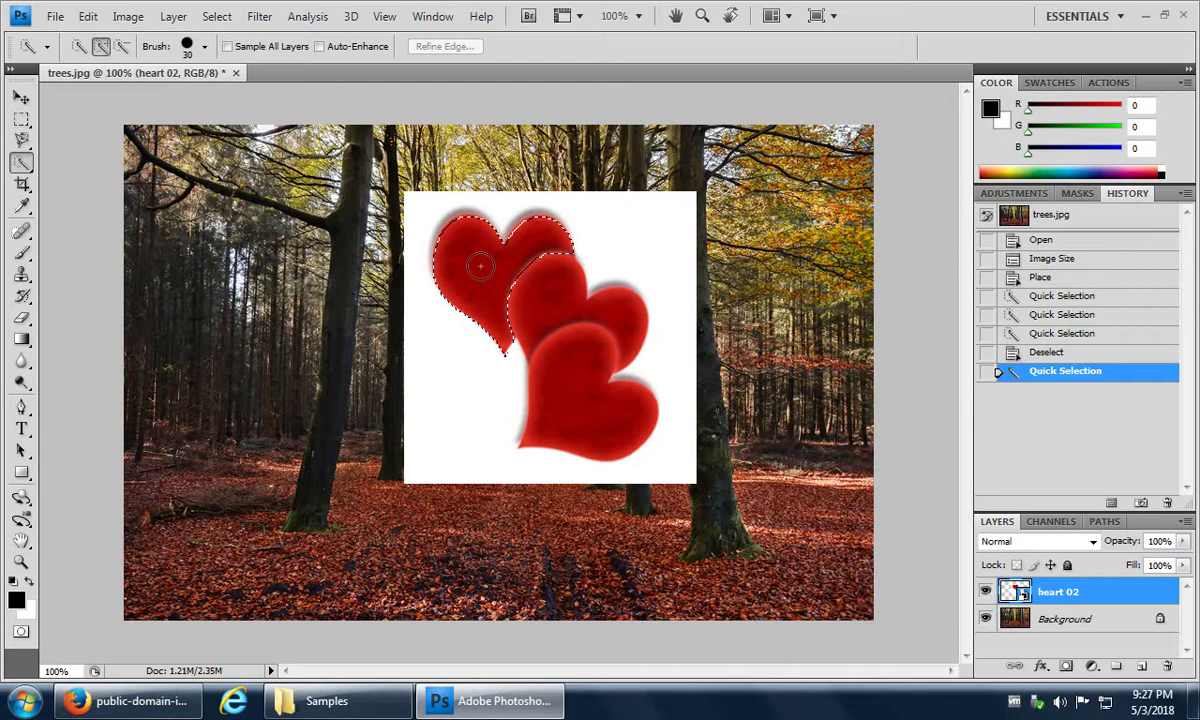
drag(470, 262, 522, 282)
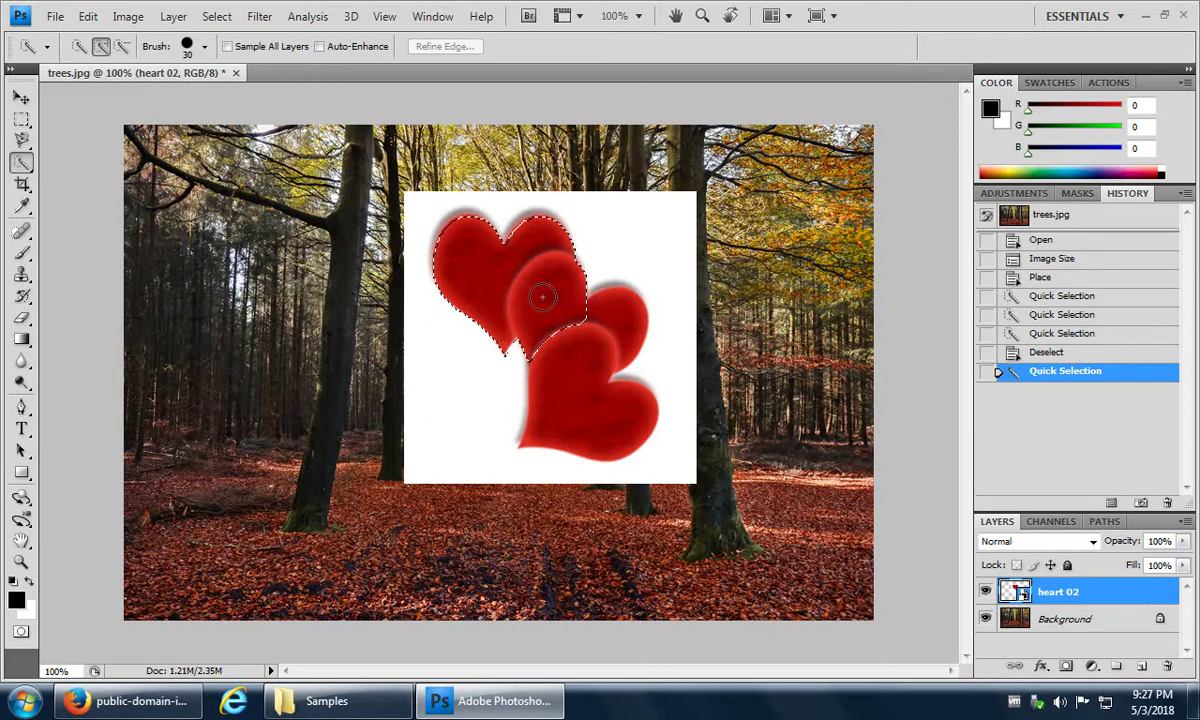
mouse_move(542, 296)
mouse_down()
mouse_move(510, 285)
mouse_move(530, 320)
mouse_move(575, 348)
mouse_up()
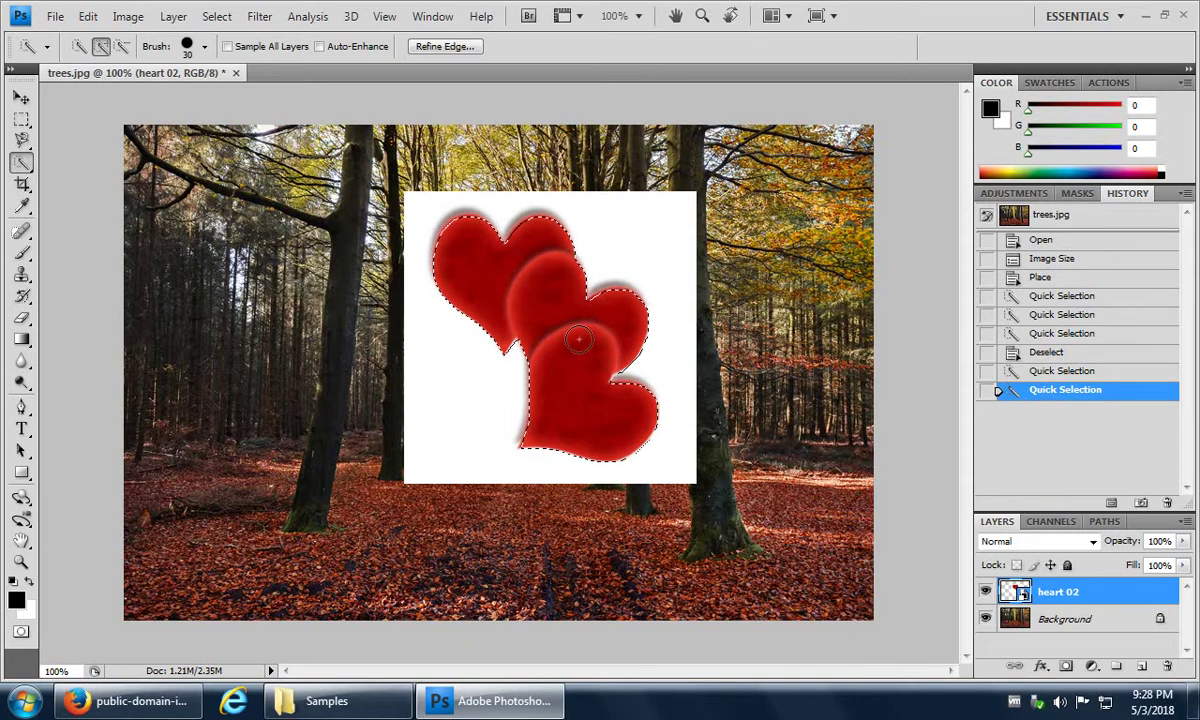
Step: Invert the selection around the hearts, then try deleting it and dismiss the smart-object error
click(220, 17)
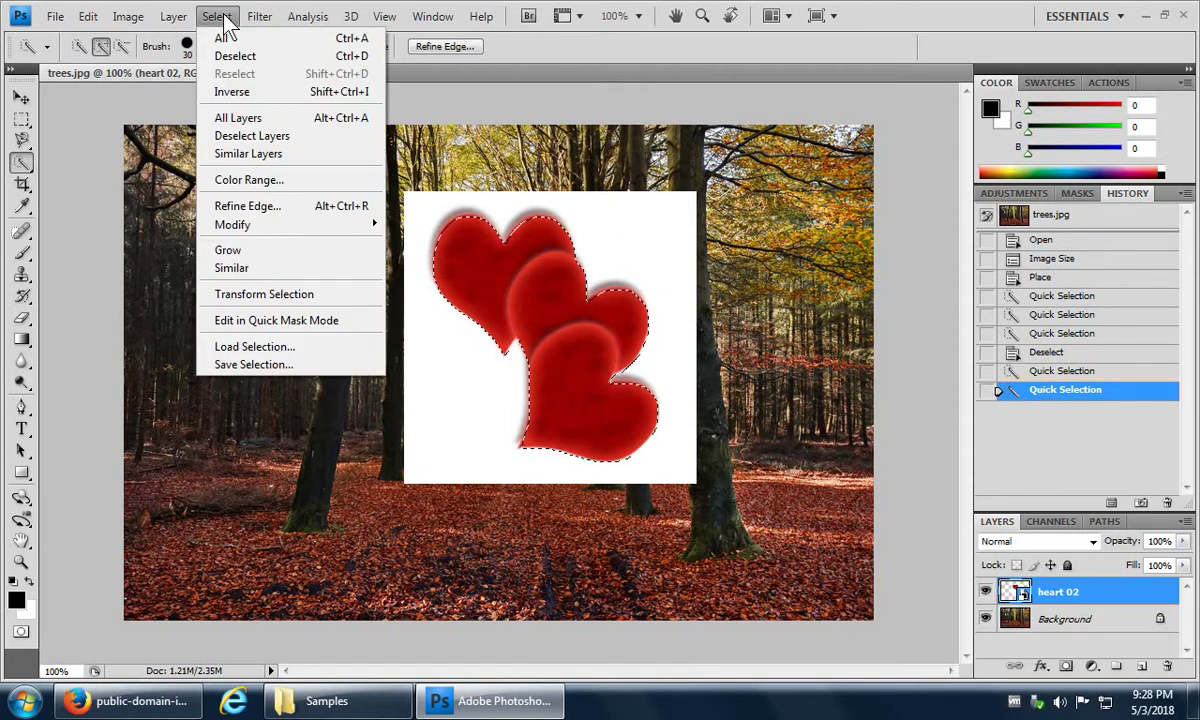
click(230, 92)
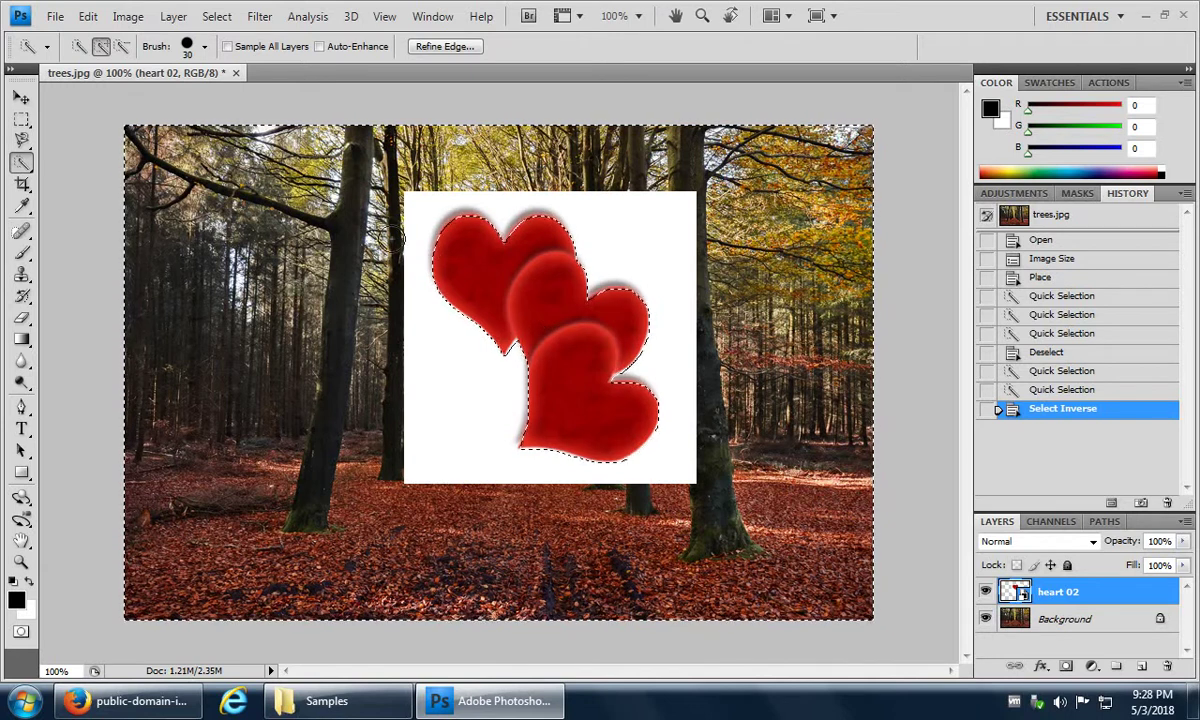
click(89, 17)
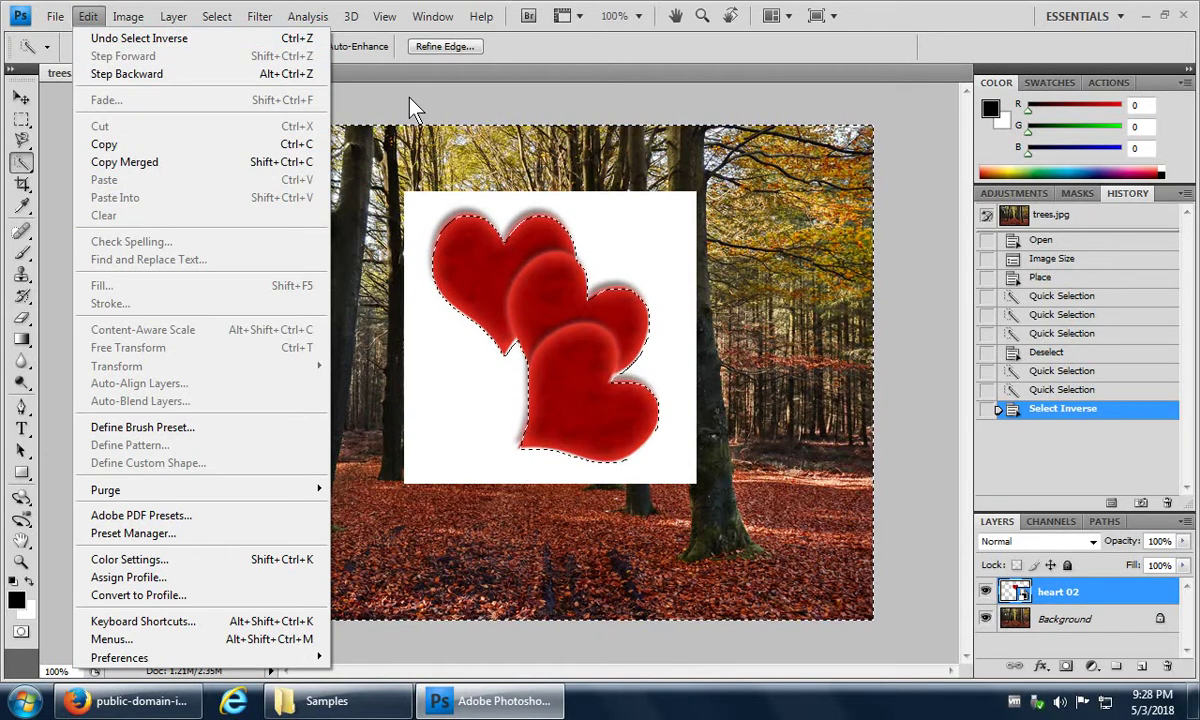
key(Escape)
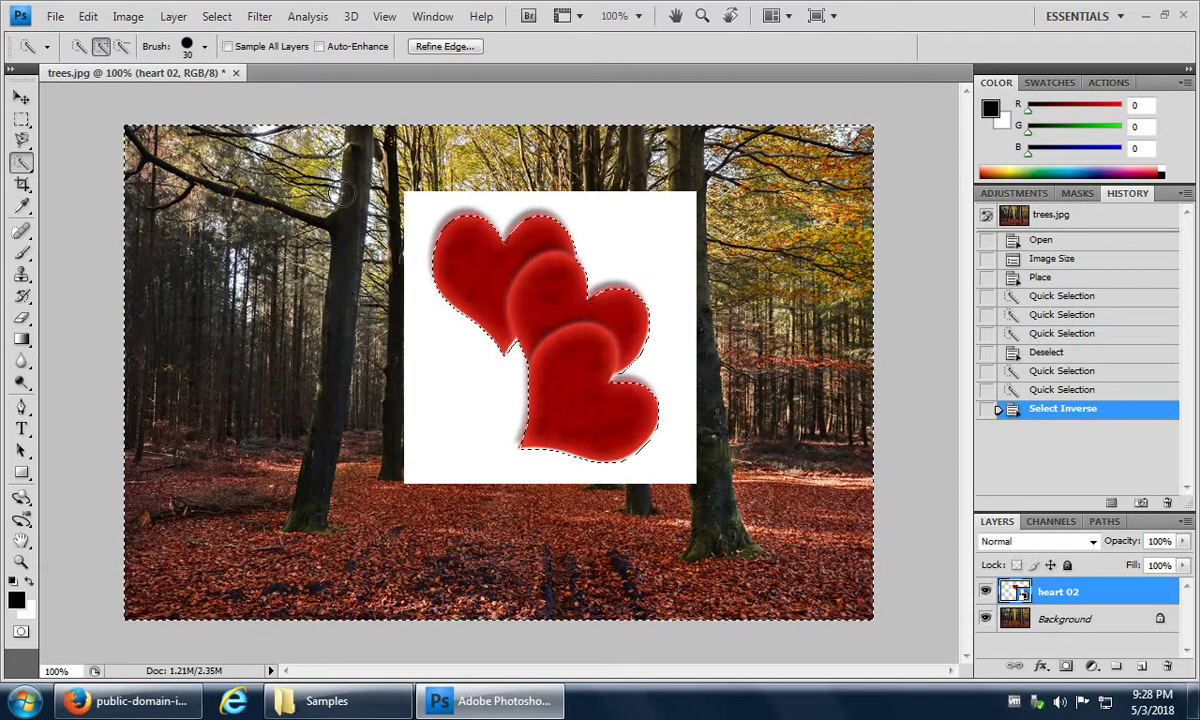
key(Delete)
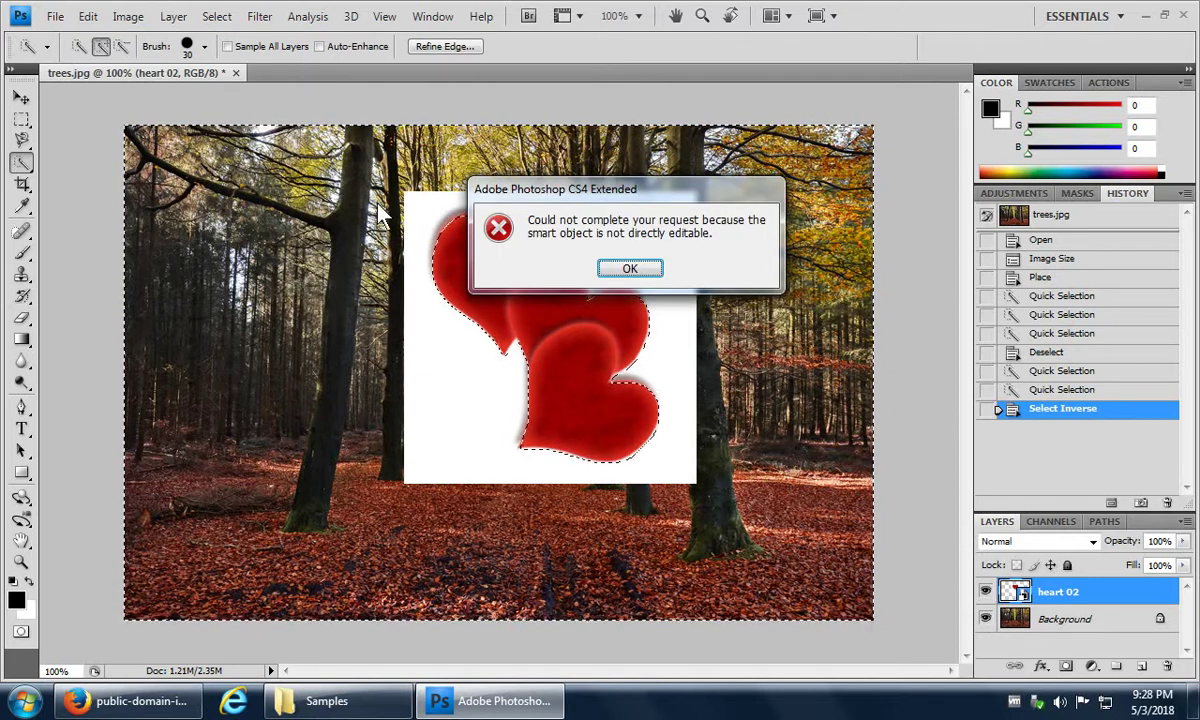
click(642, 268)
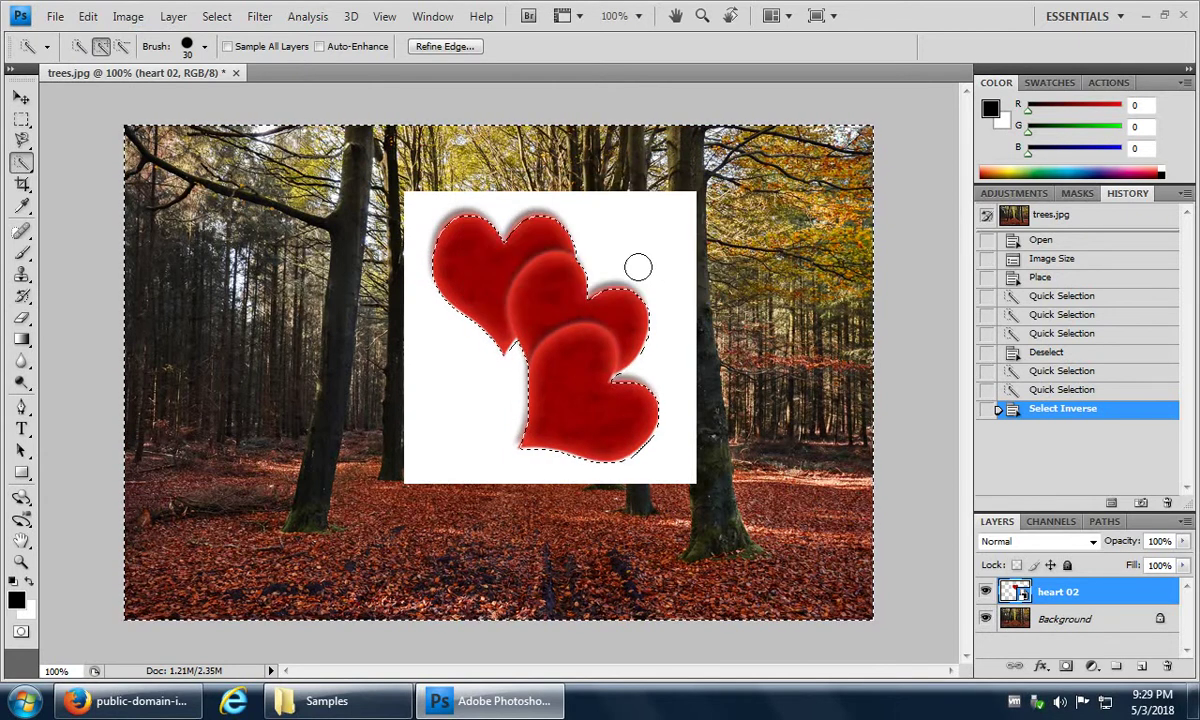
Step: Rasterize the heart 02 layer and cut away its white square
right_click(1100, 595)
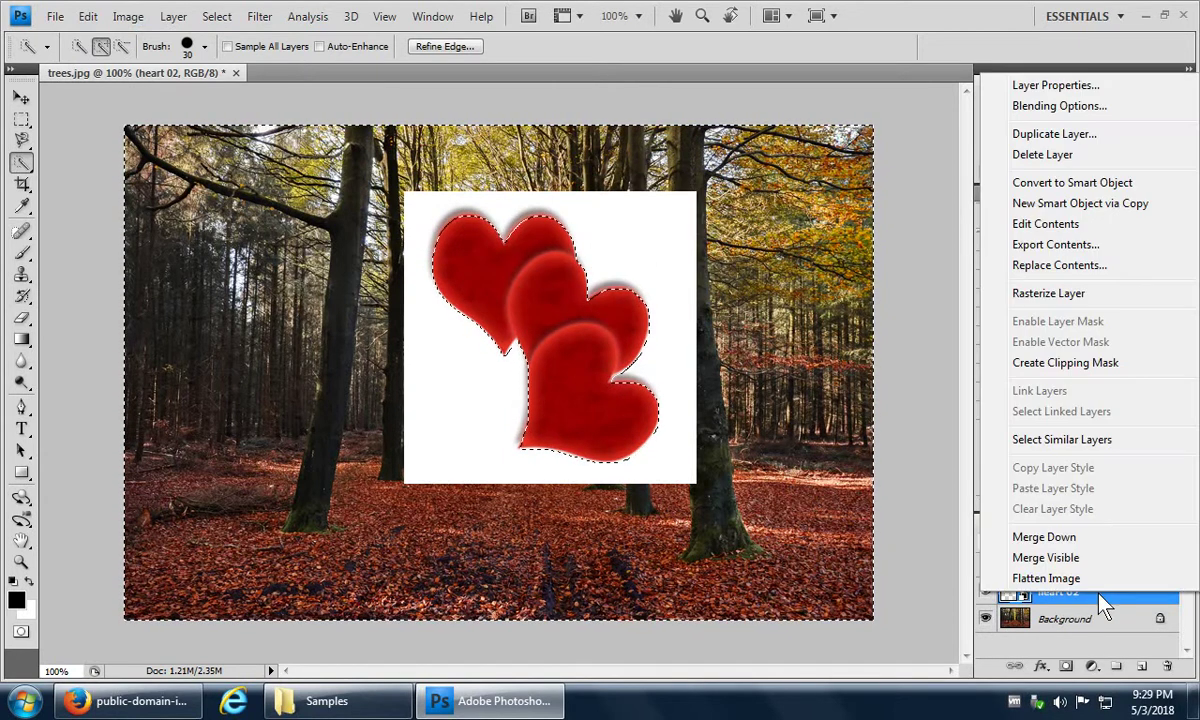
click(1048, 295)
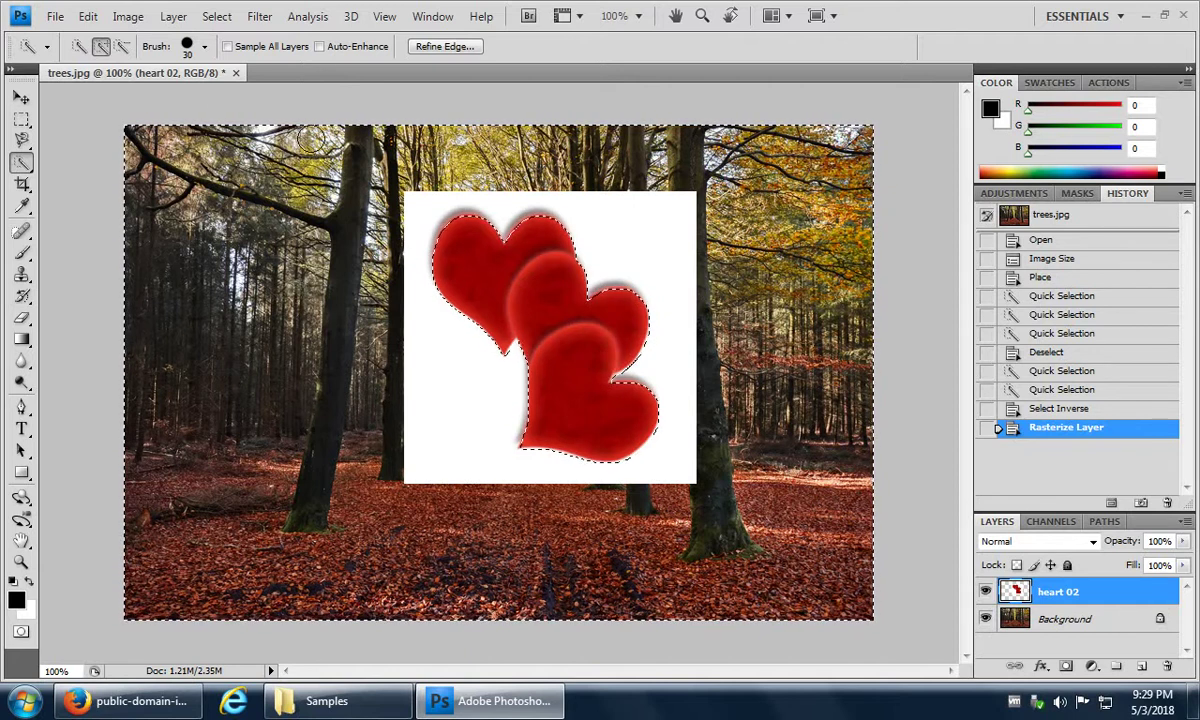
click(88, 16)
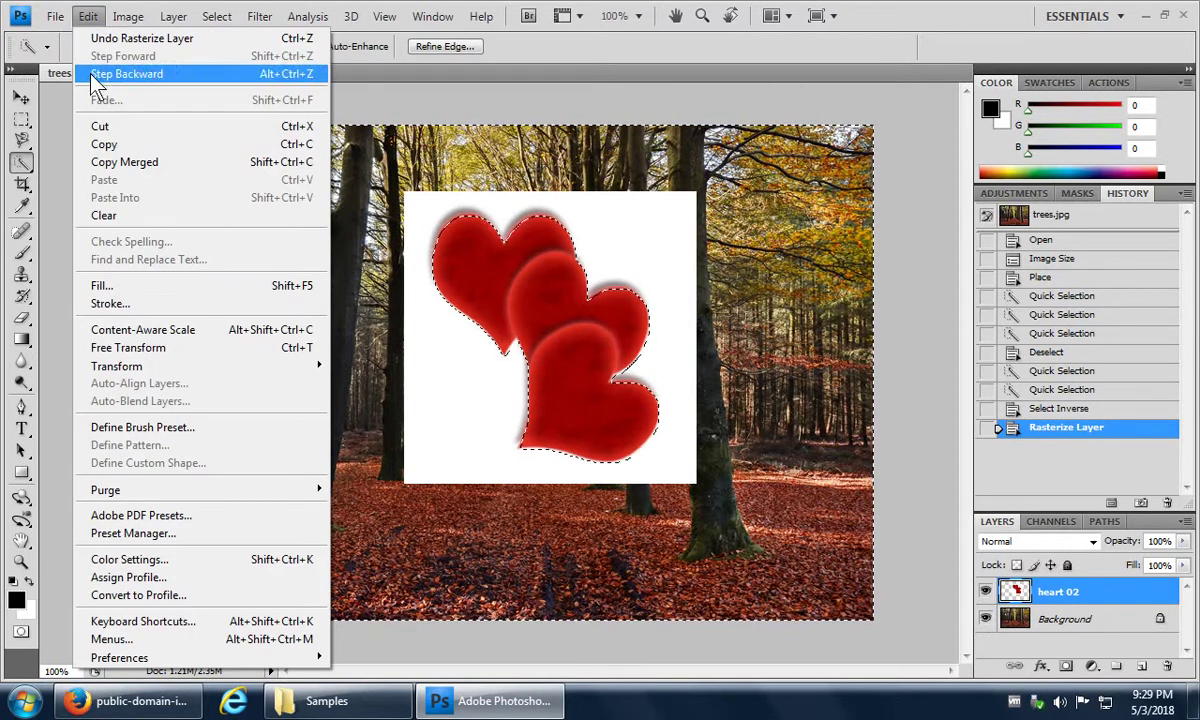
click(105, 128)
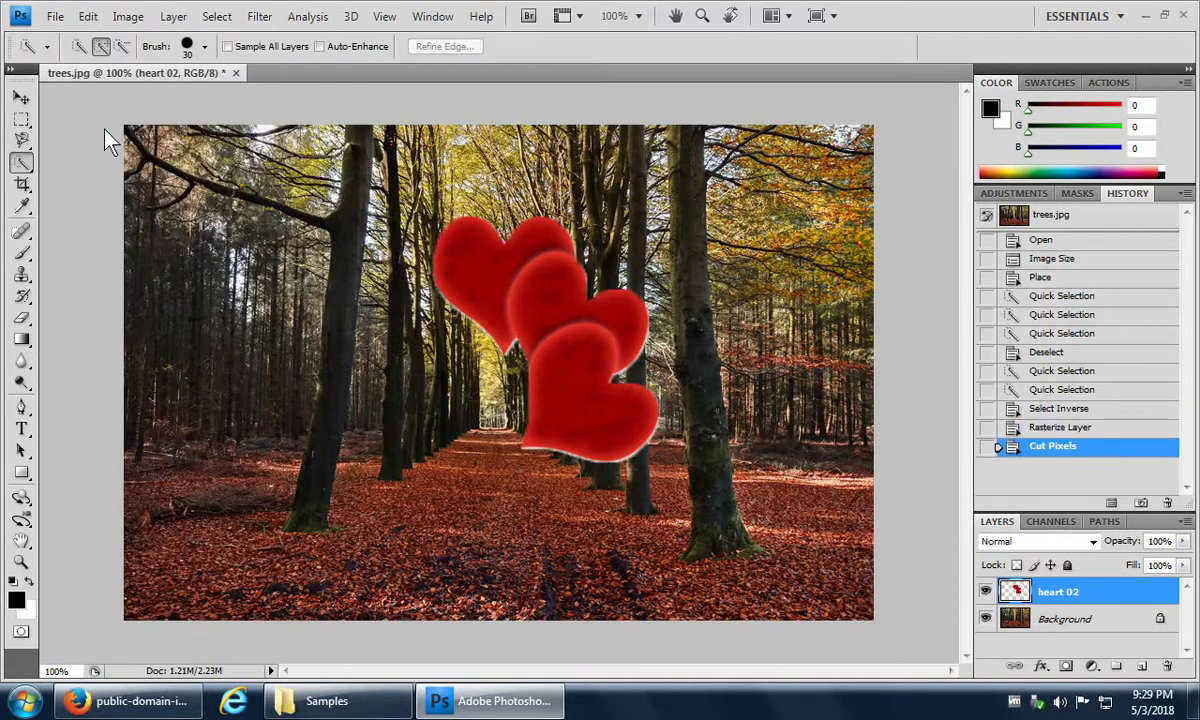
Step: Zoom in on the upper hearts' edge, test an eraser stroke, then undo it in History
click(21, 564)
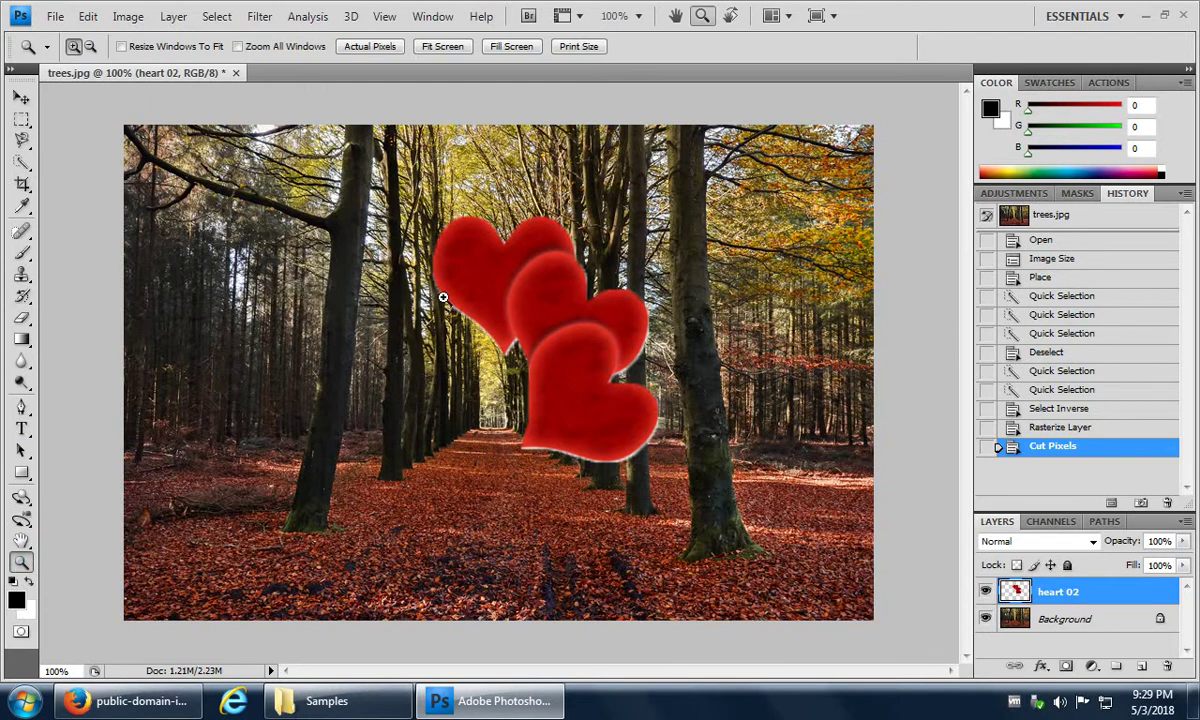
drag(435, 289, 546, 381)
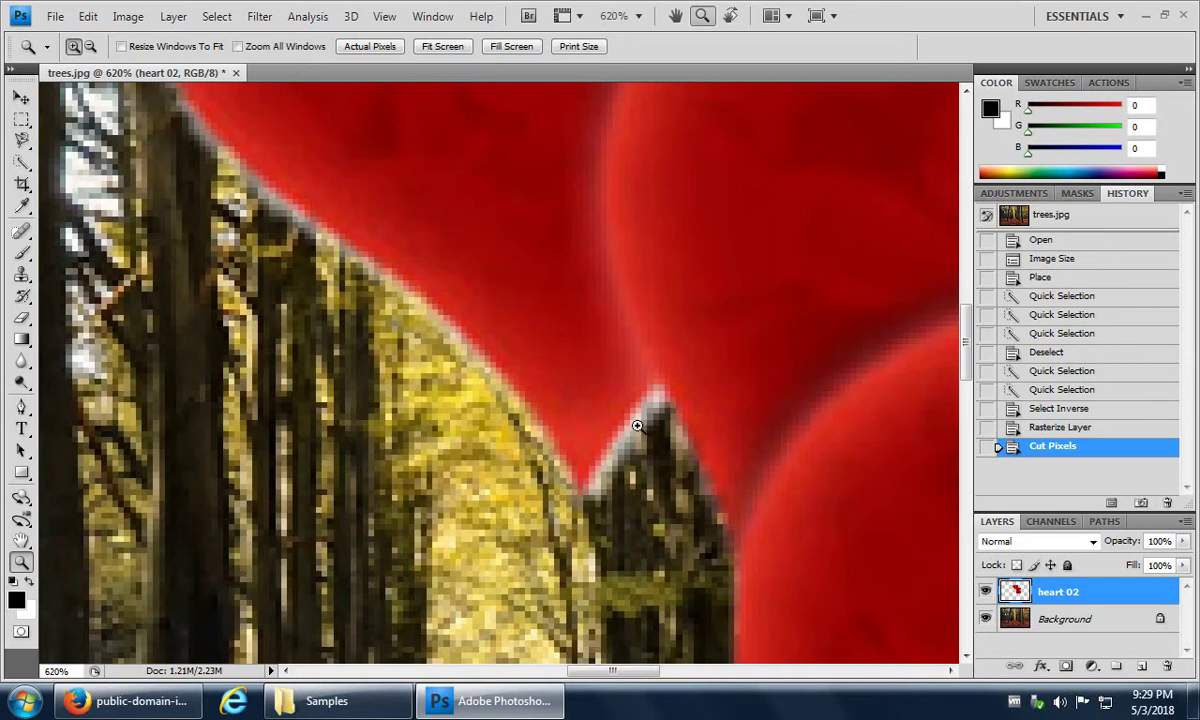
click(22, 318)
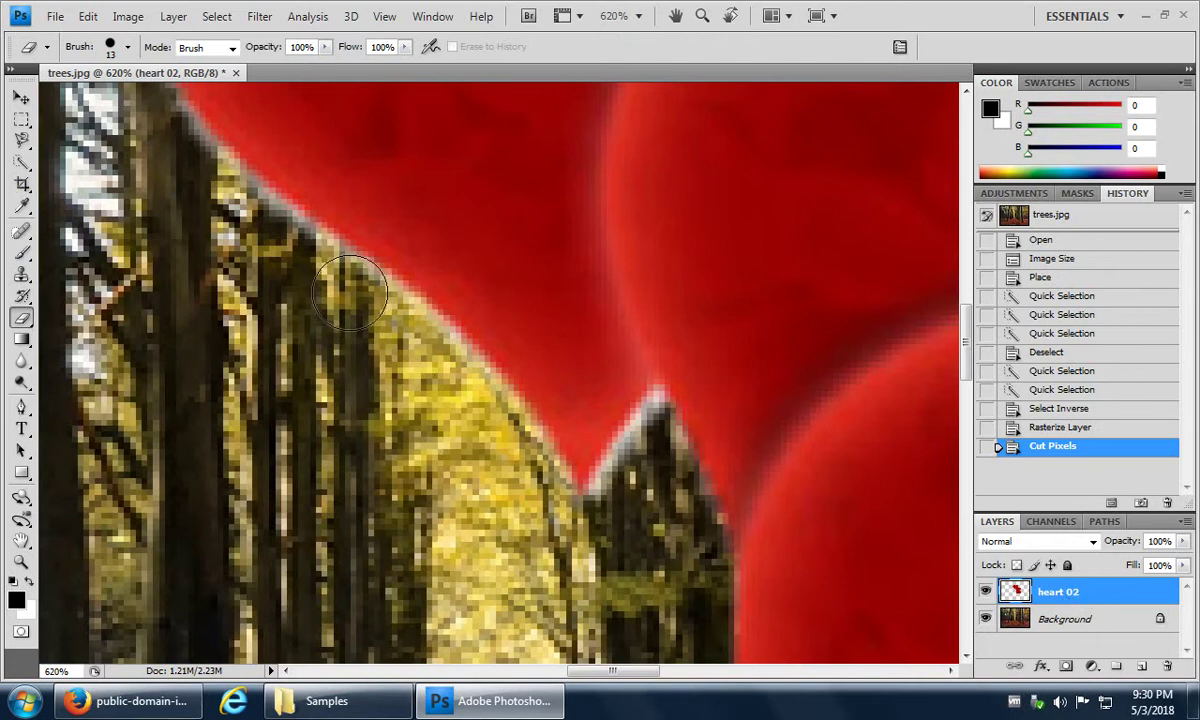
drag(350, 292, 427, 362)
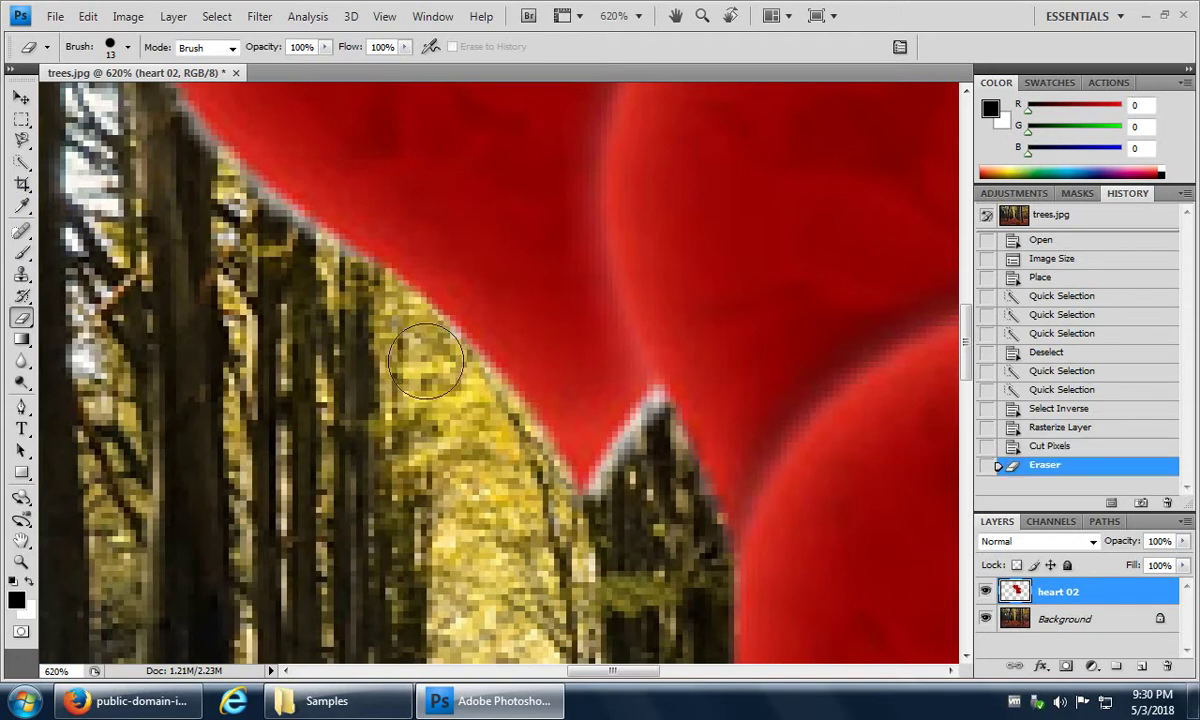
click(1060, 447)
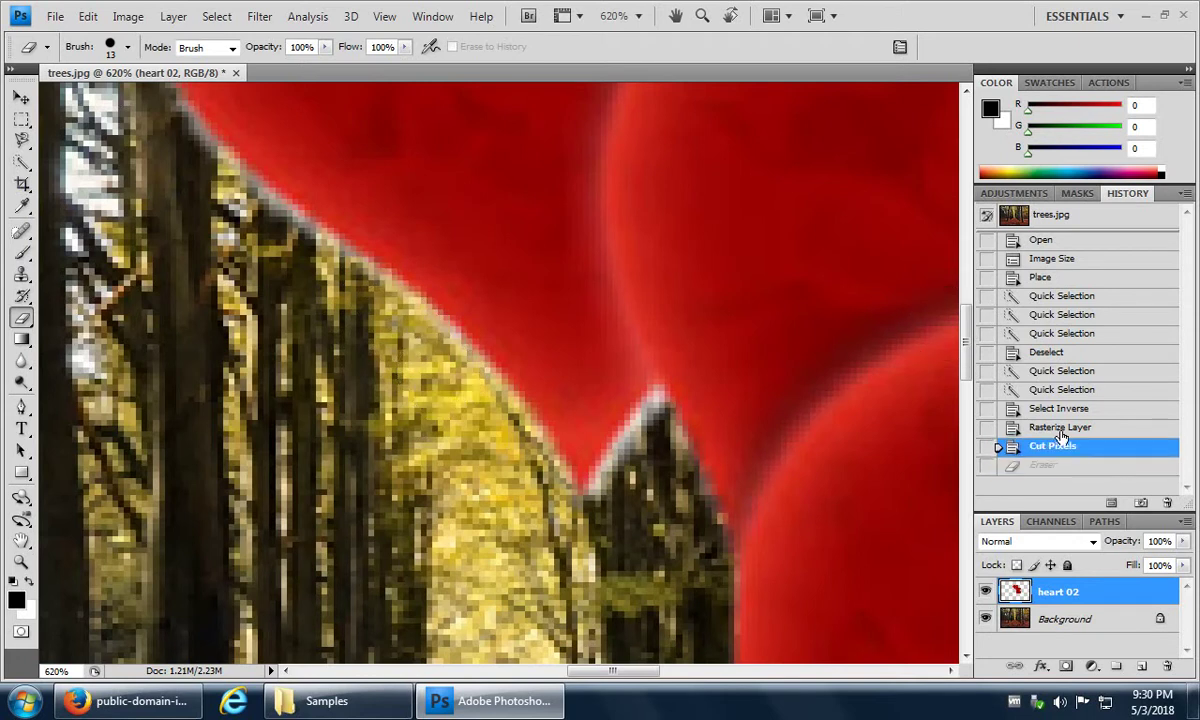
Step: Step History back to Rasterize Layer, fit the image on screen, and open Select > Modify
click(1060, 432)
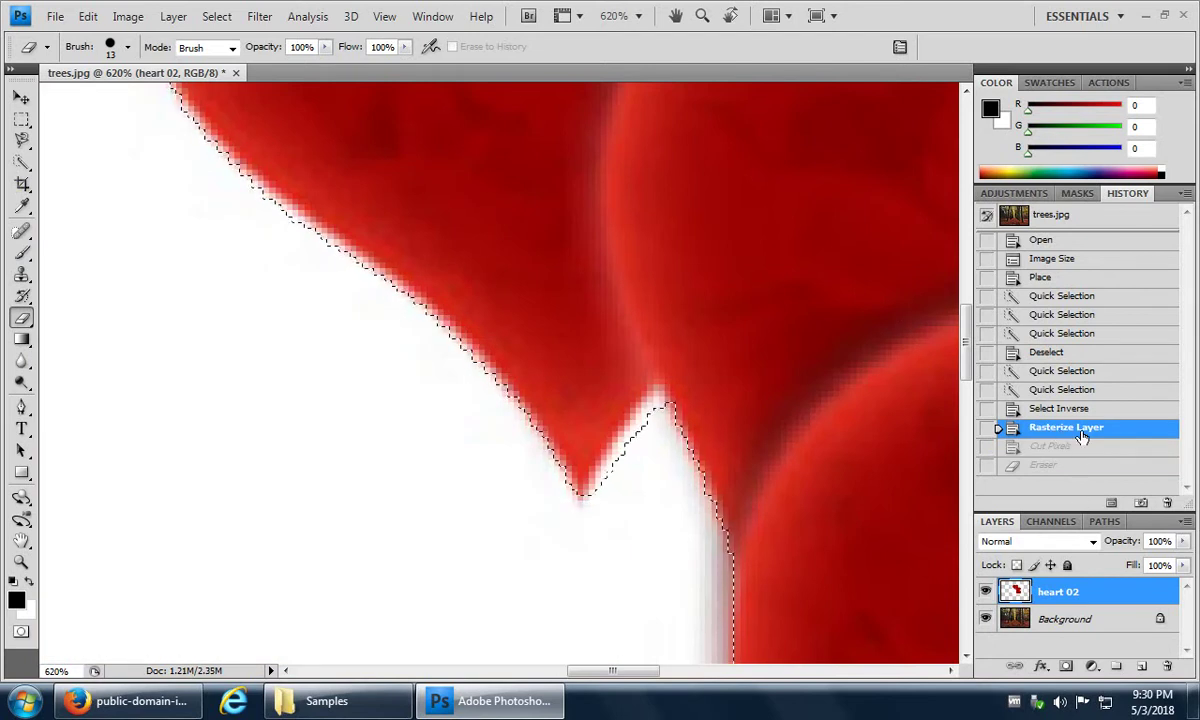
click(382, 20)
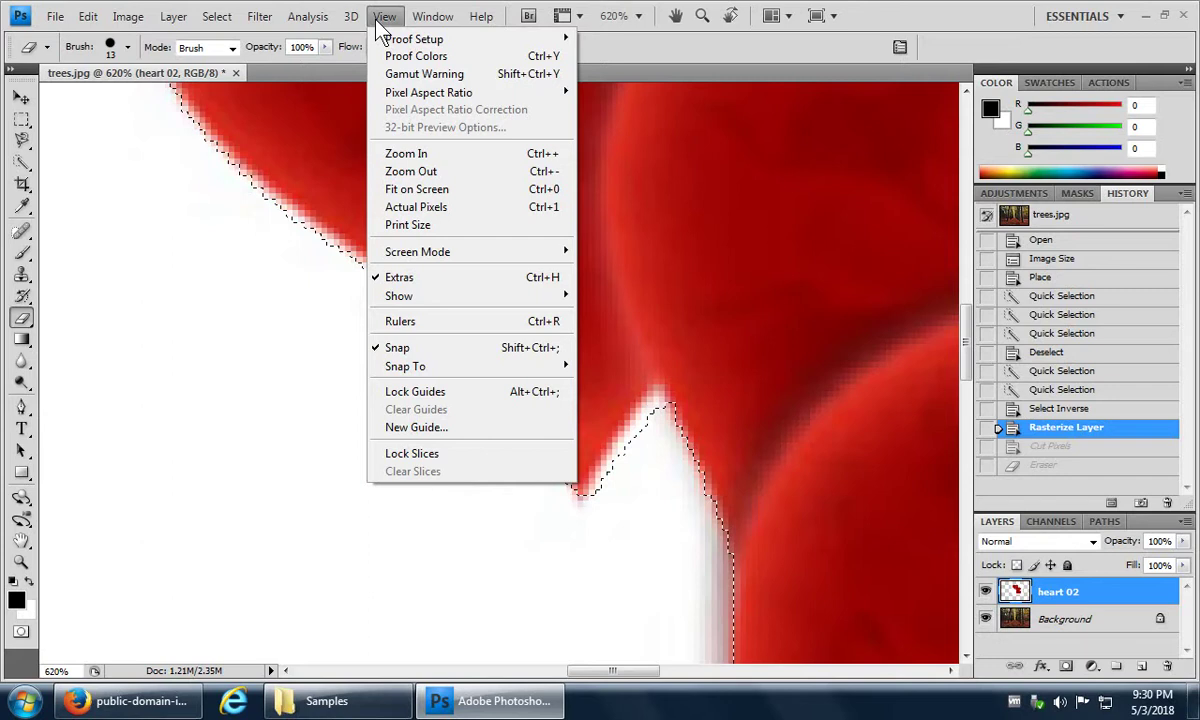
click(414, 190)
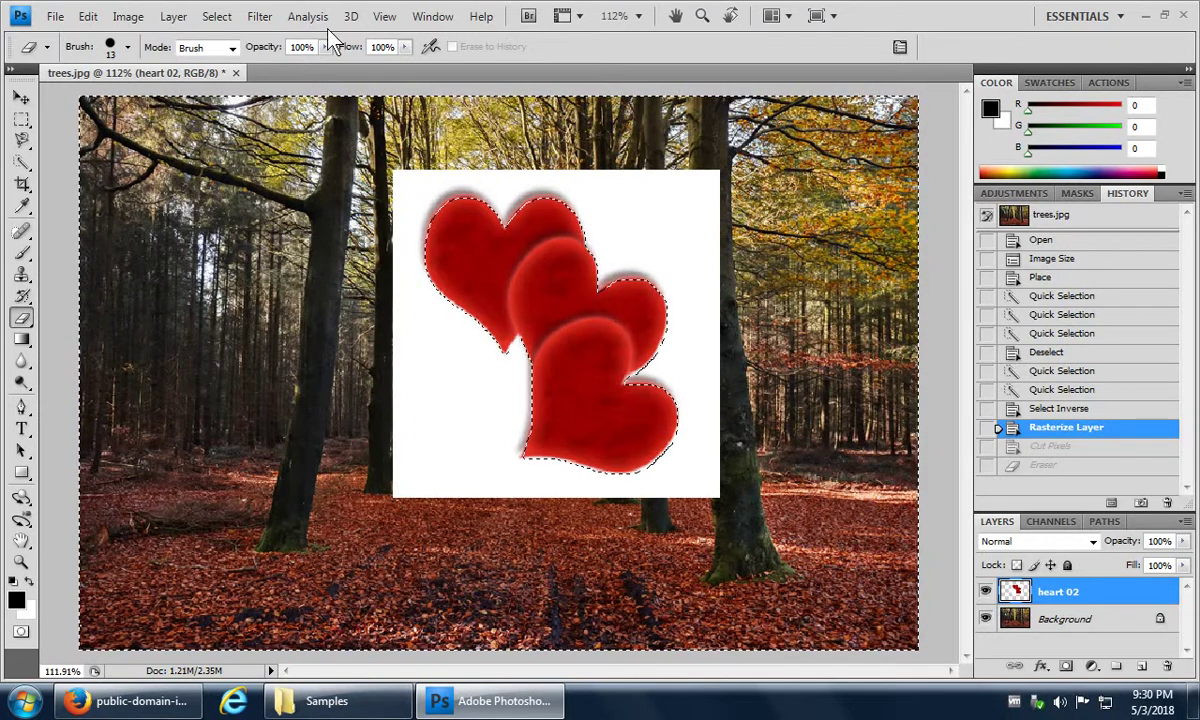
click(217, 16)
mouse_move(300, 225)
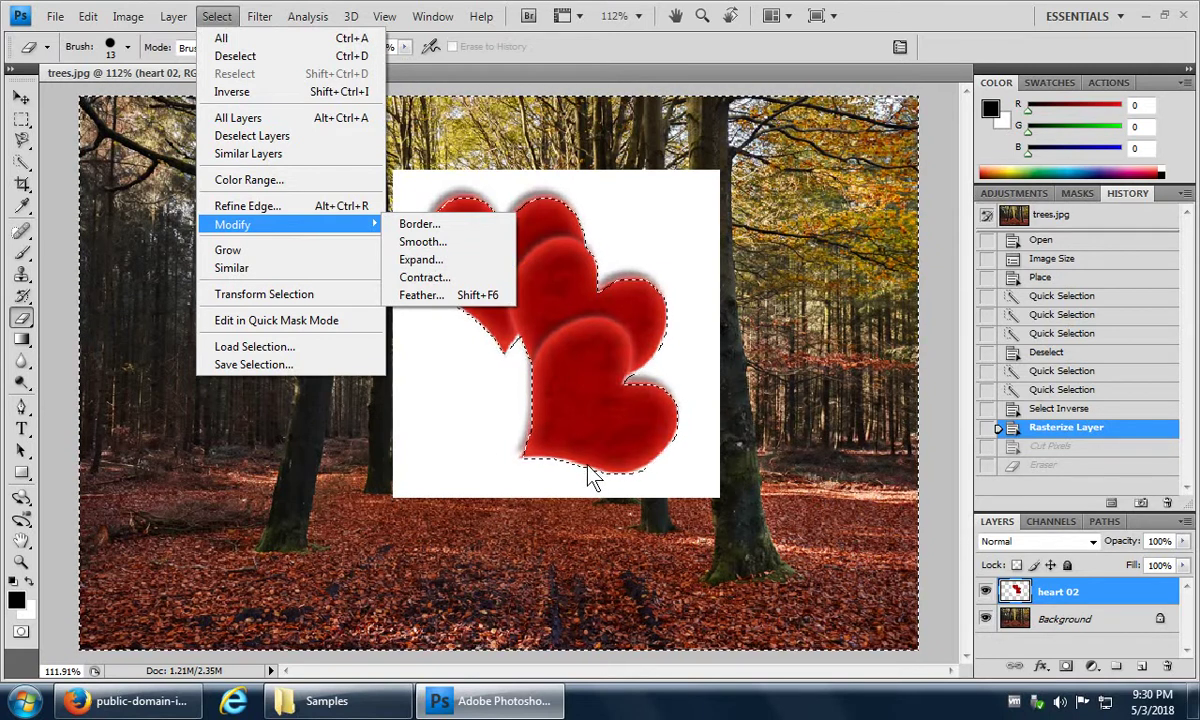
Step: Expand the selection by 7 pixels
click(423, 260)
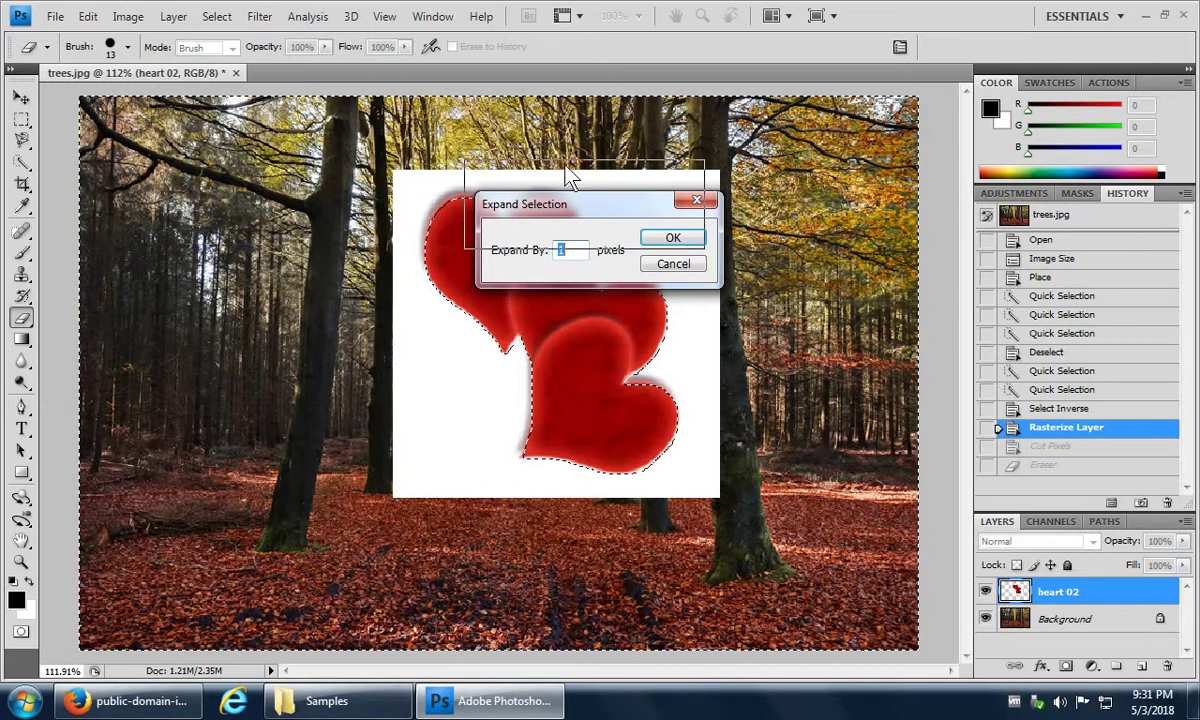
drag(581, 210, 557, 120)
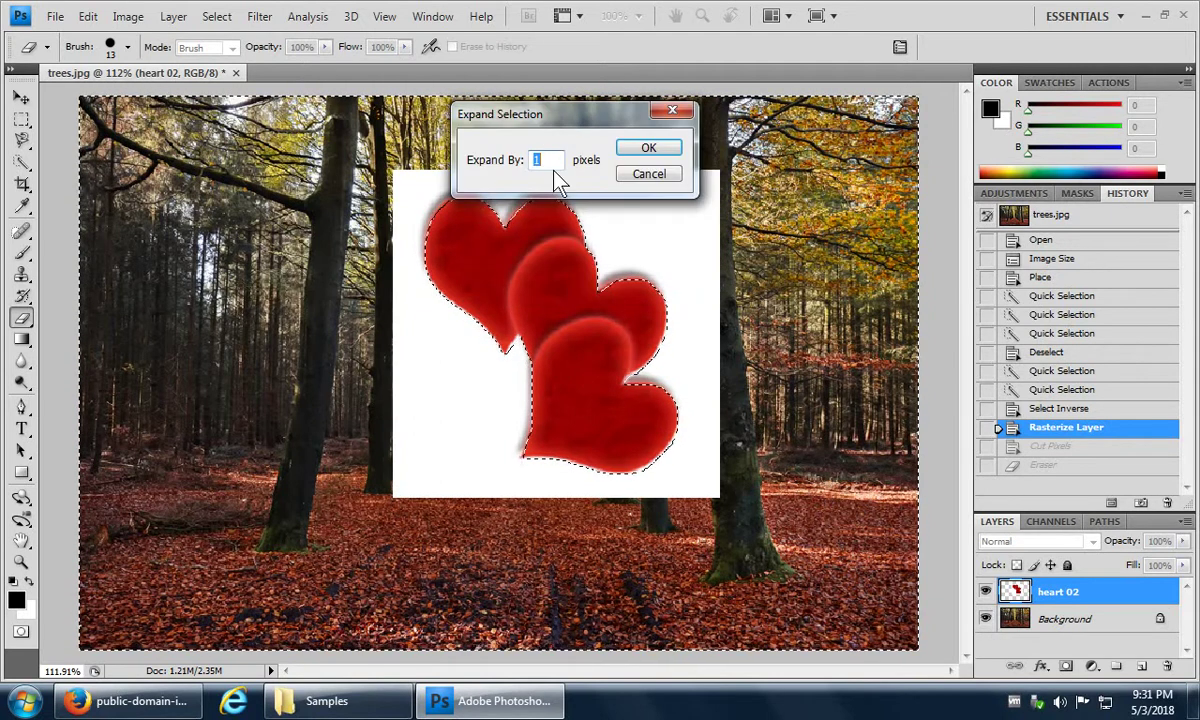
text(7)
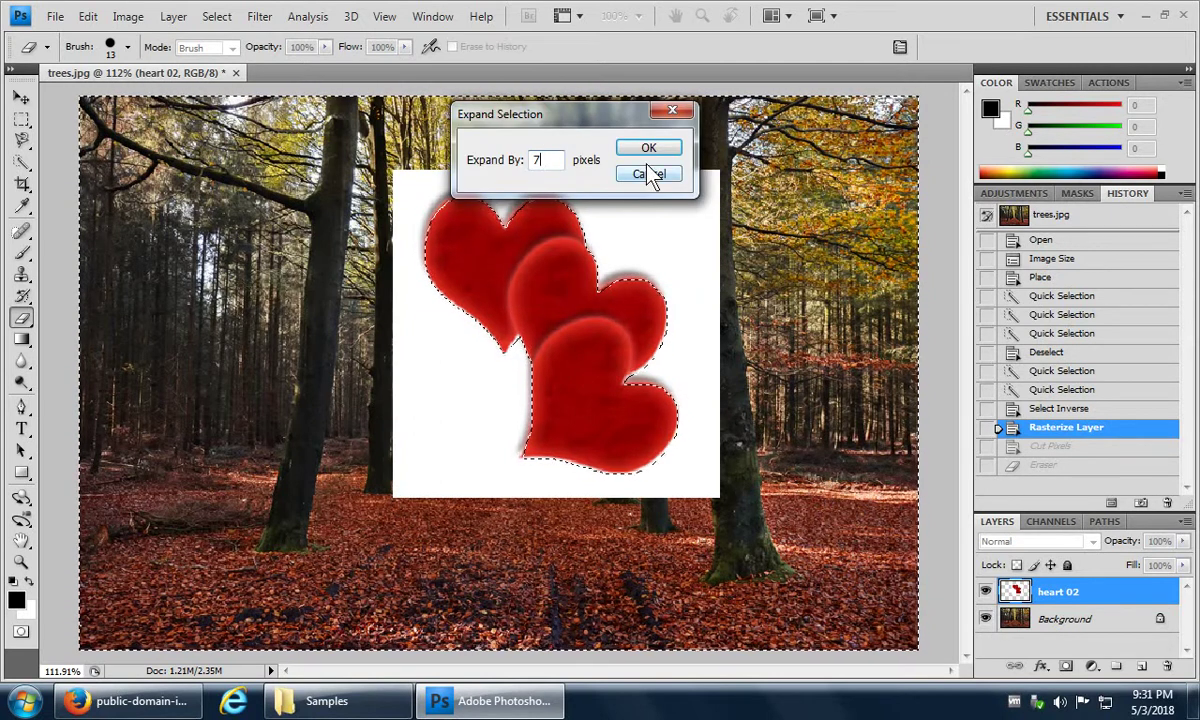
click(648, 150)
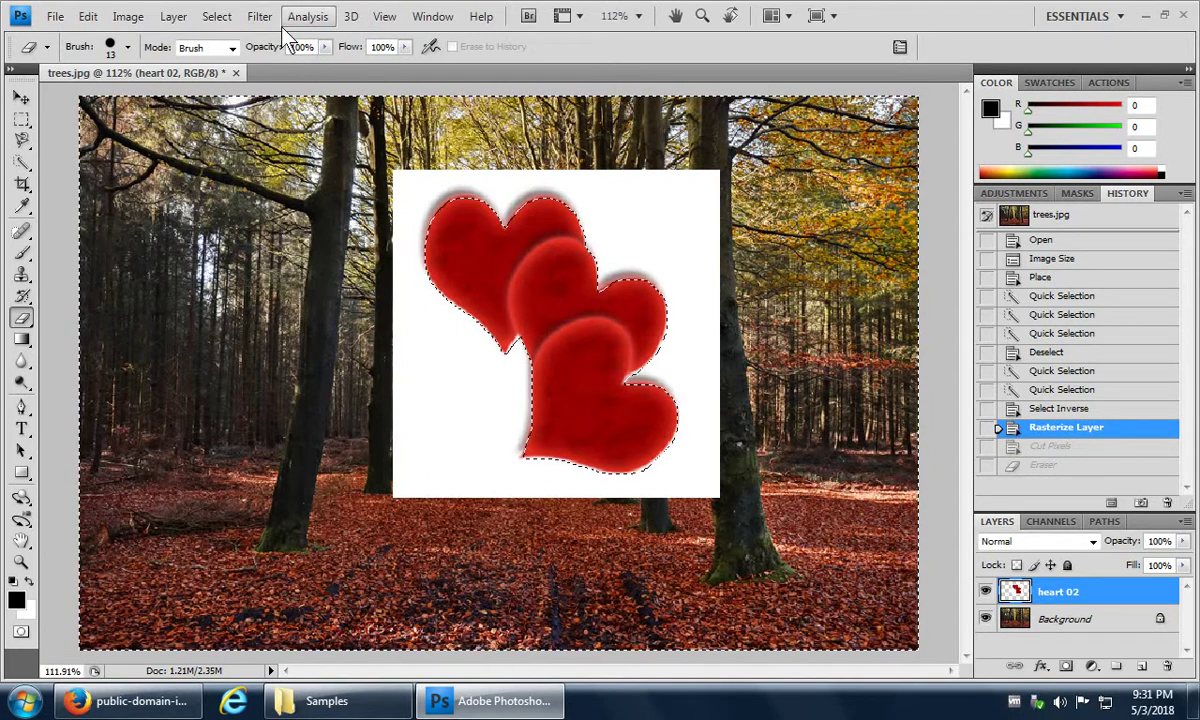
Step: Expand the selection again, this time by 2 pixels
click(217, 17)
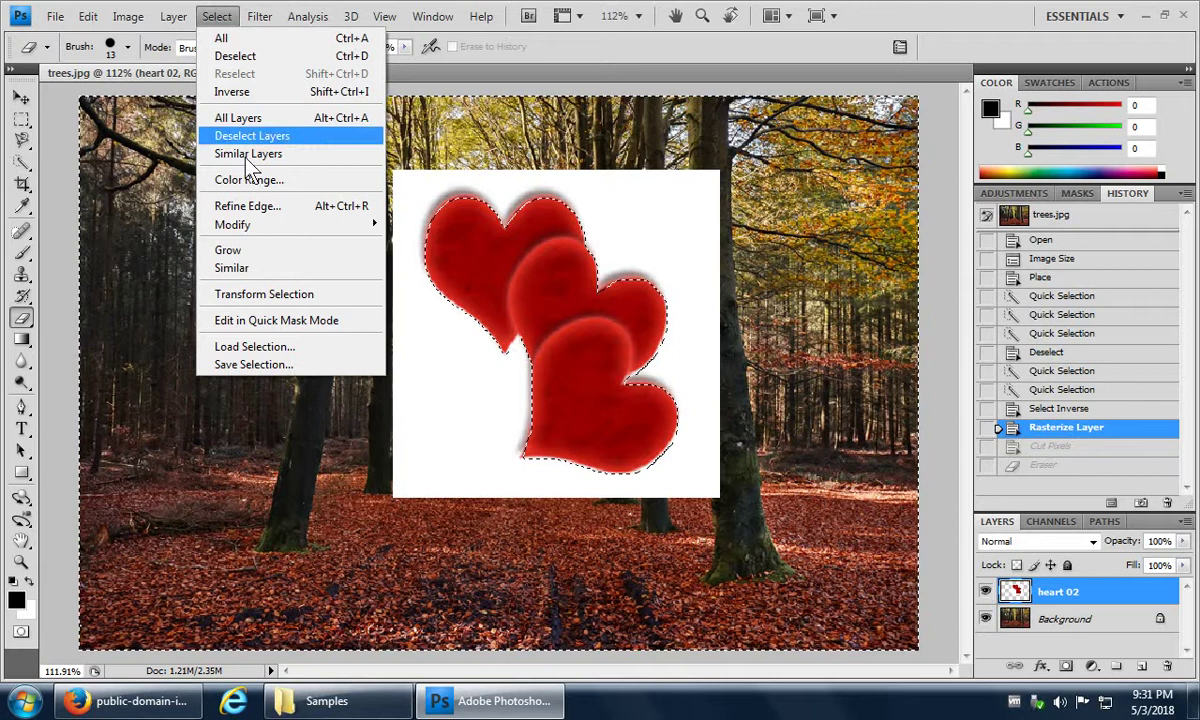
mouse_move(383, 232)
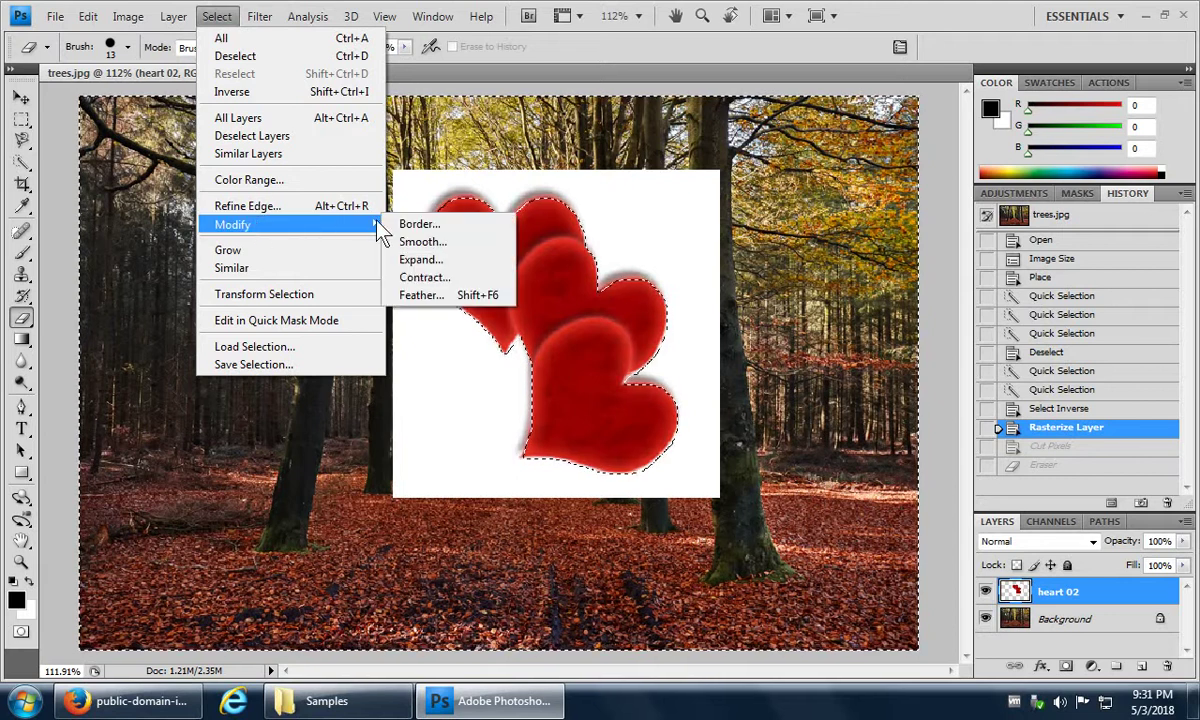
click(421, 262)
text(2)
click(645, 150)
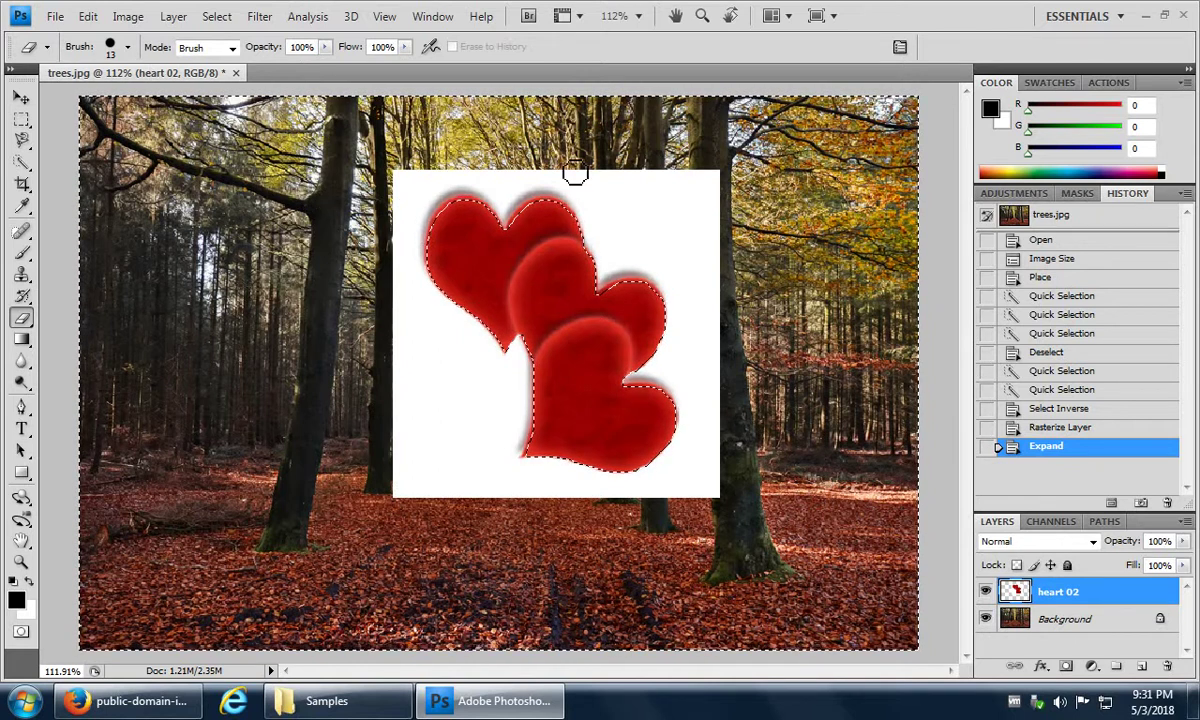
Step: Cut the selected white area away, then bring up the Quick Selection tool flyout
click(88, 16)
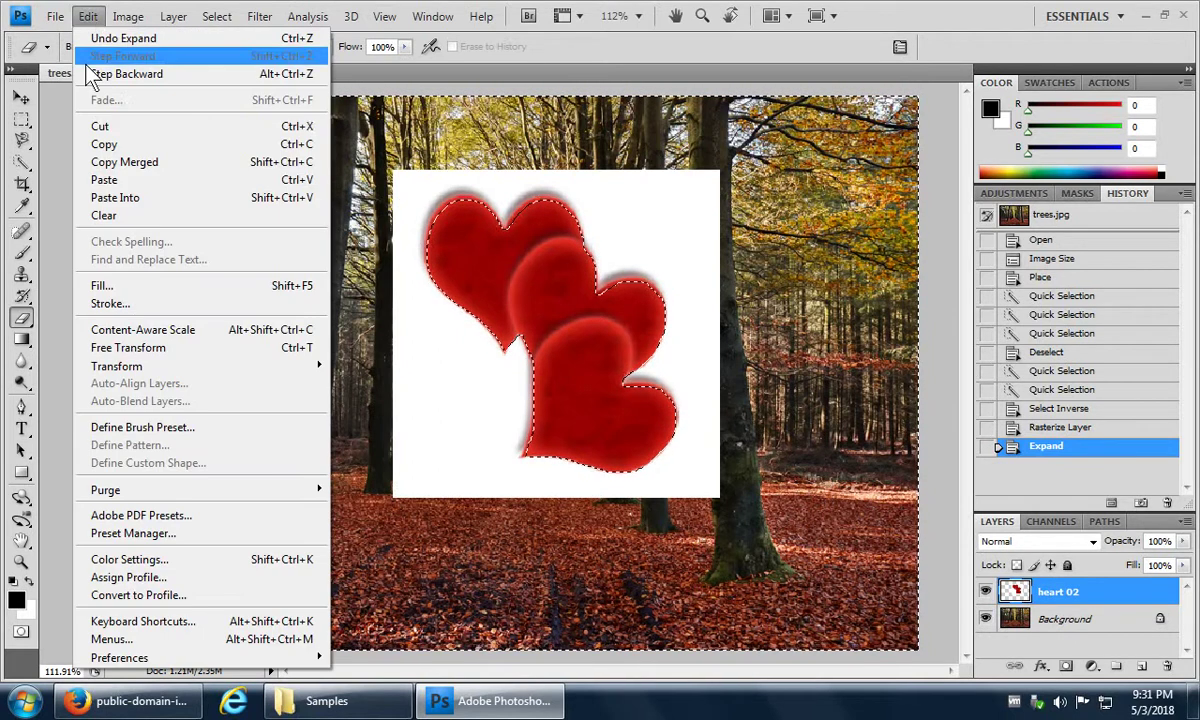
click(104, 127)
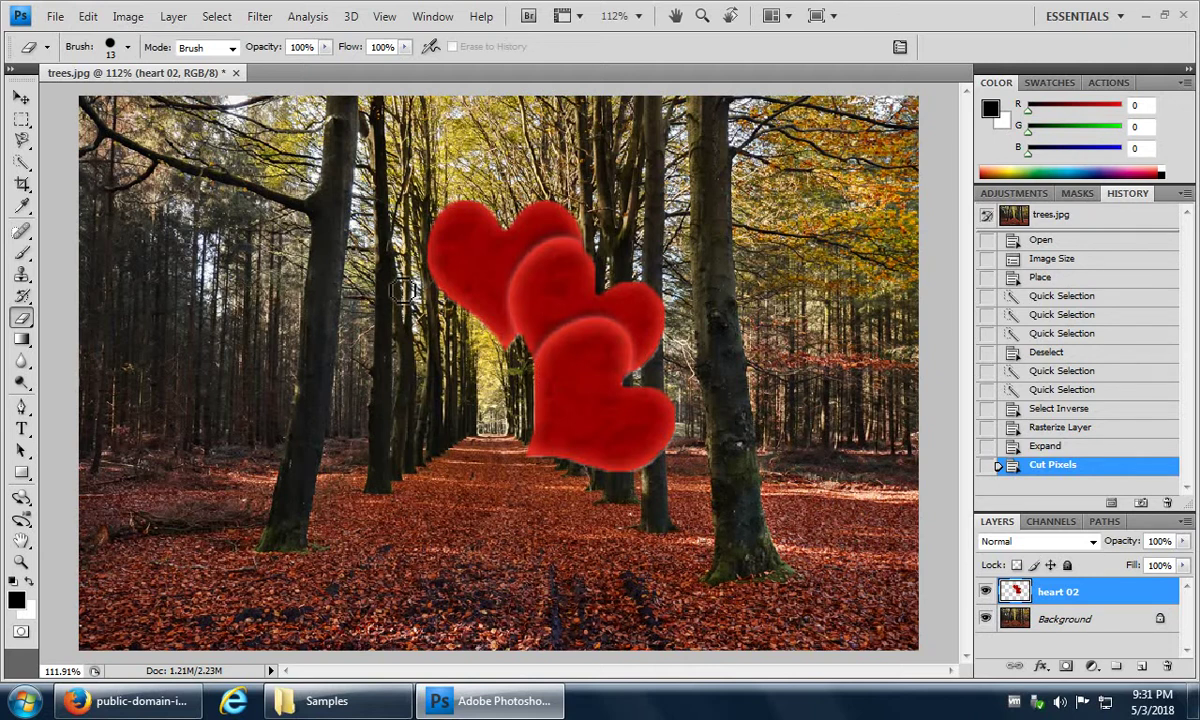
click(25, 166)
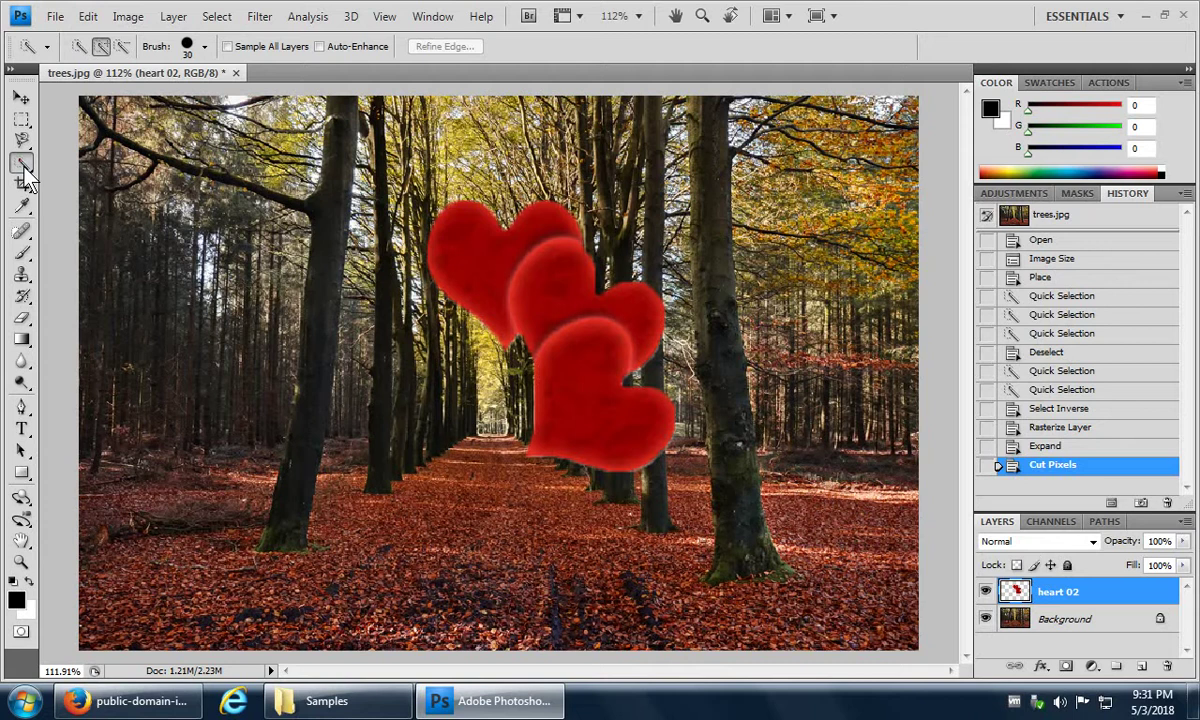
click(26, 170)
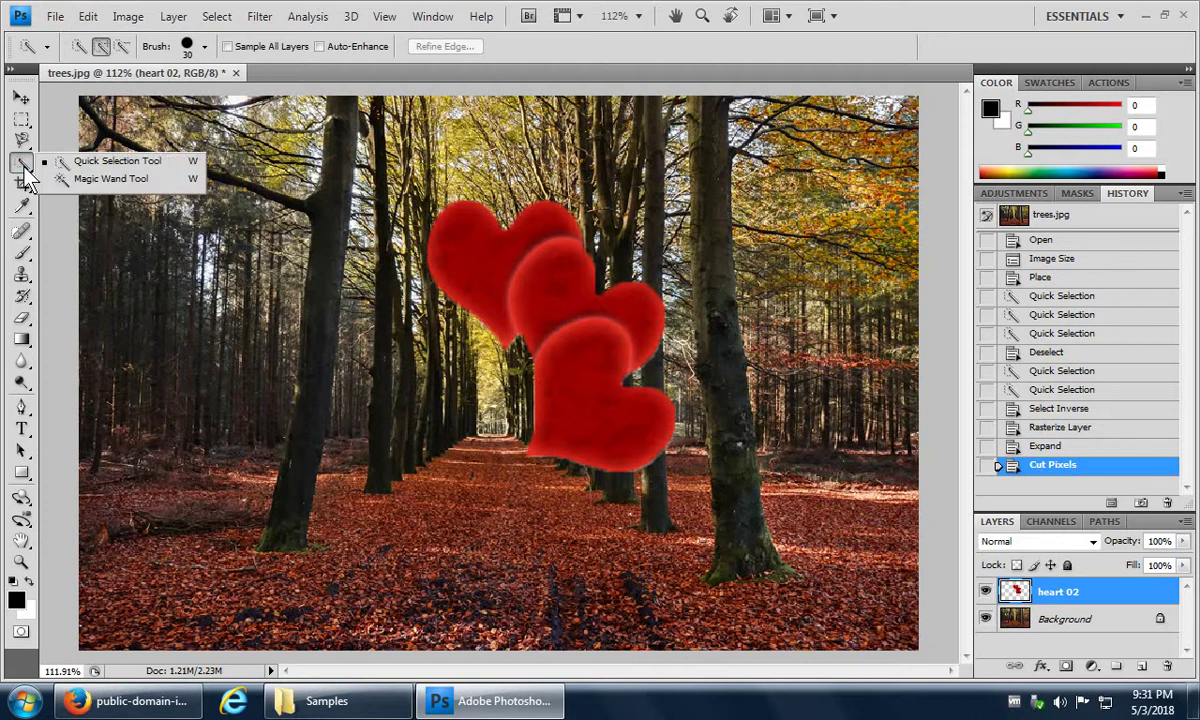
Step: Revert History to Deselect, Magic Wand the white area, and Shift-add the top heart area
click(138, 180)
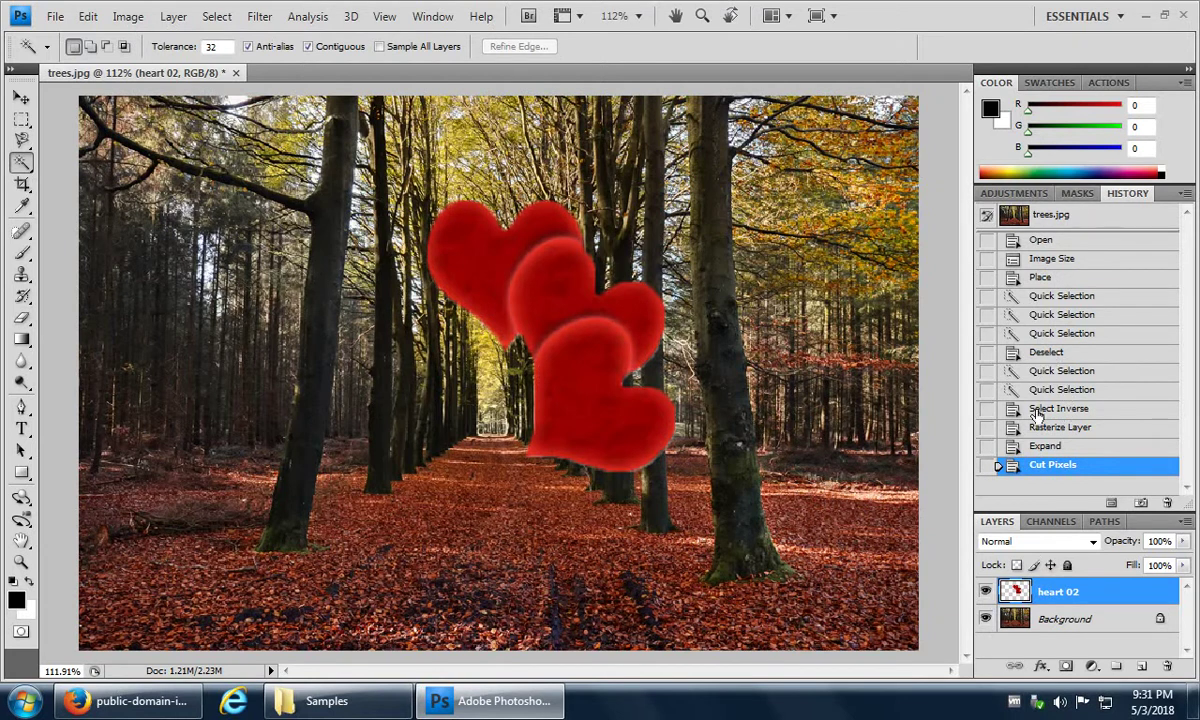
click(1045, 372)
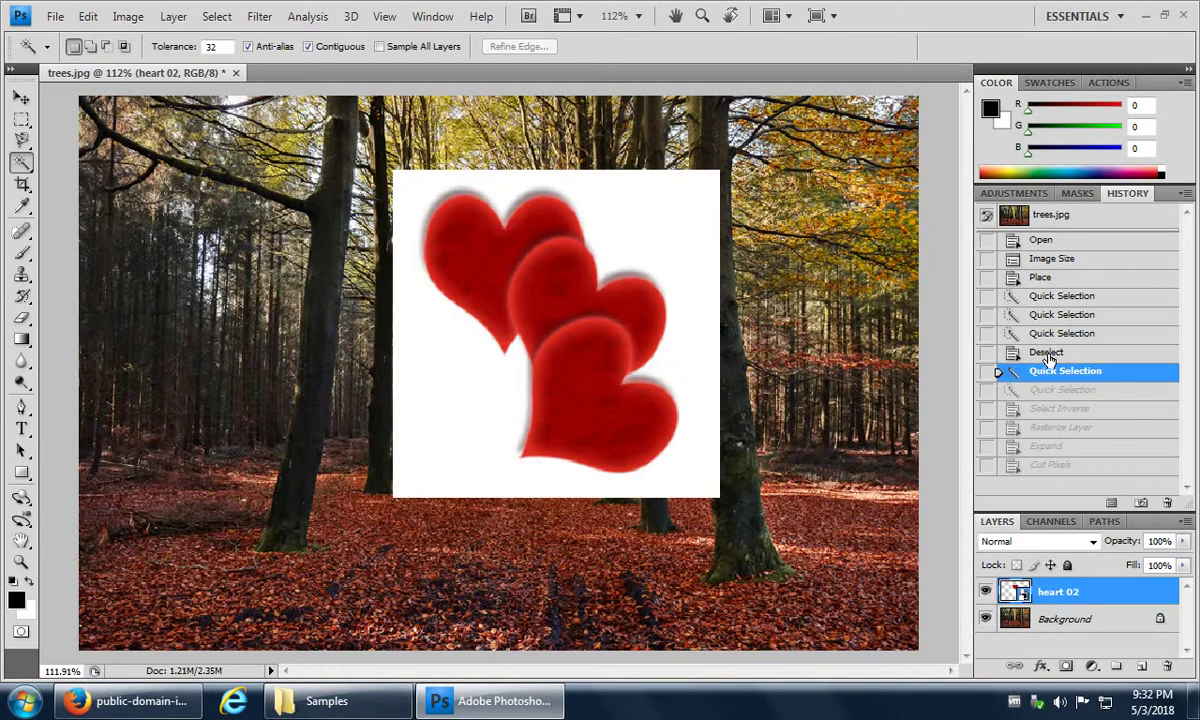
click(1048, 356)
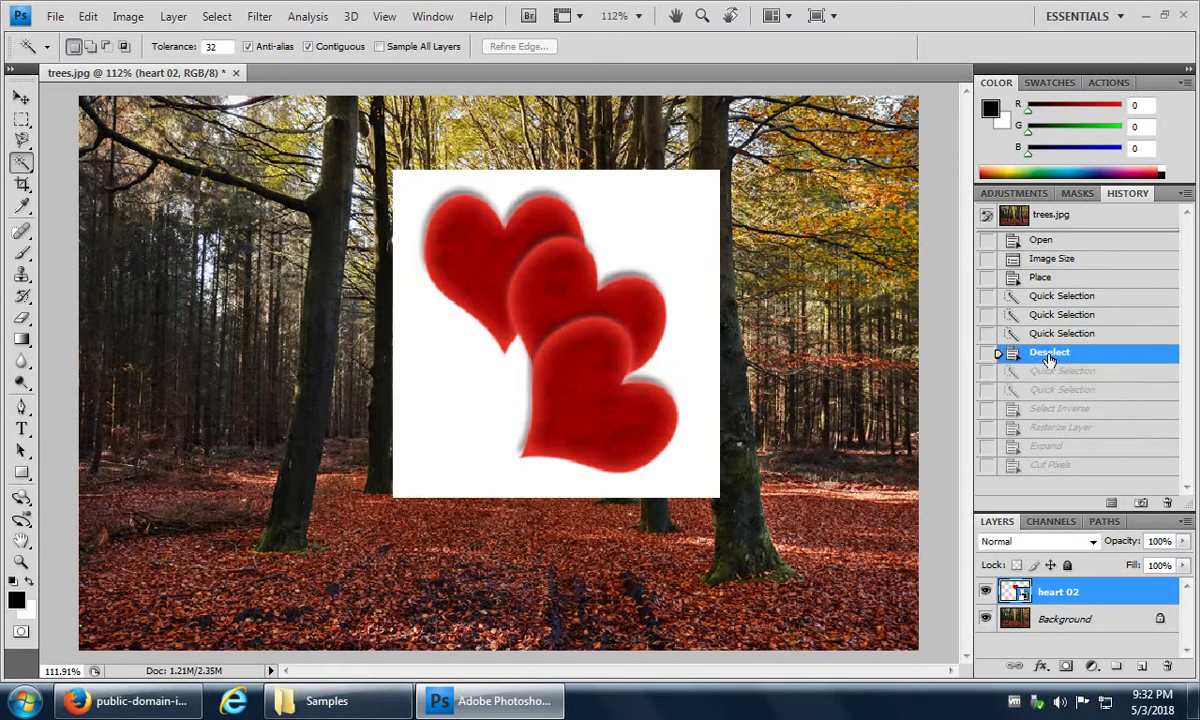
click(465, 395)
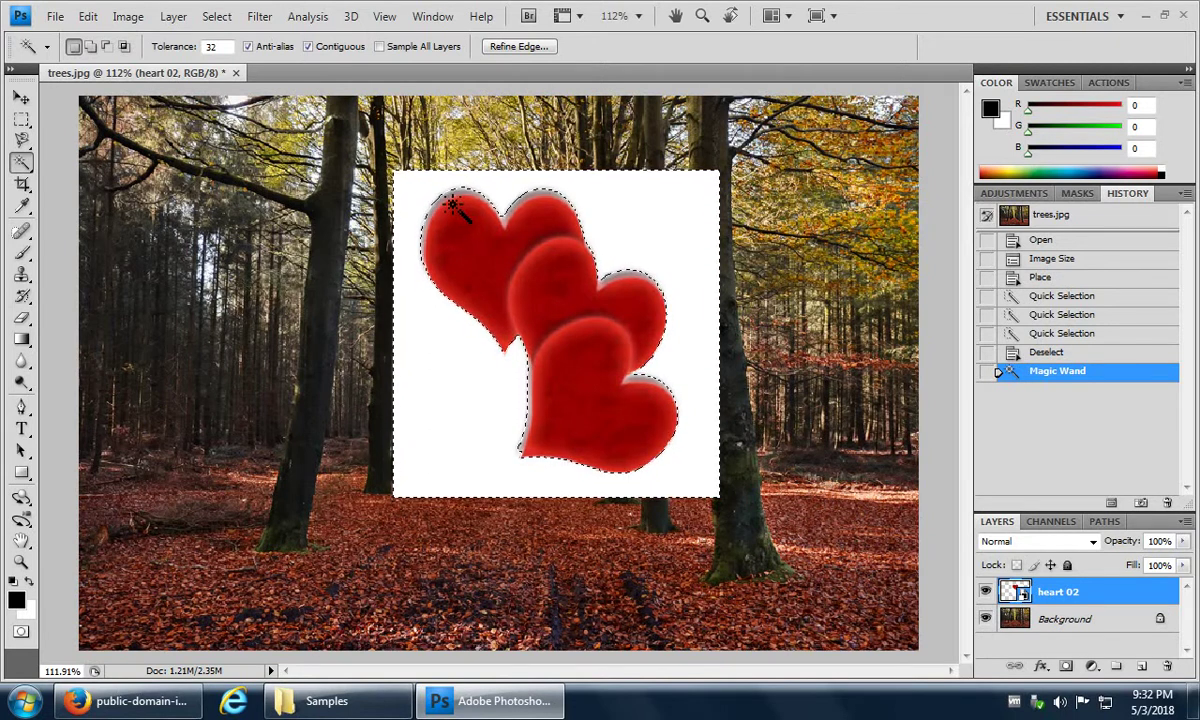
key(shift)
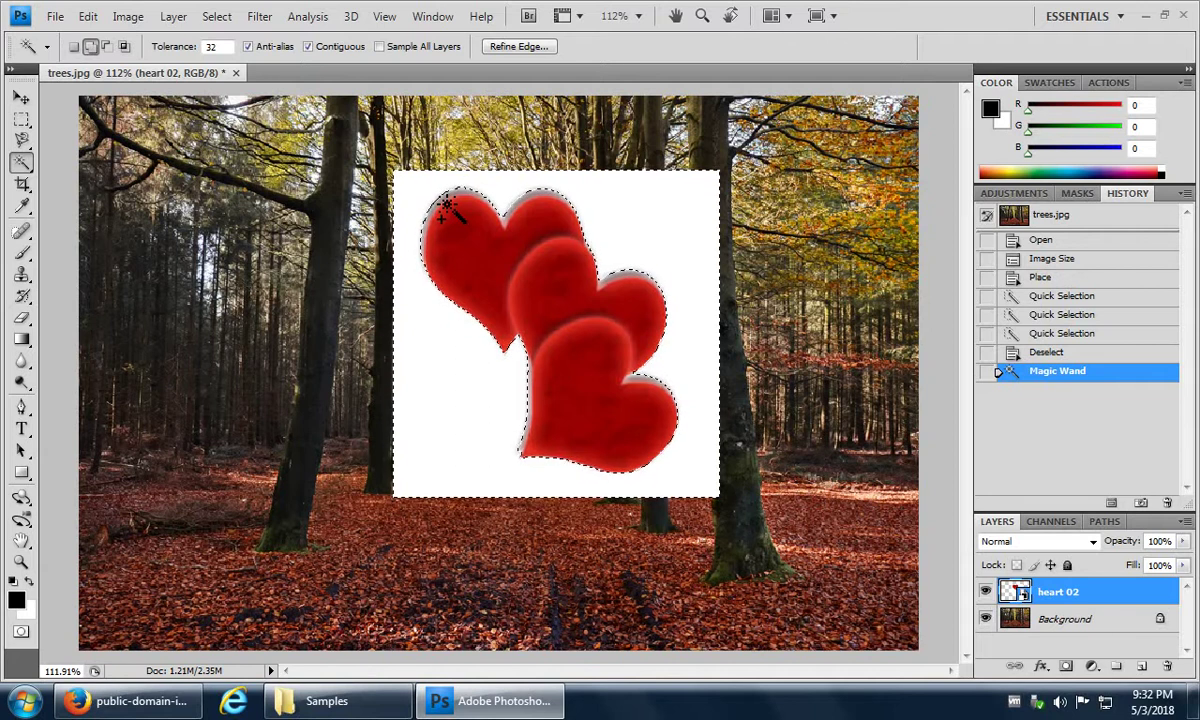
shift+click(444, 205)
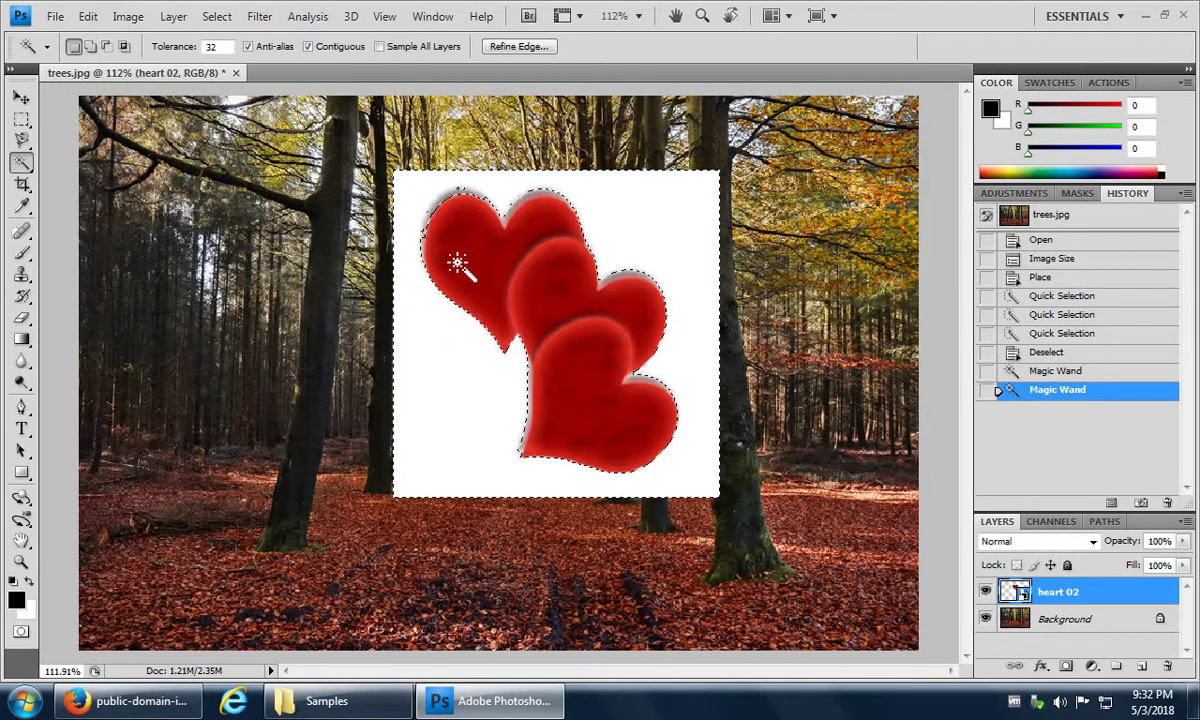
Step: Undo the last Magic Wand addition and turn off Contiguous in the options bar
key(ctrl+alt+z)
key(ctrl+alt+z)
click(520, 282)
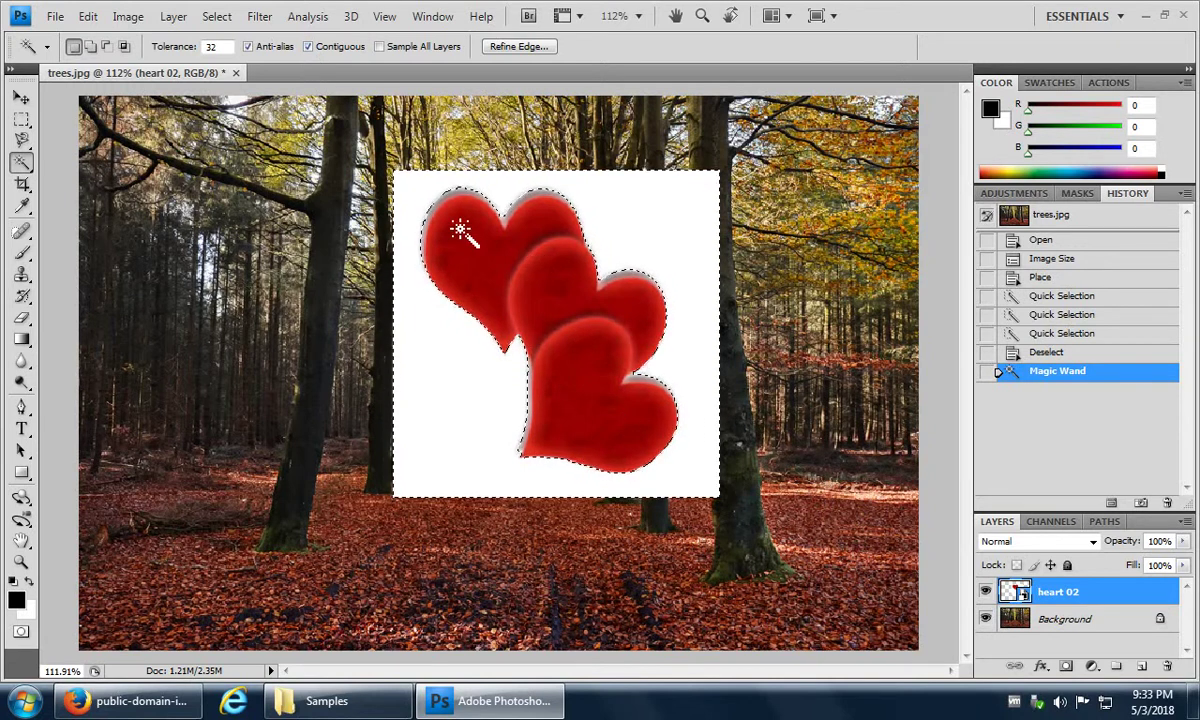
click(309, 47)
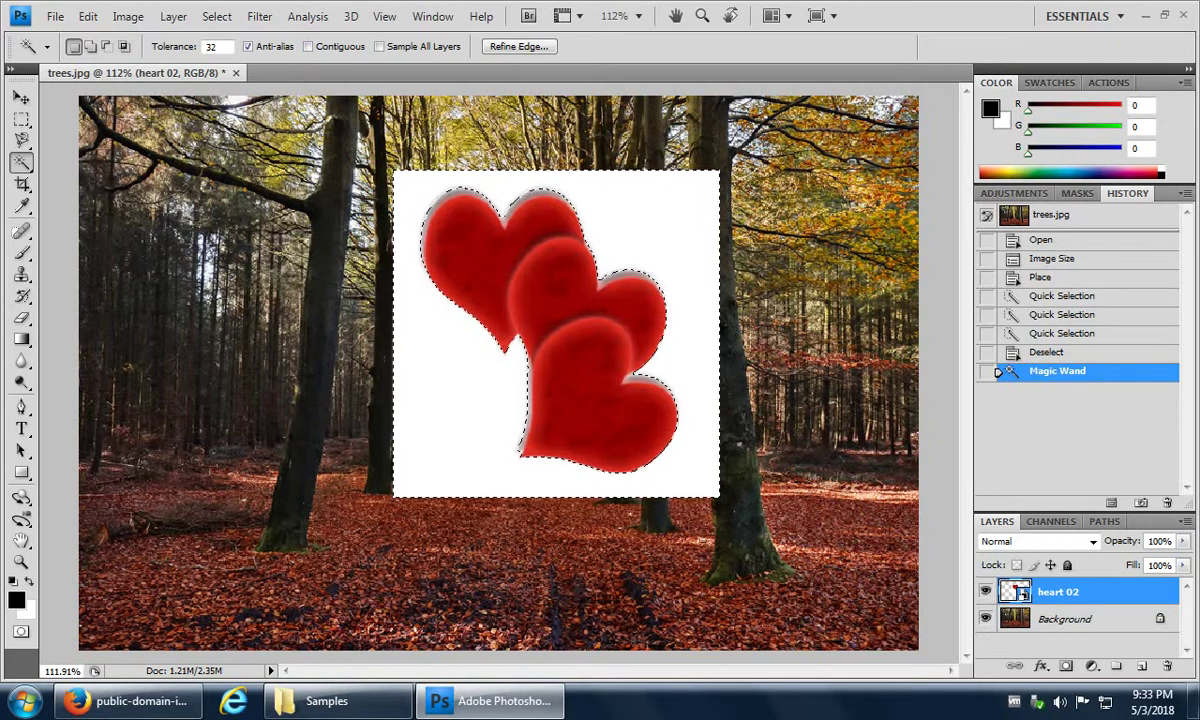
Step: Zoom in on the hearts and Shift-add the grey shadow to the Magic Wand selection
click(21, 562)
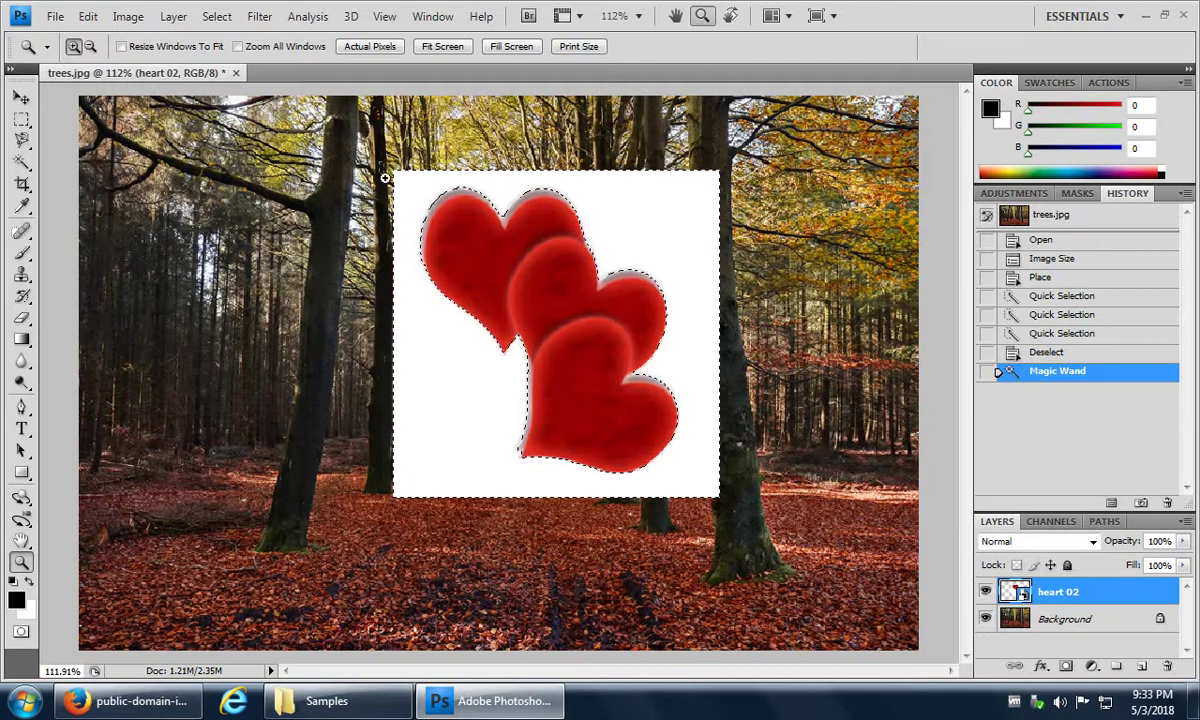
click(728, 498)
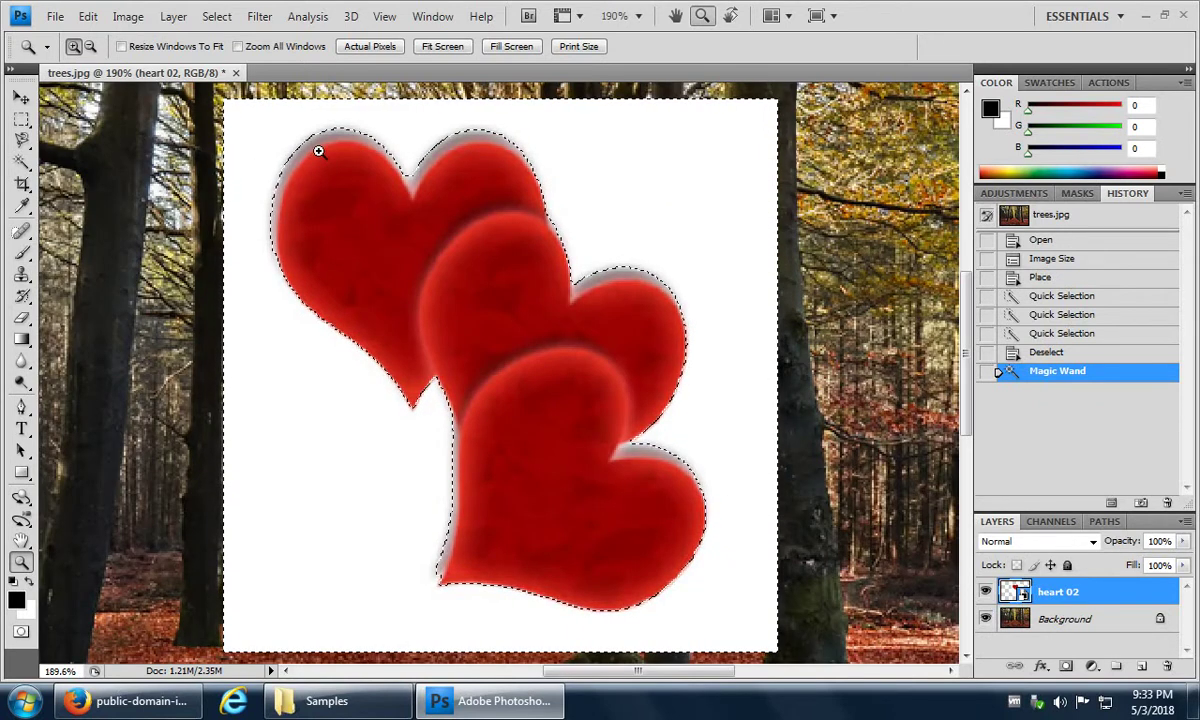
click(24, 164)
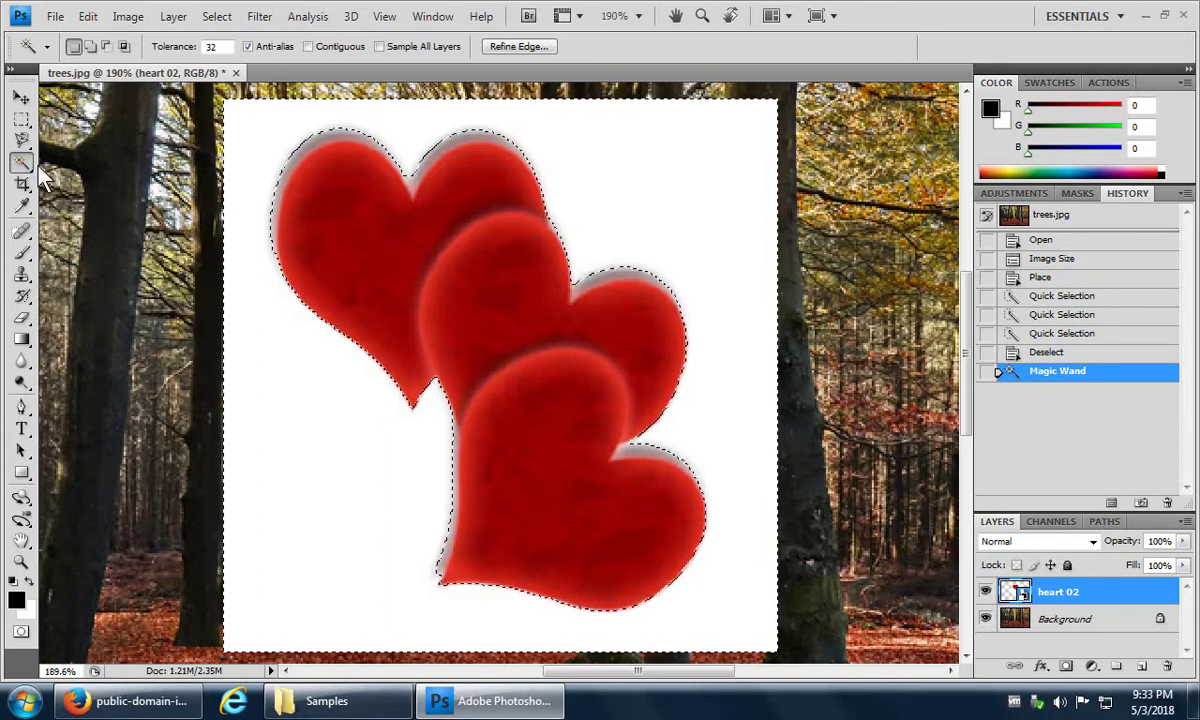
right_click(21, 166)
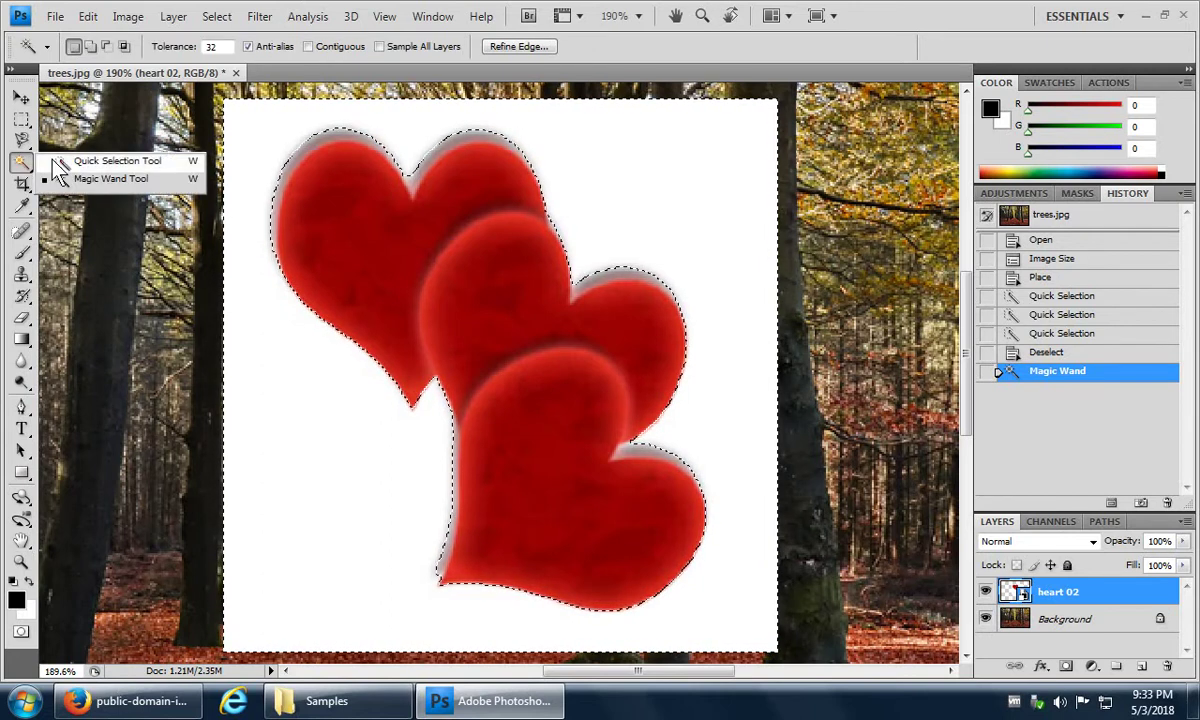
click(90, 180)
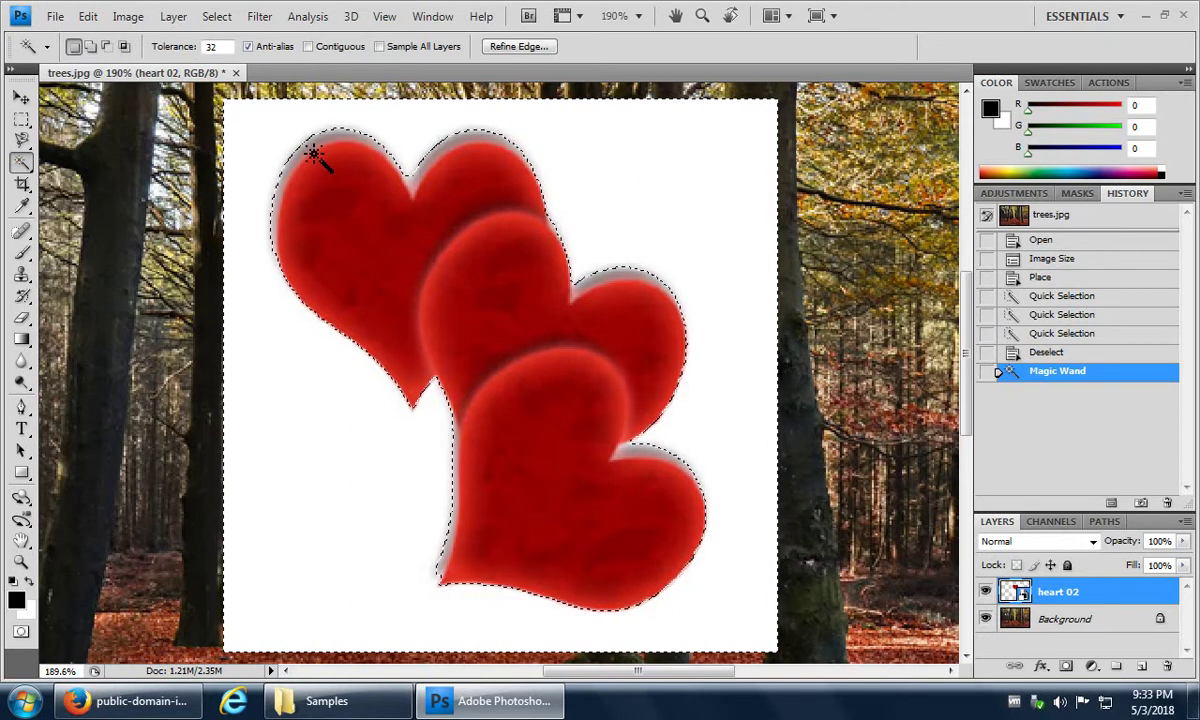
key(shift)
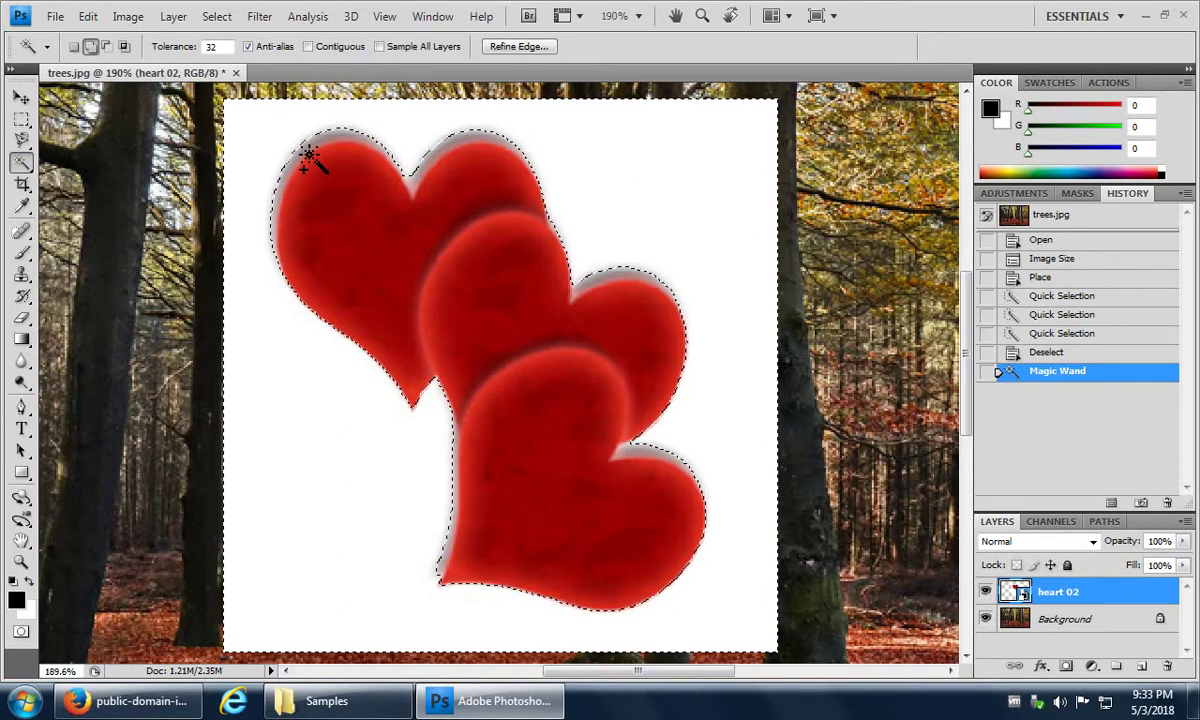
shift+click(307, 153)
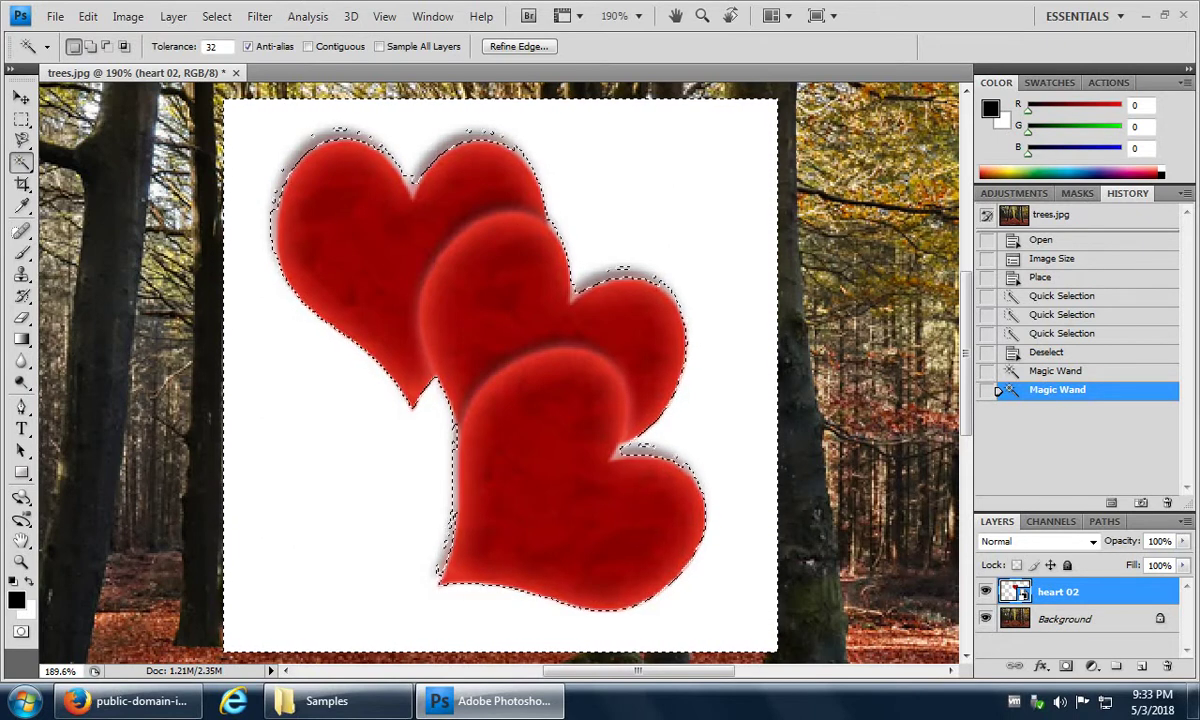
Step: Zoom far into the top heart's upper edge and subtract the stray selected specks
click(21, 561)
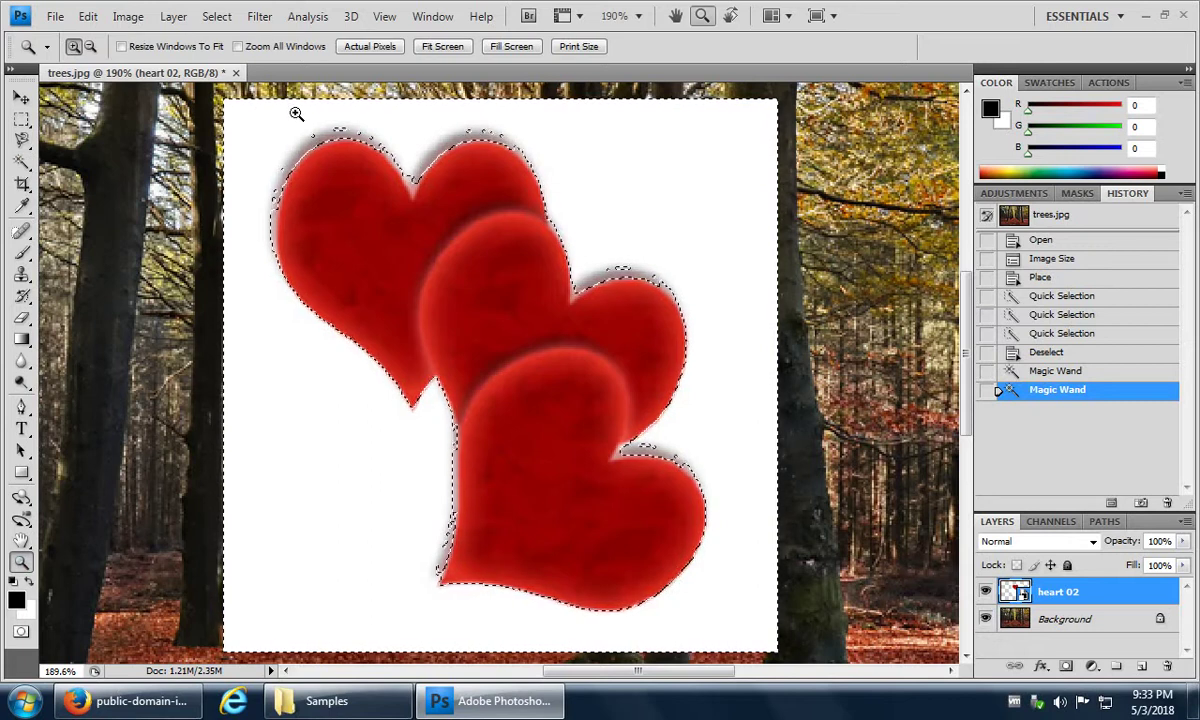
drag(363, 138, 362, 139)
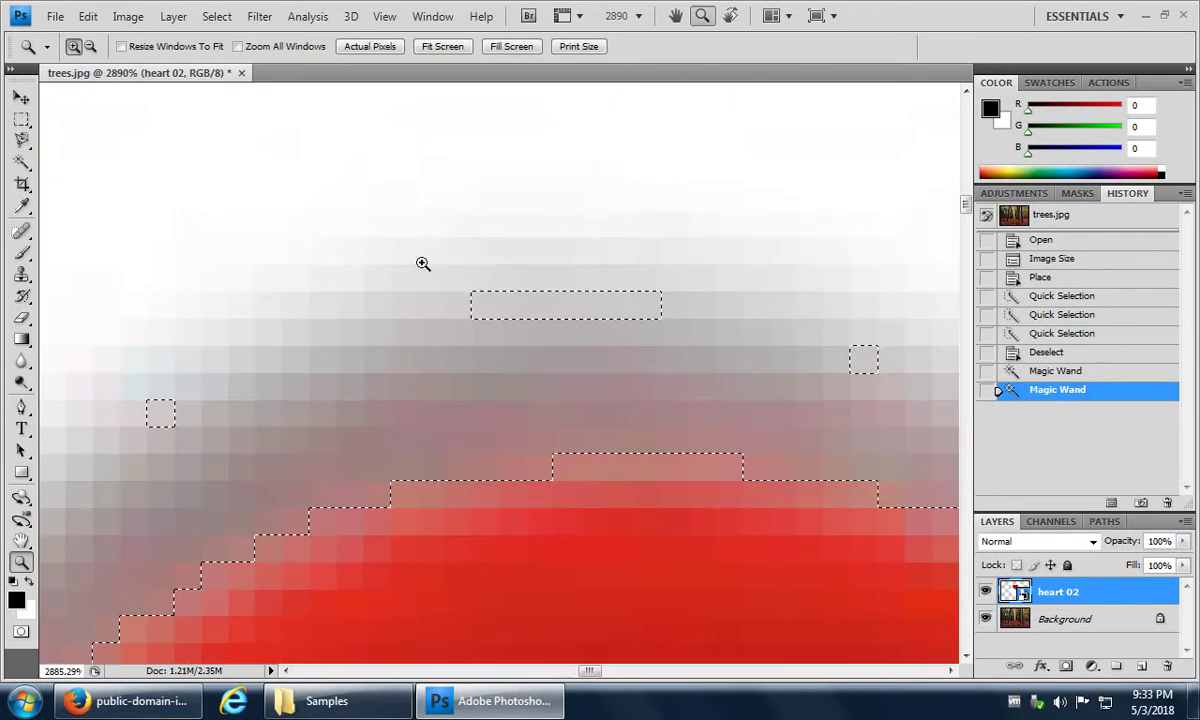
click(528, 309)
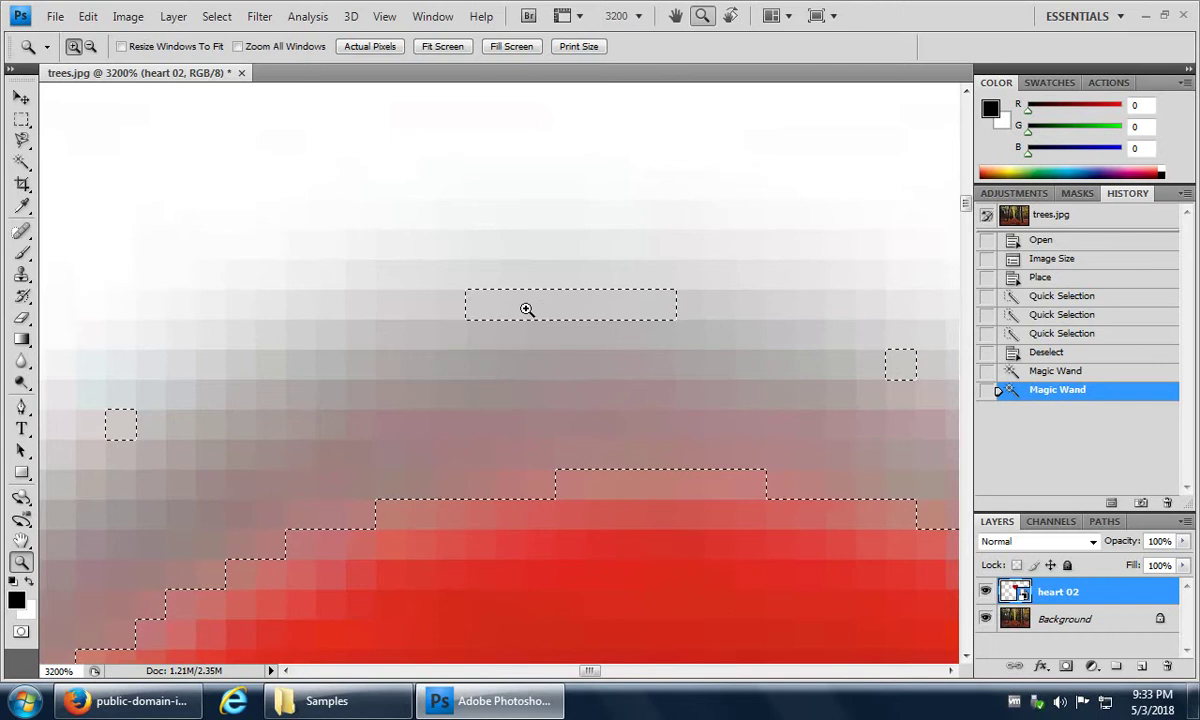
click(21, 162)
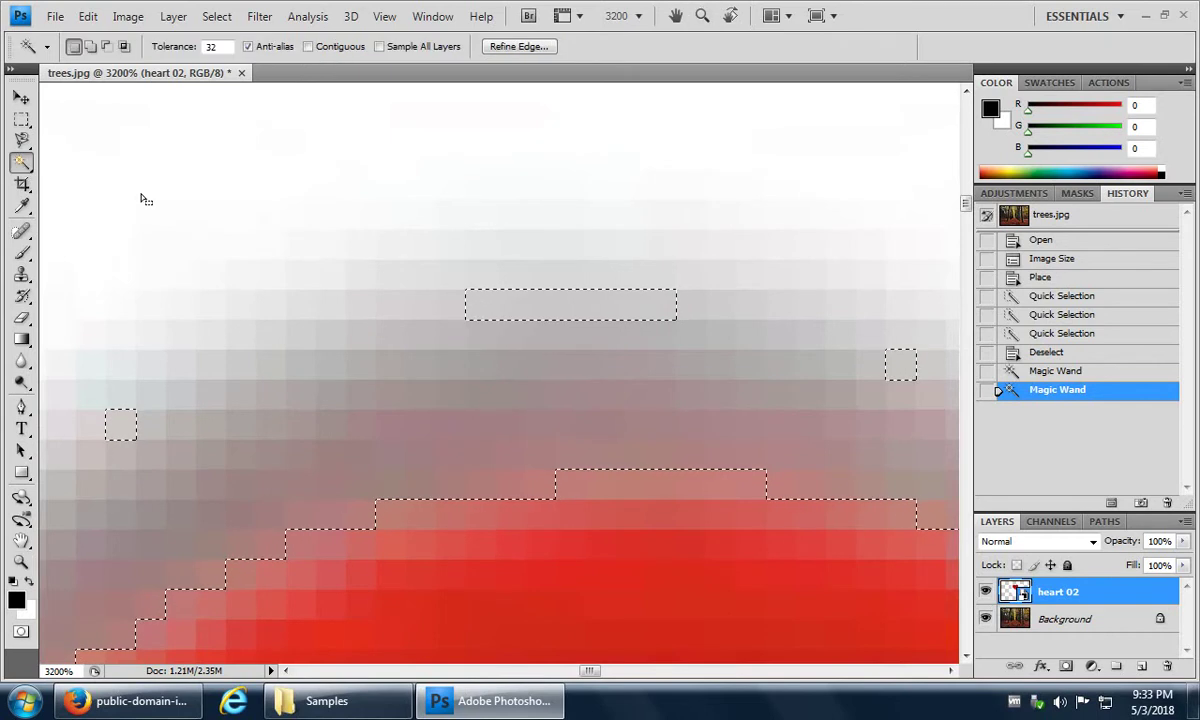
shift+click(615, 320)
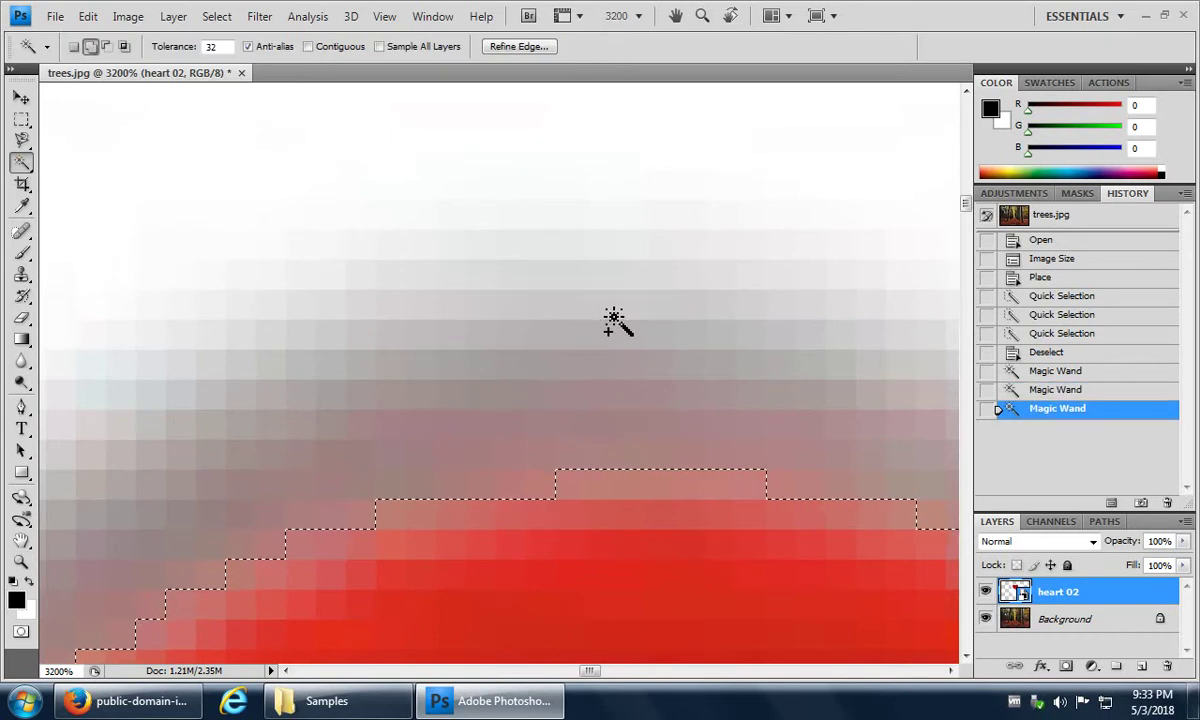
Step: Fit the image on screen, rasterize heart 02 and cut away its selected white background
click(384, 16)
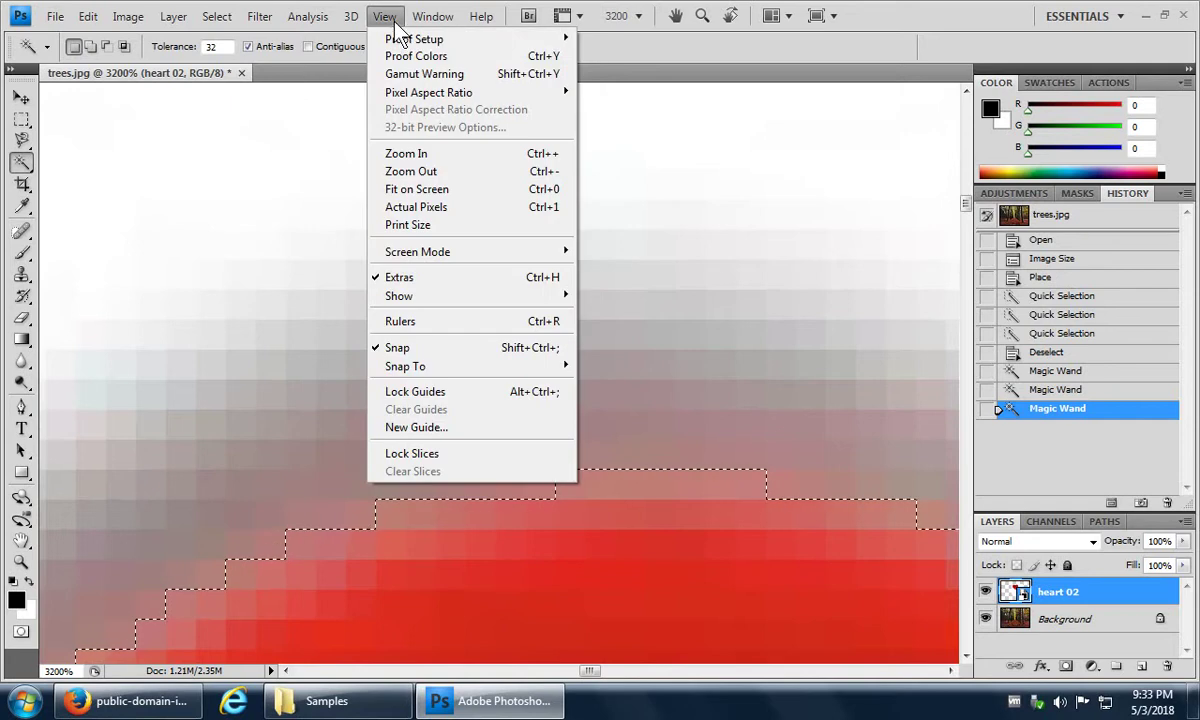
click(415, 189)
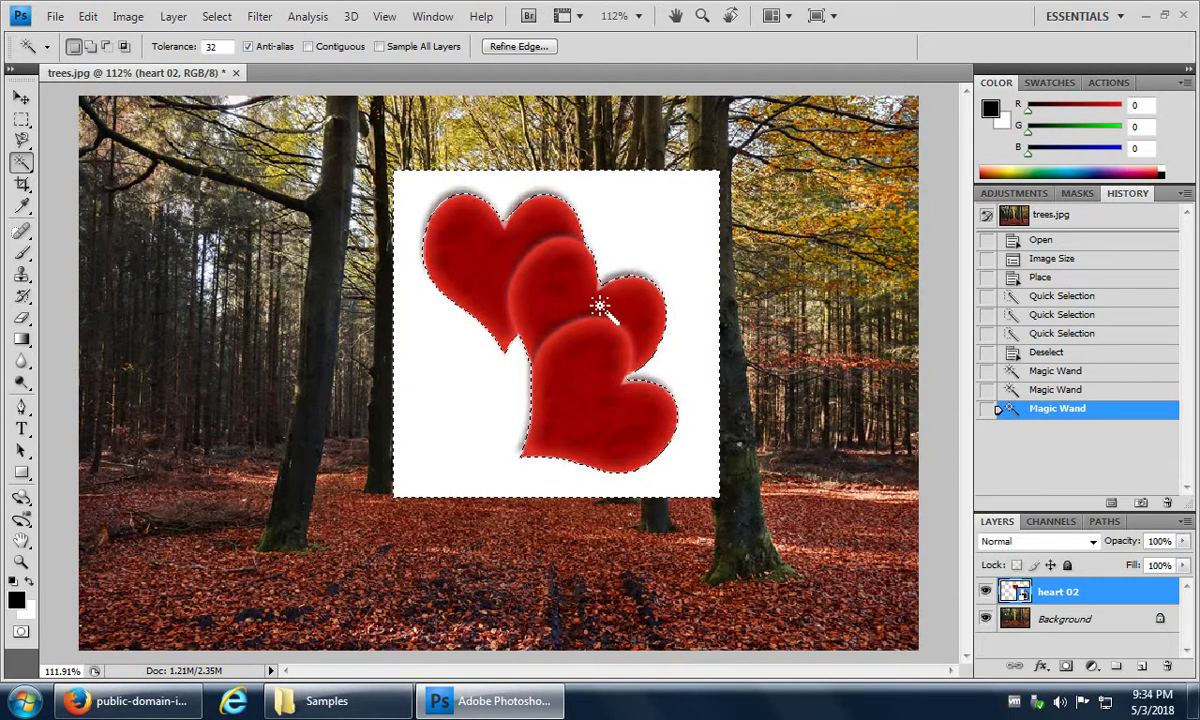
click(88, 17)
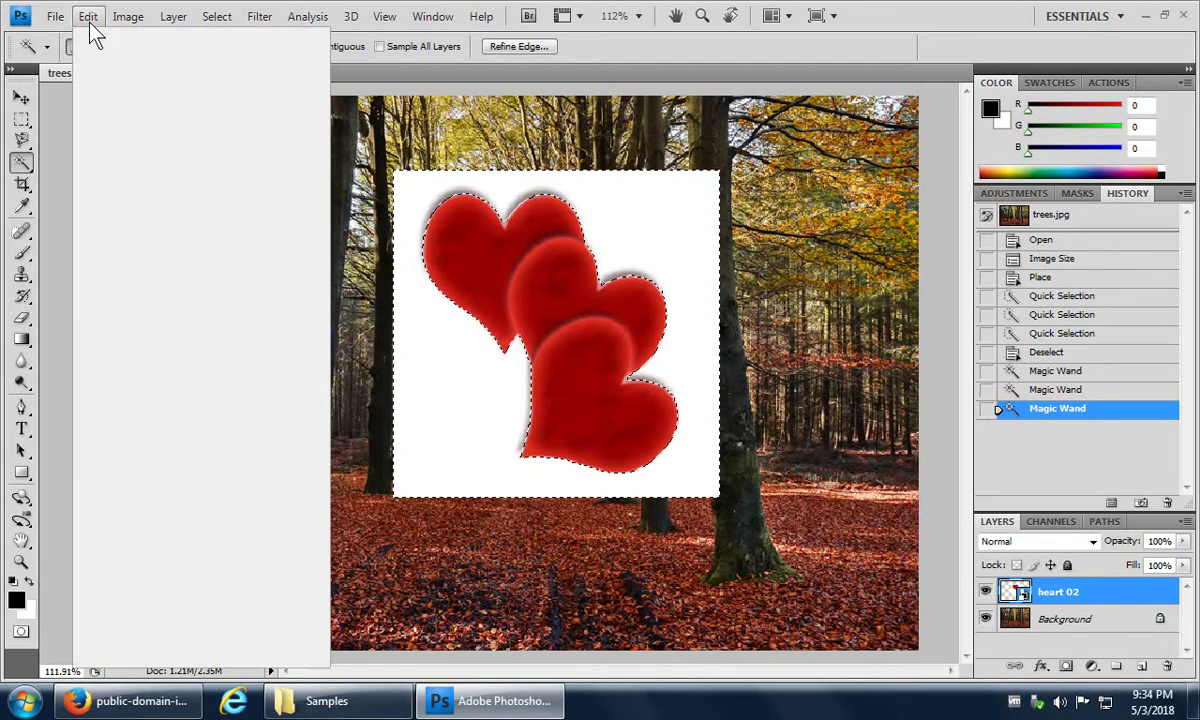
click(1100, 608)
right_click(1096, 594)
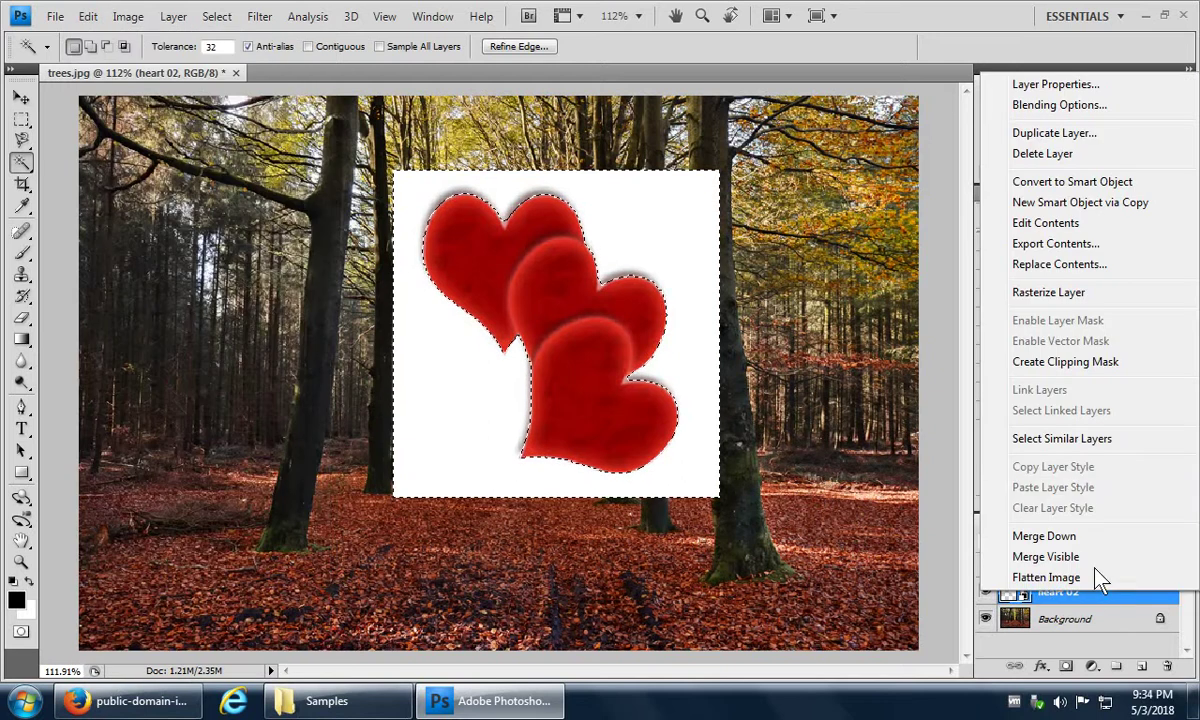
click(1048, 292)
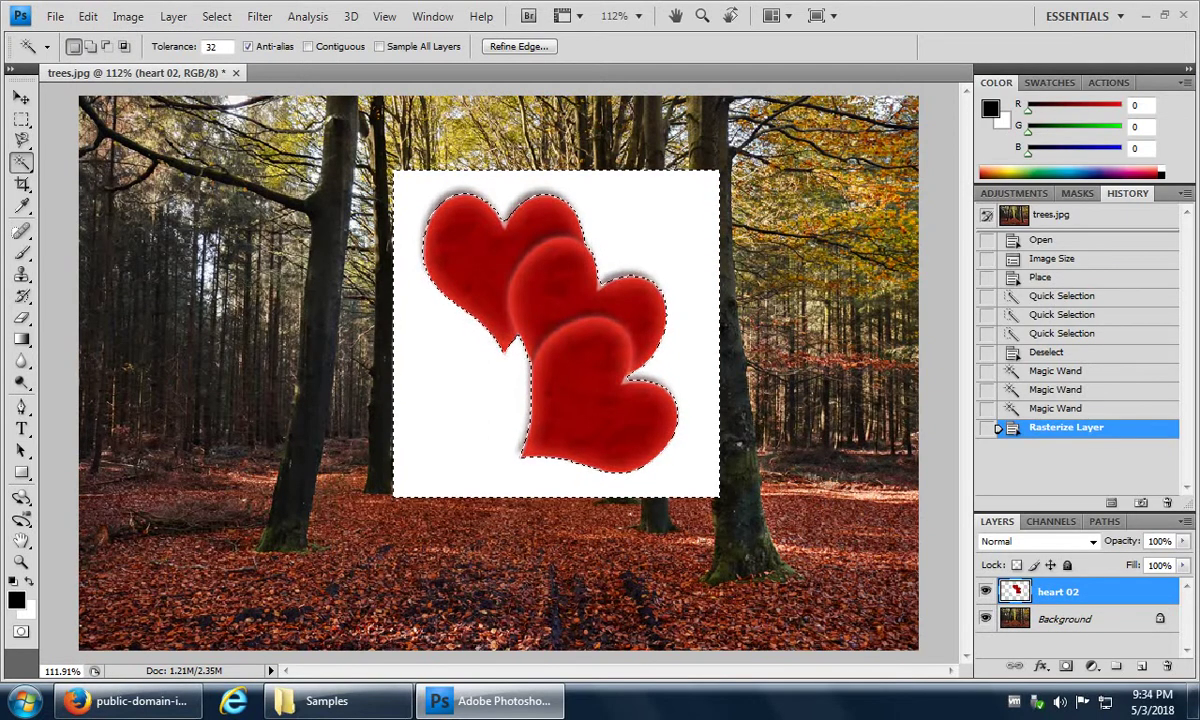
click(88, 17)
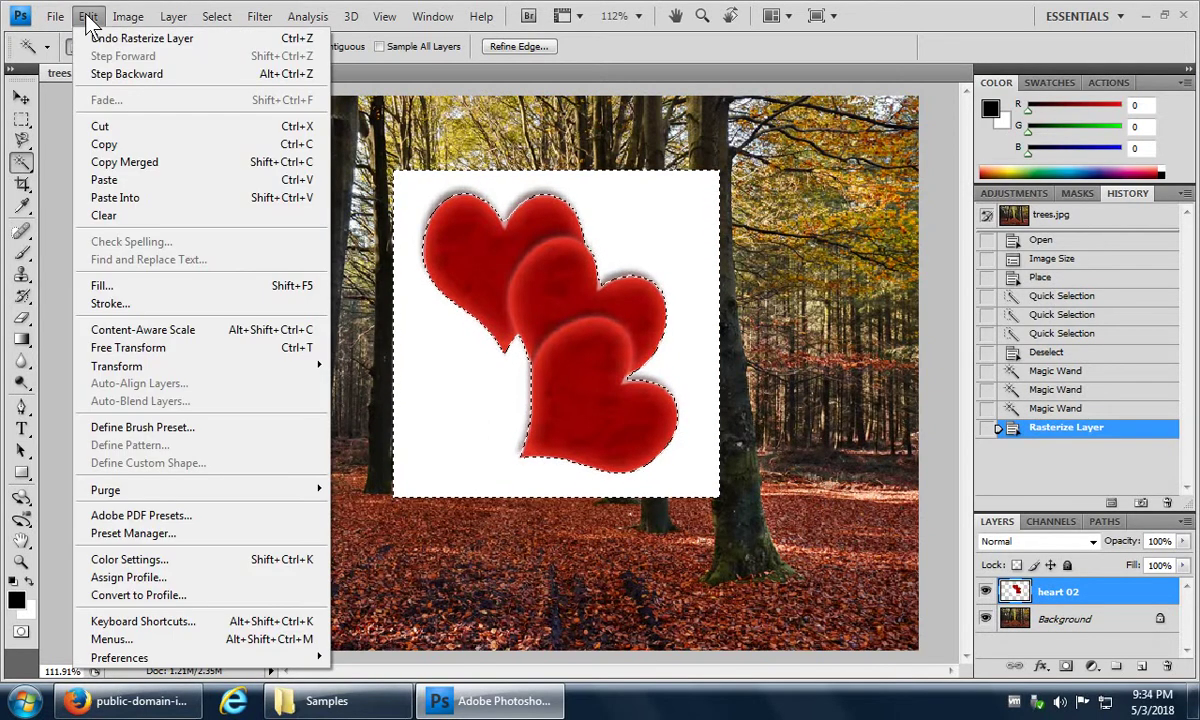
click(104, 144)
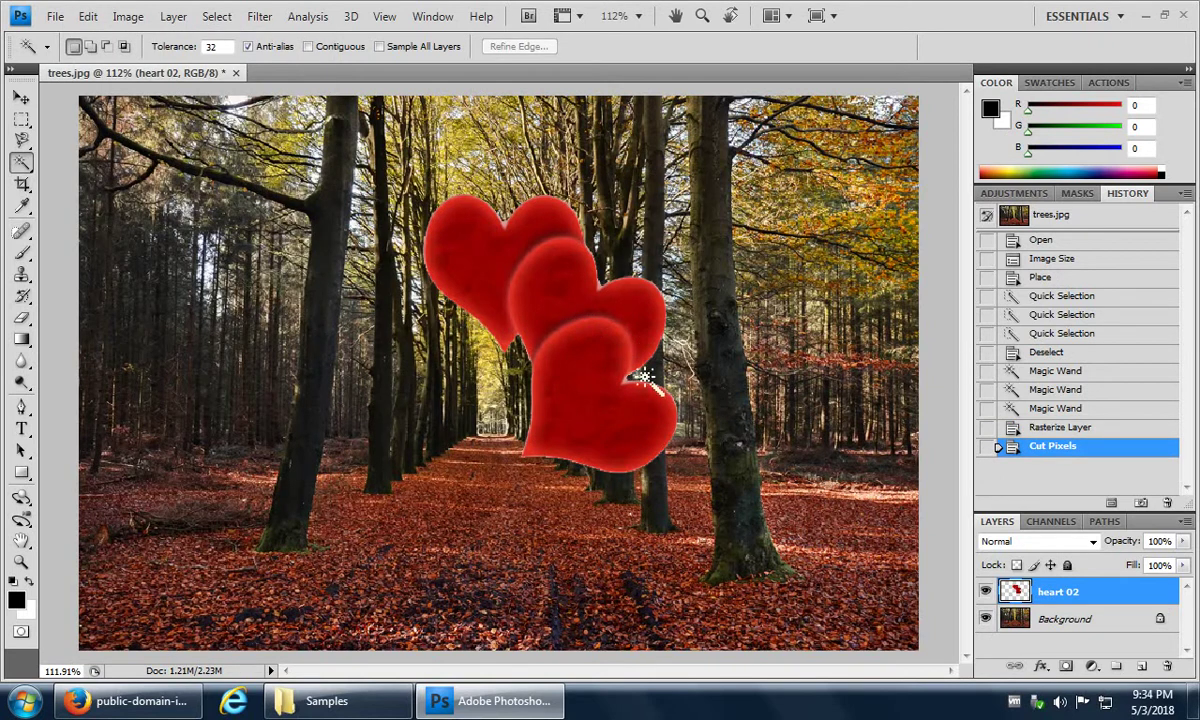
Step: With a 1 px eraser, erase the pink fringe at the heart's corner by the trunk, then fit on screen
click(21, 563)
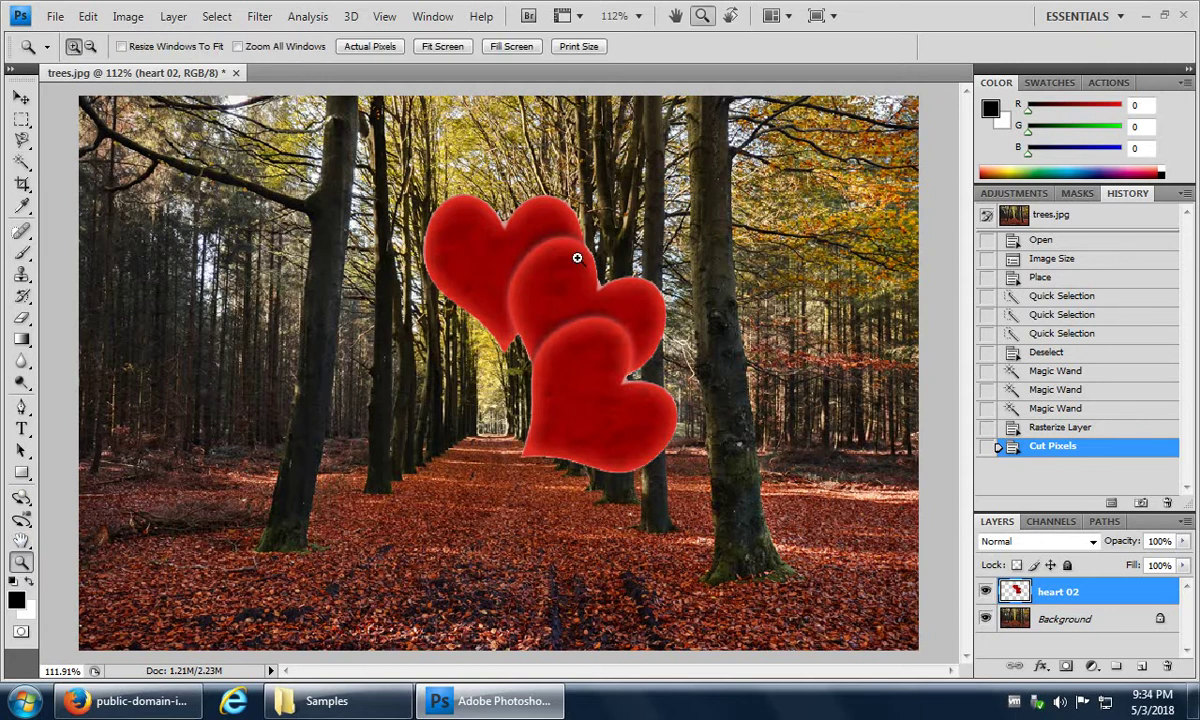
drag(619, 301, 619, 301)
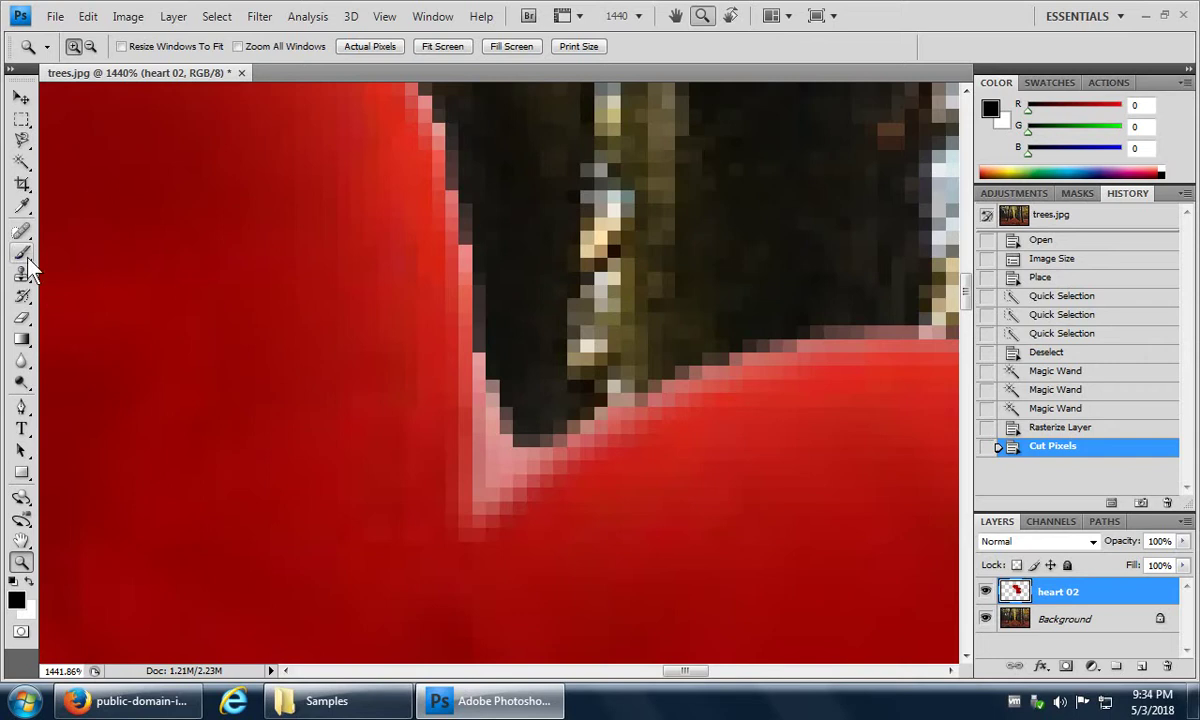
click(21, 318)
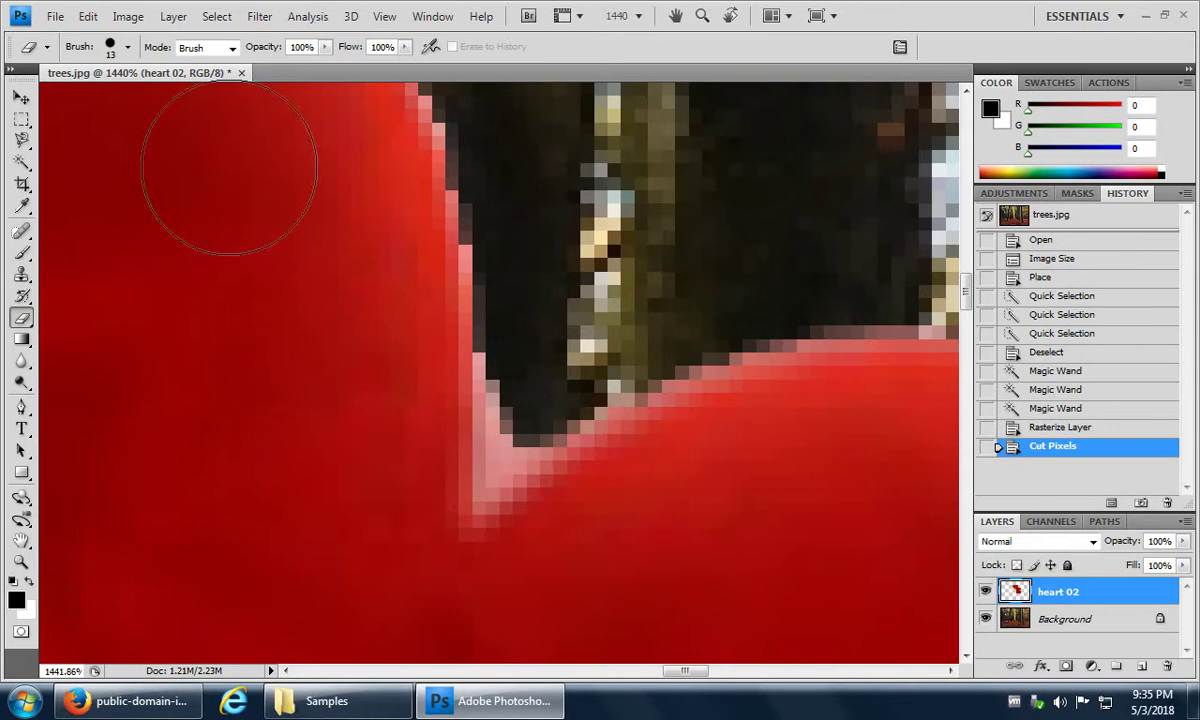
click(111, 48)
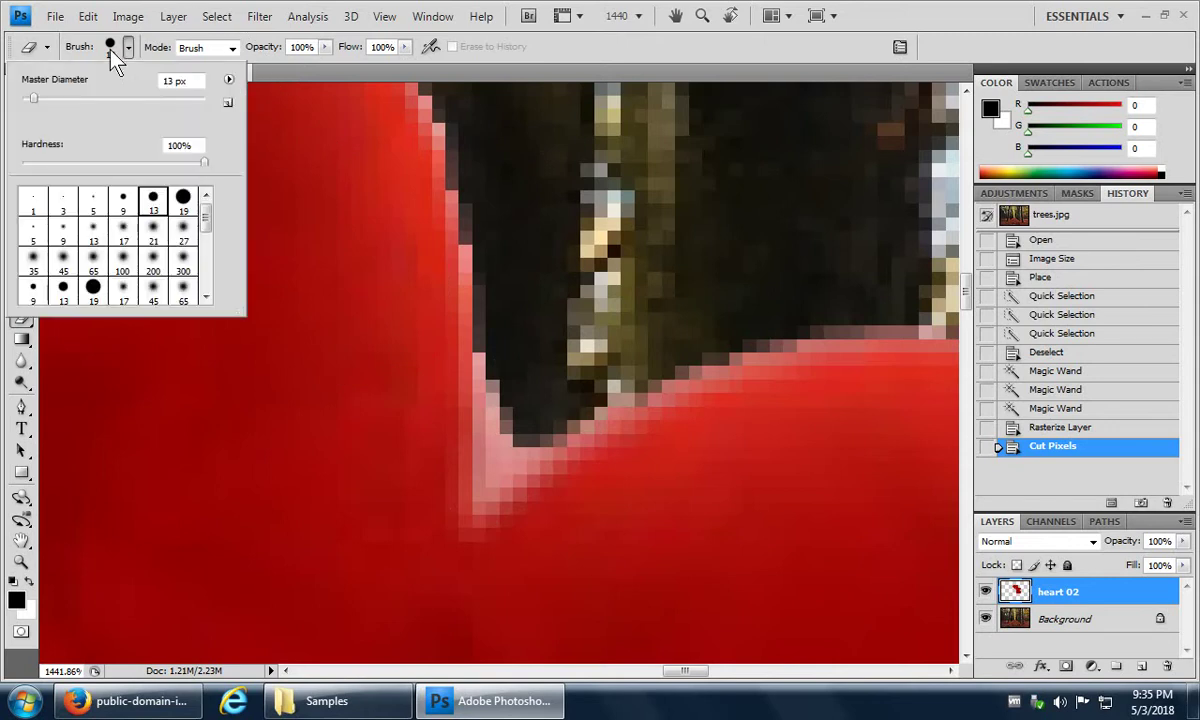
drag(33, 98, 21, 99)
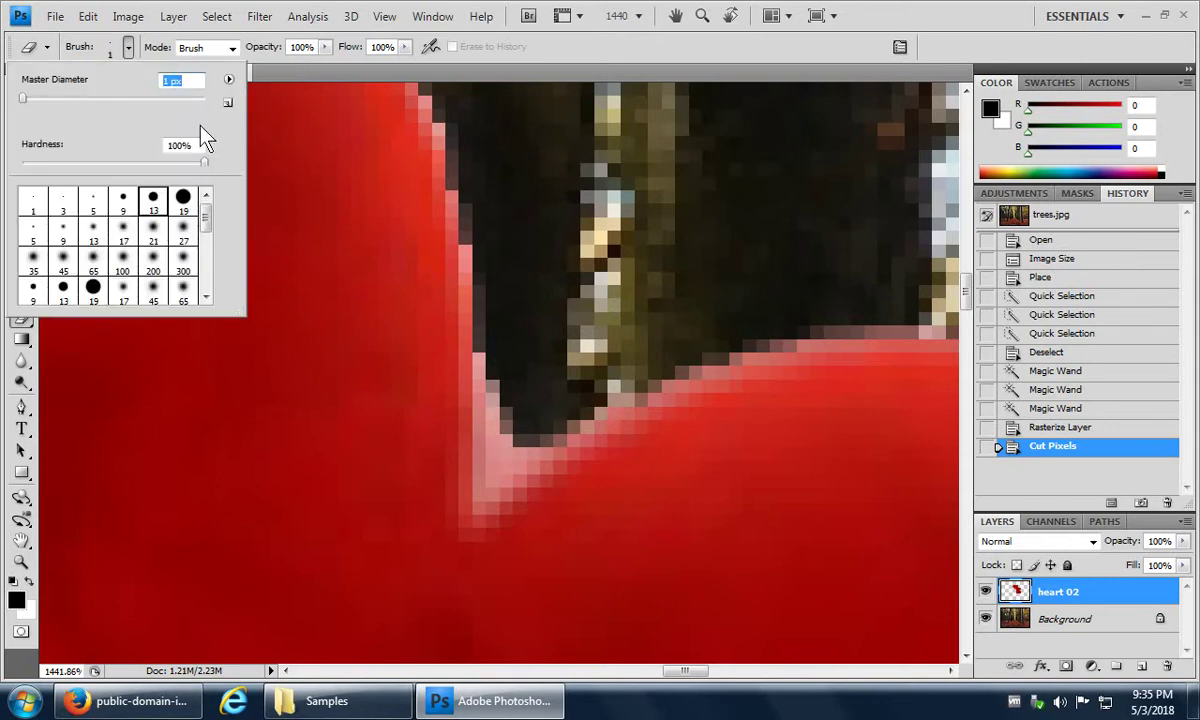
click(501, 392)
mouse_move(501, 392)
mouse_down()
mouse_move(509, 455)
mouse_move(495, 482)
mouse_move(569, 438)
mouse_move(549, 438)
mouse_move(486, 509)
mouse_move(483, 356)
mouse_move(493, 462)
mouse_move(542, 417)
mouse_move(630, 390)
mouse_move(579, 426)
mouse_move(550, 400)
mouse_up()
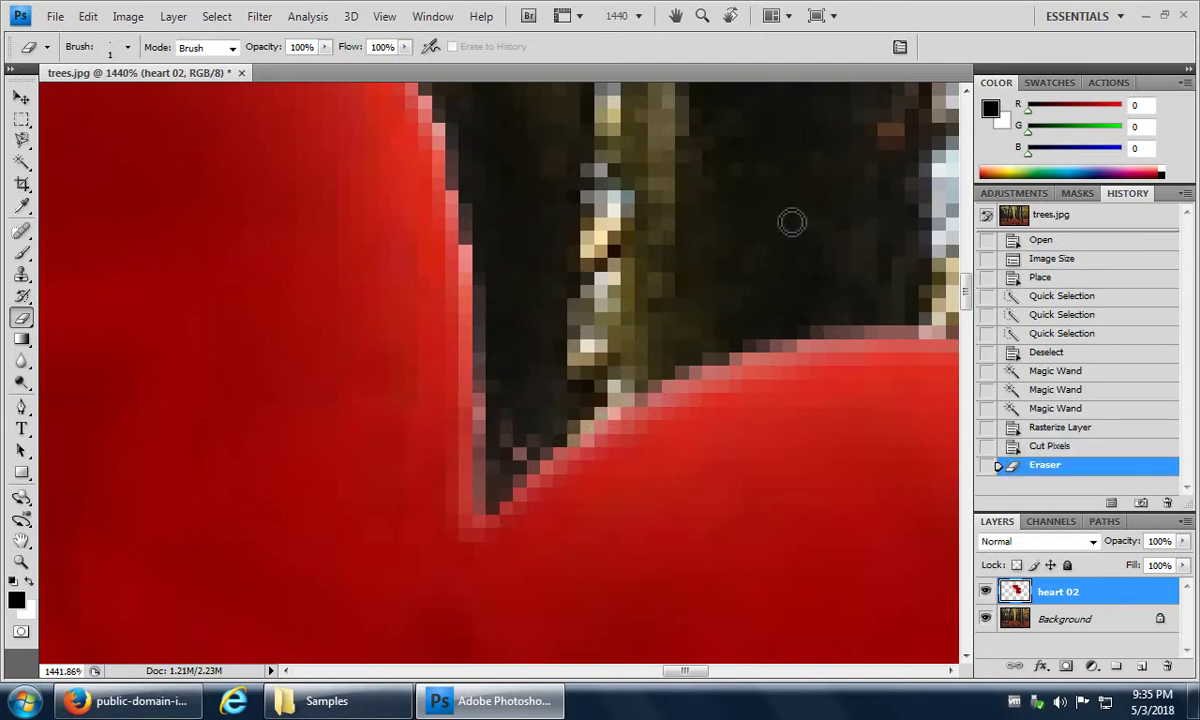
click(384, 16)
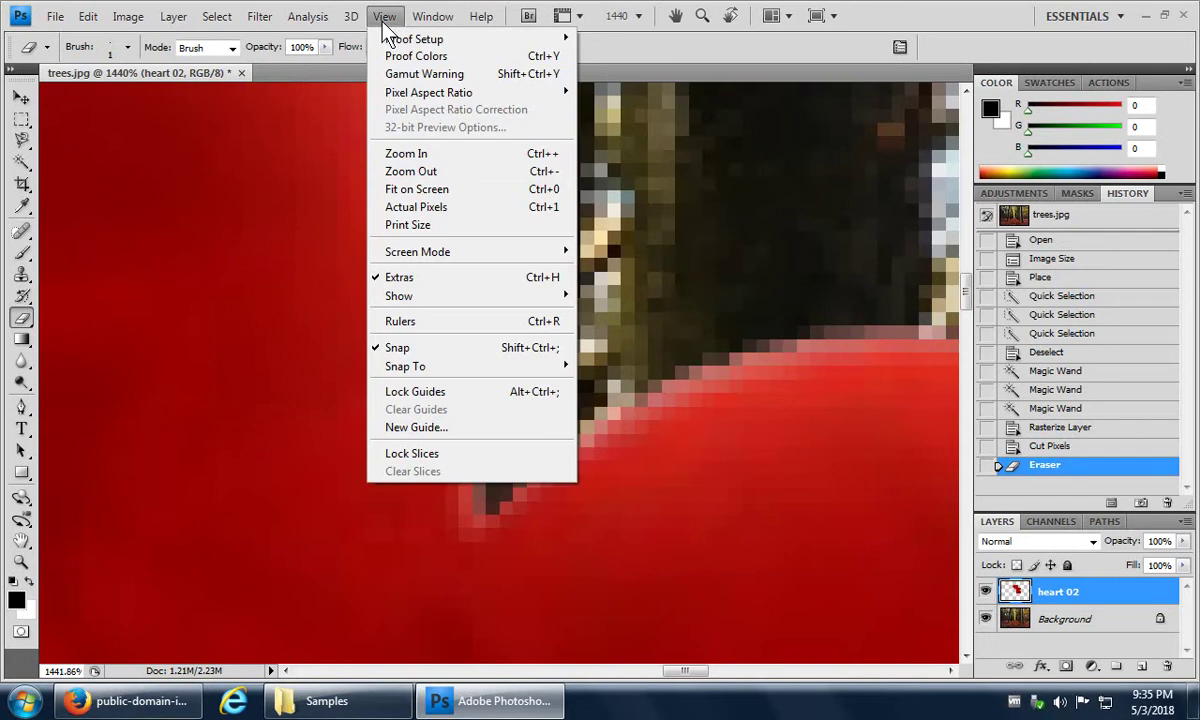
click(420, 189)
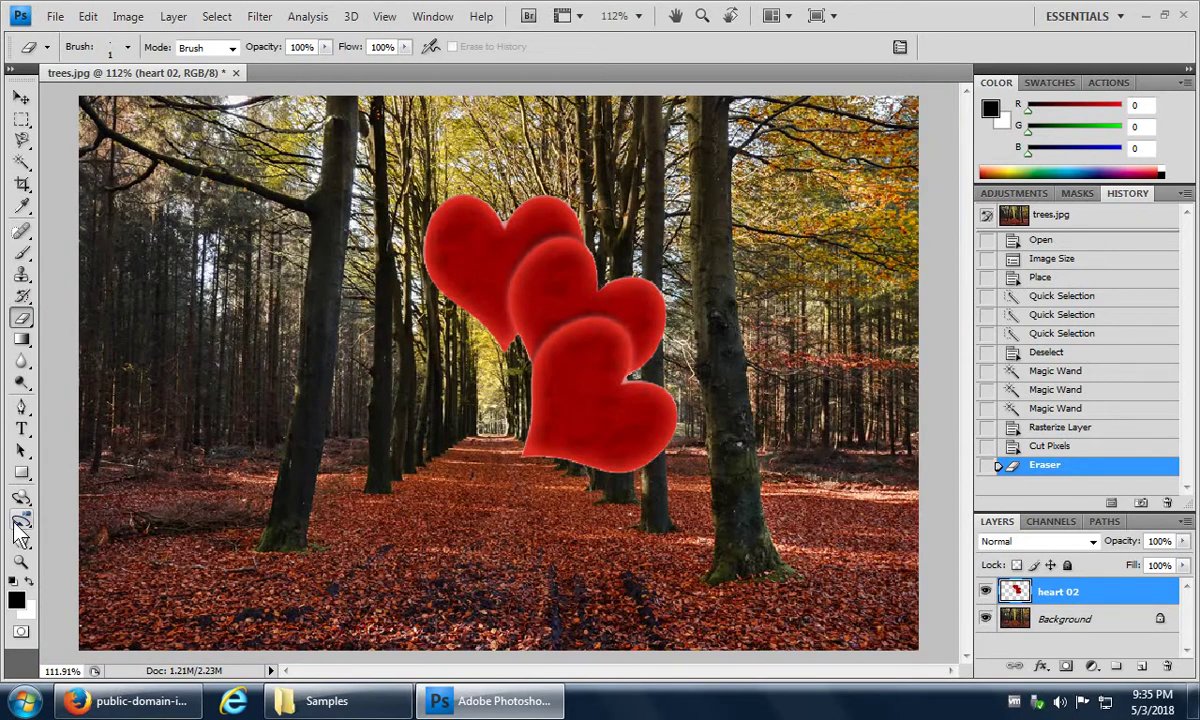
Step: Zoom into another heart edge, erase its pink fringe, and fit the photo on screen
click(21, 562)
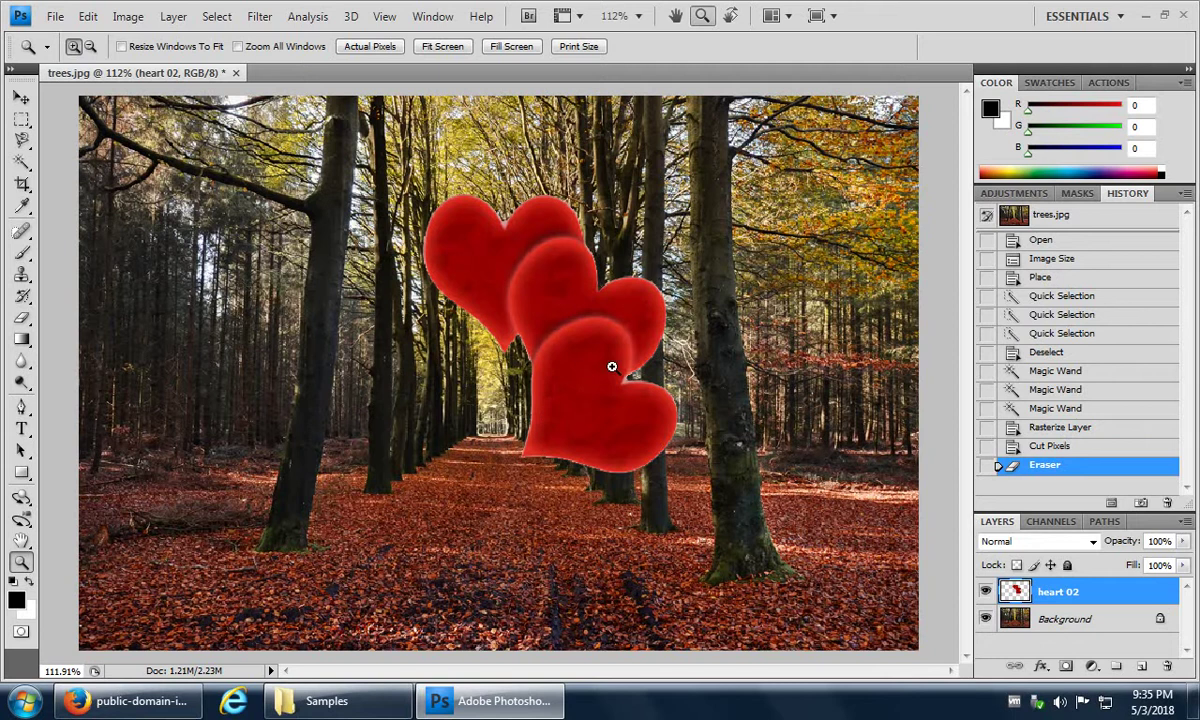
drag(638, 390, 643, 393)
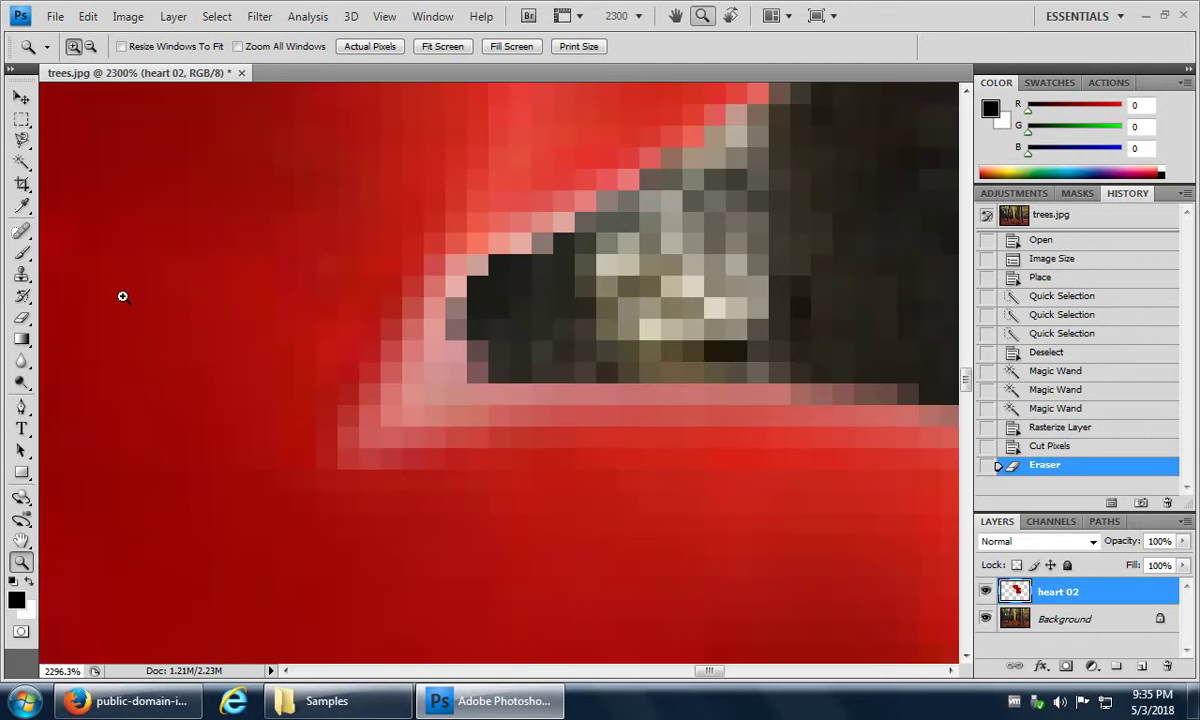
click(22, 318)
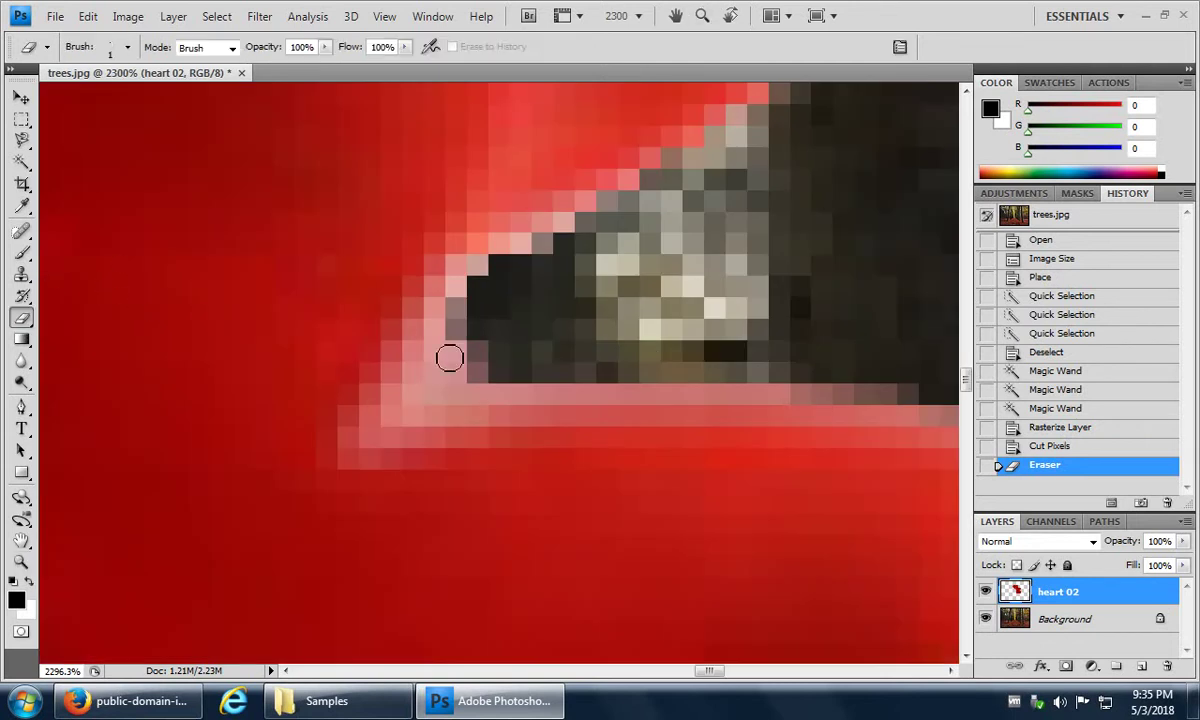
mouse_move(438, 334)
mouse_down()
mouse_move(382, 426)
mouse_move(451, 396)
mouse_move(605, 388)
mouse_move(477, 385)
mouse_move(479, 347)
mouse_move(454, 378)
mouse_move(476, 337)
mouse_move(450, 355)
mouse_move(485, 306)
mouse_move(434, 410)
mouse_move(405, 392)
mouse_up()
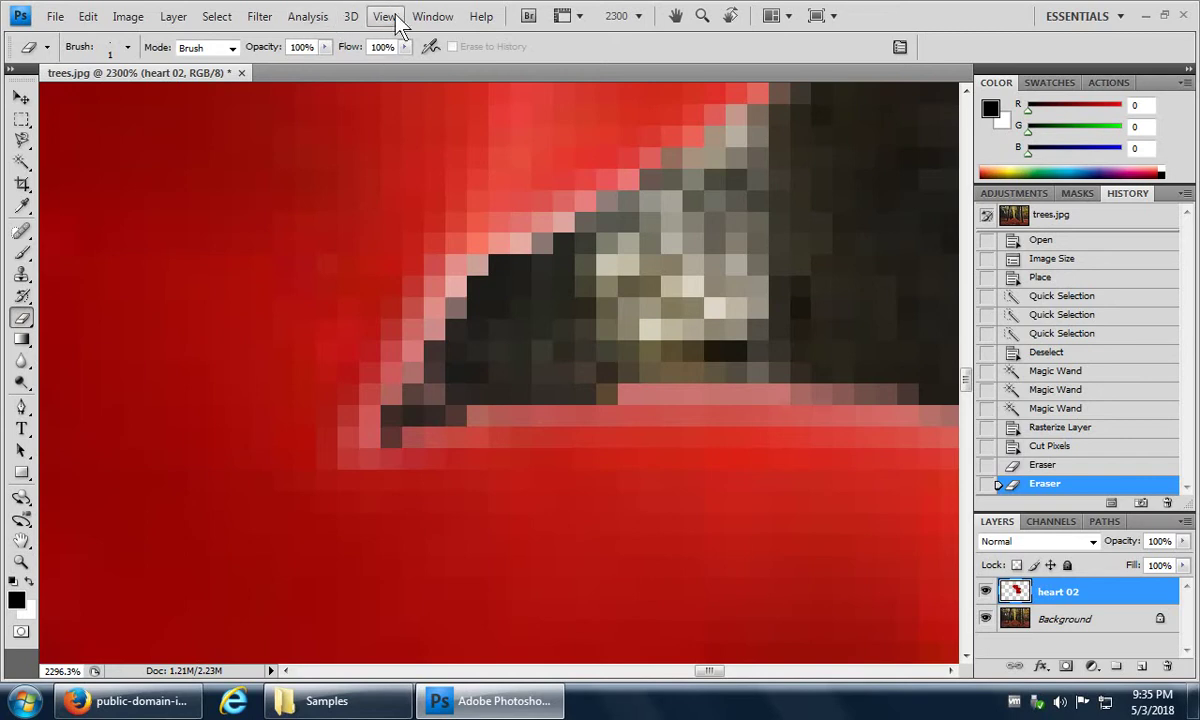
click(384, 16)
click(417, 189)
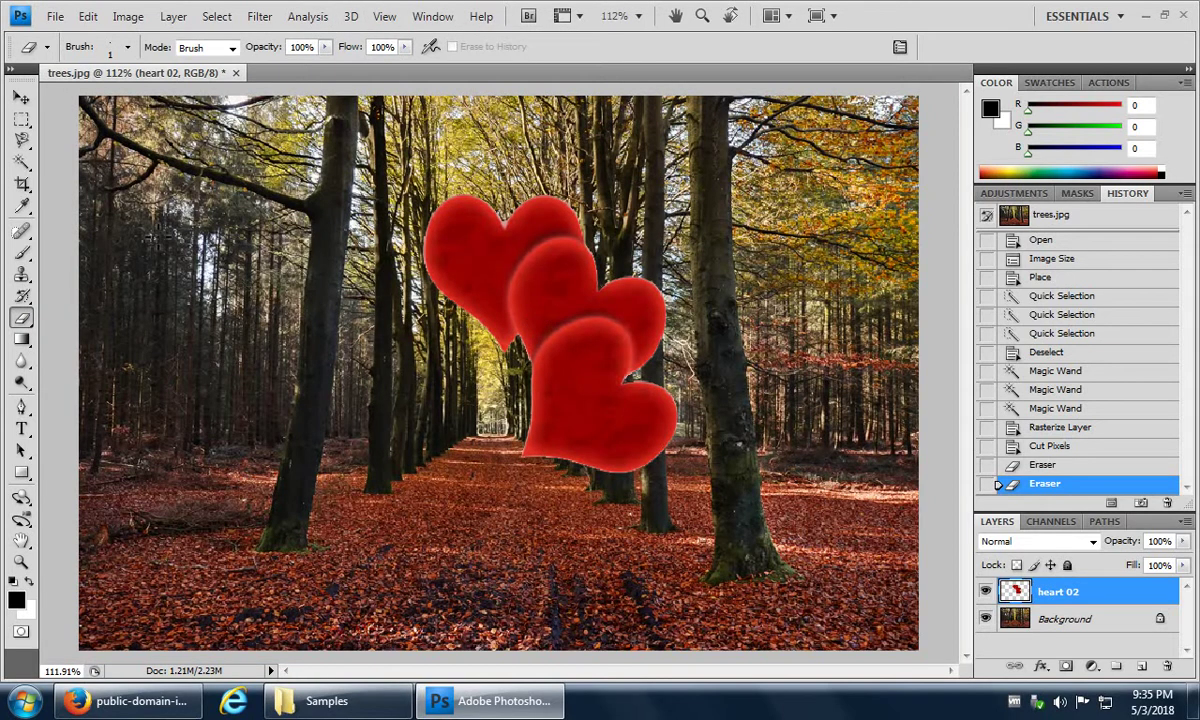
Step: Move the hearts left, then free-transform them to 68.2% and shift them up and right
click(21, 98)
mouse_move(466, 284)
mouse_down()
mouse_move(432, 290)
mouse_move(444, 291)
mouse_up()
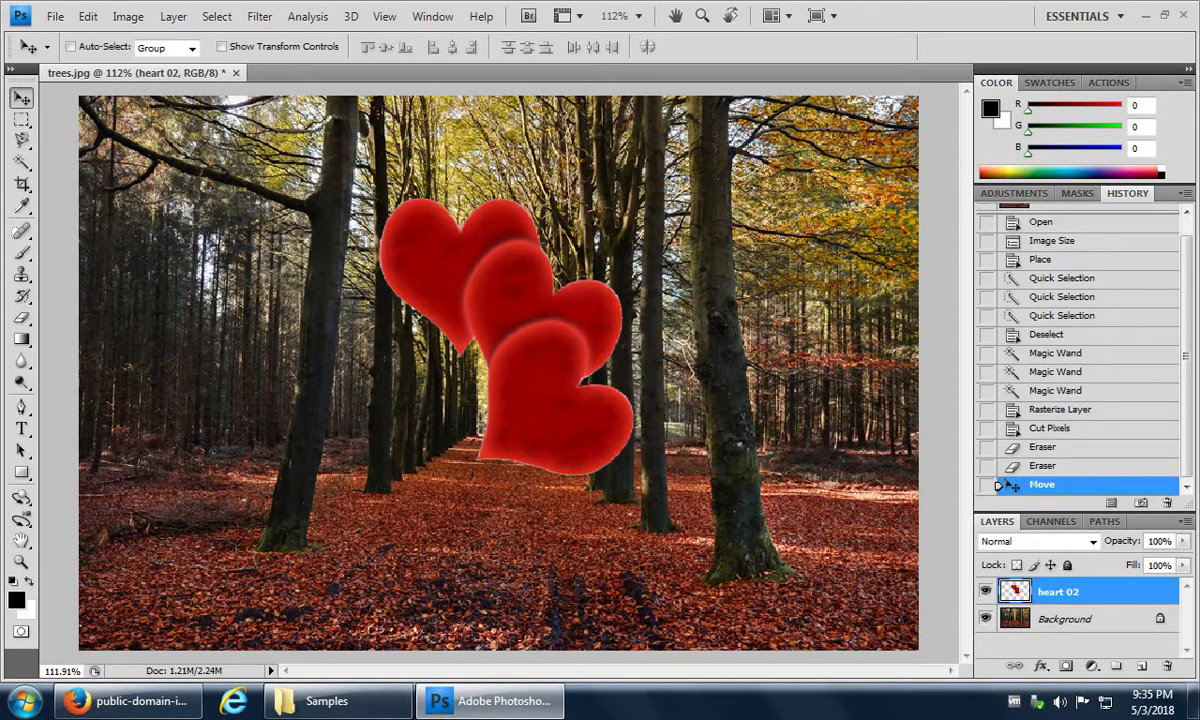
click(86, 17)
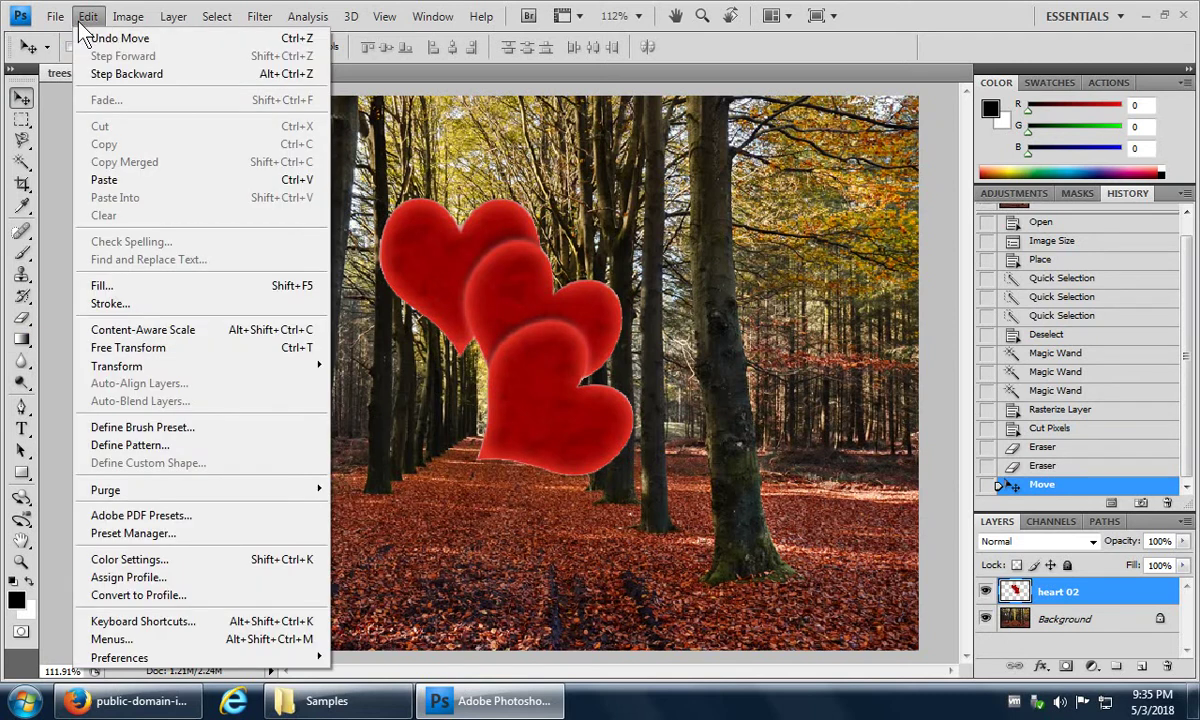
click(130, 347)
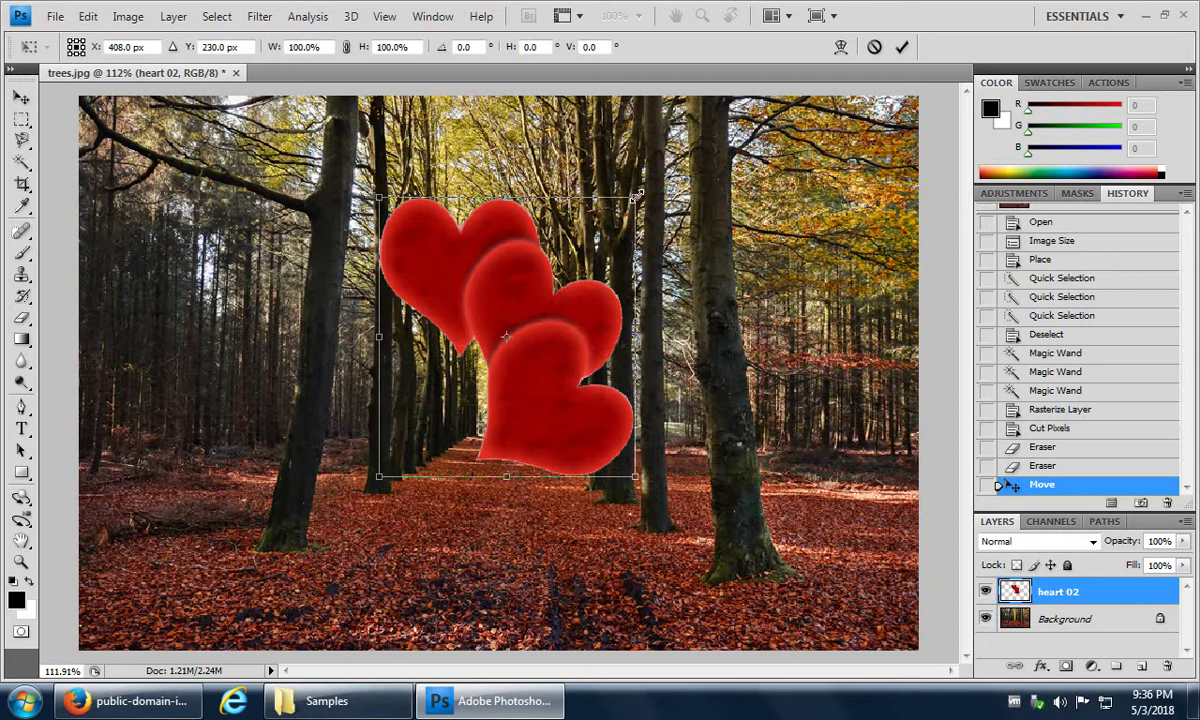
drag(639, 194, 549, 299)
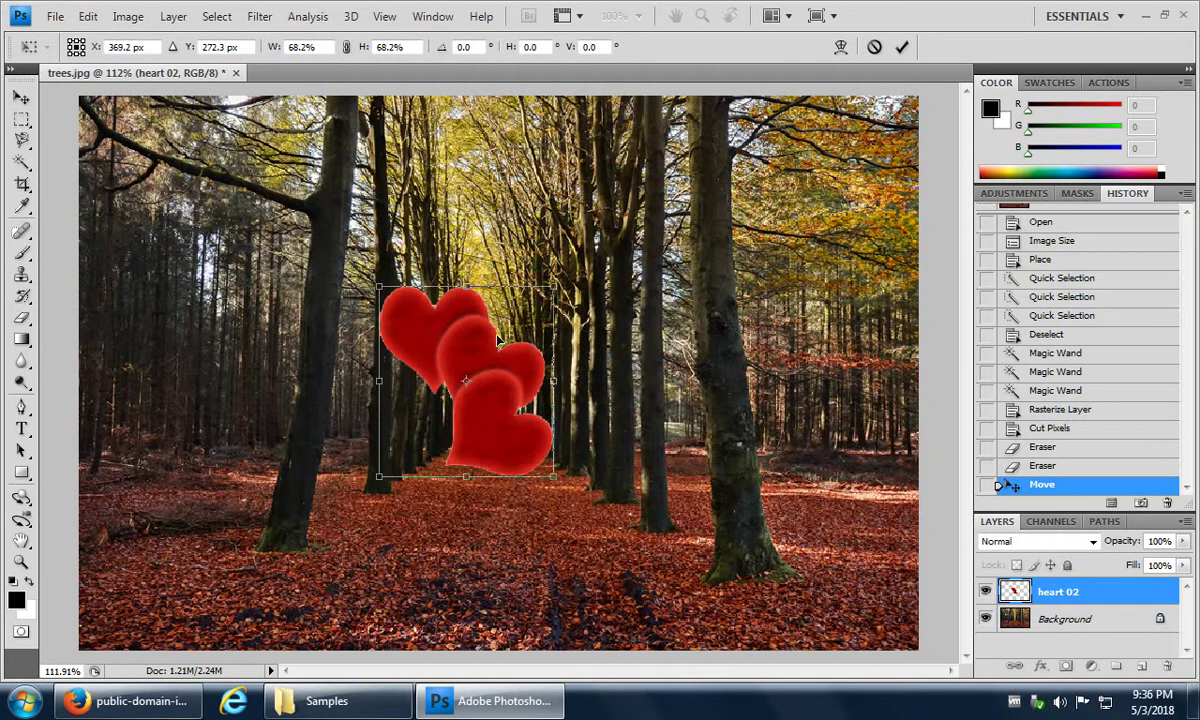
drag(494, 345, 511, 317)
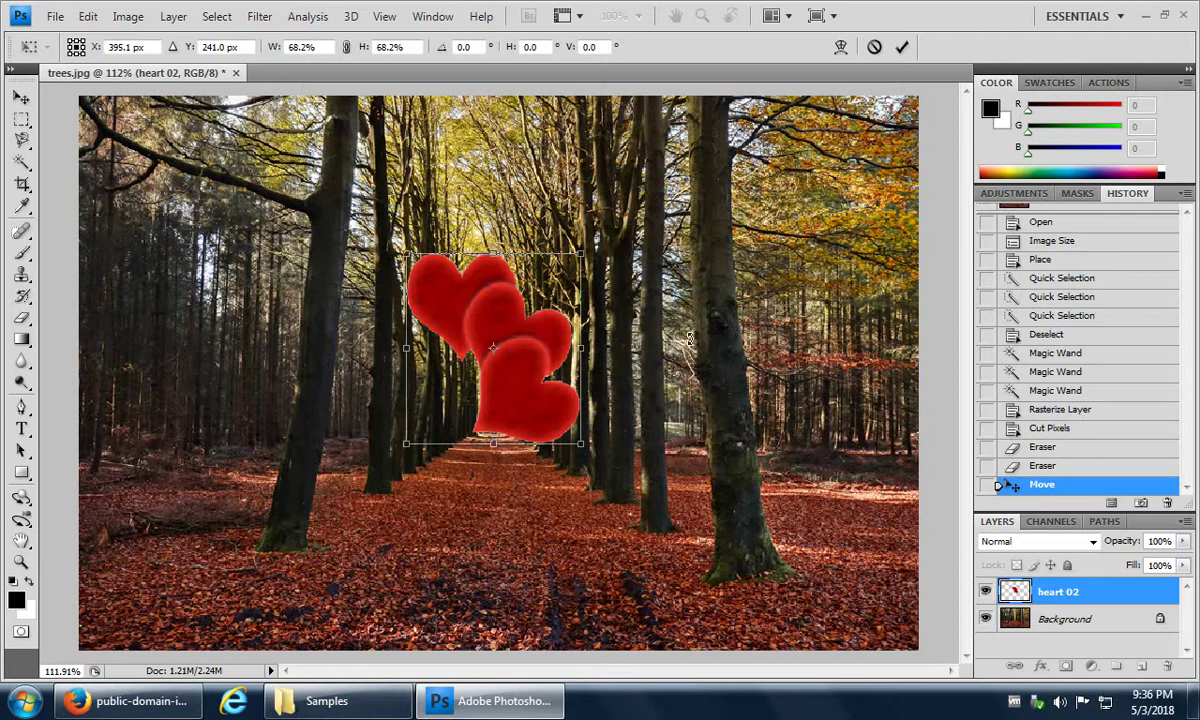
Step: Commit the transform, then revert the History to the Place state
click(901, 47)
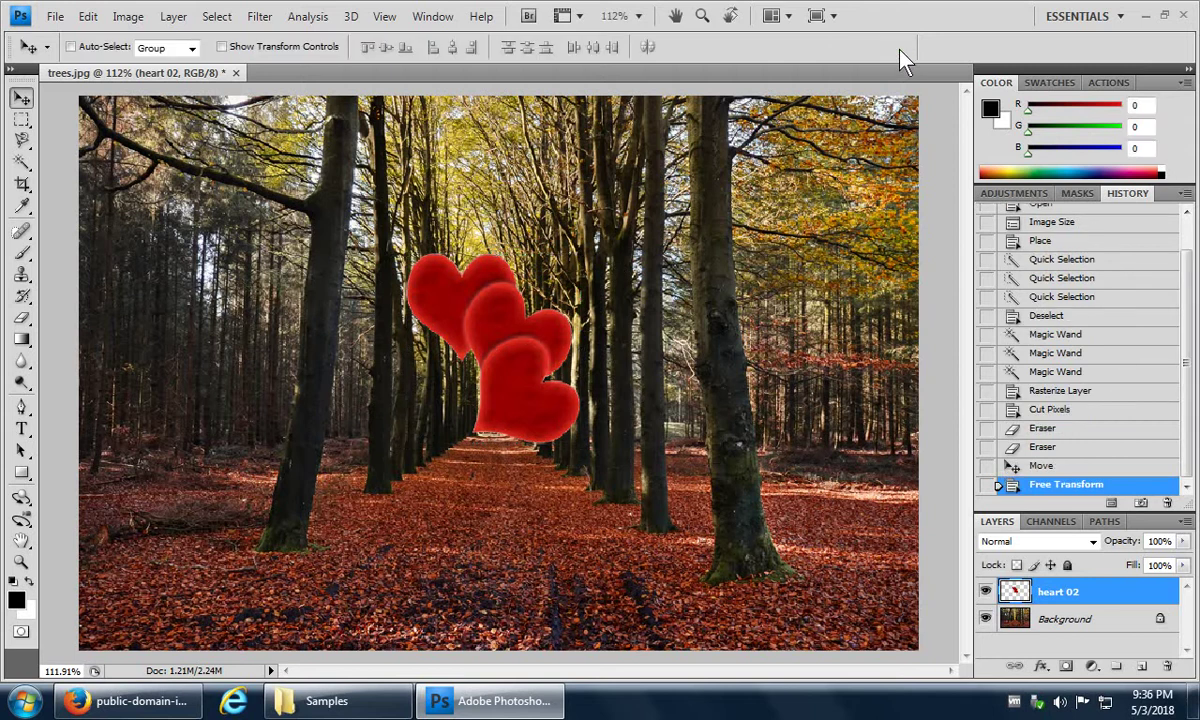
scroll(1075, 356, up, 2)
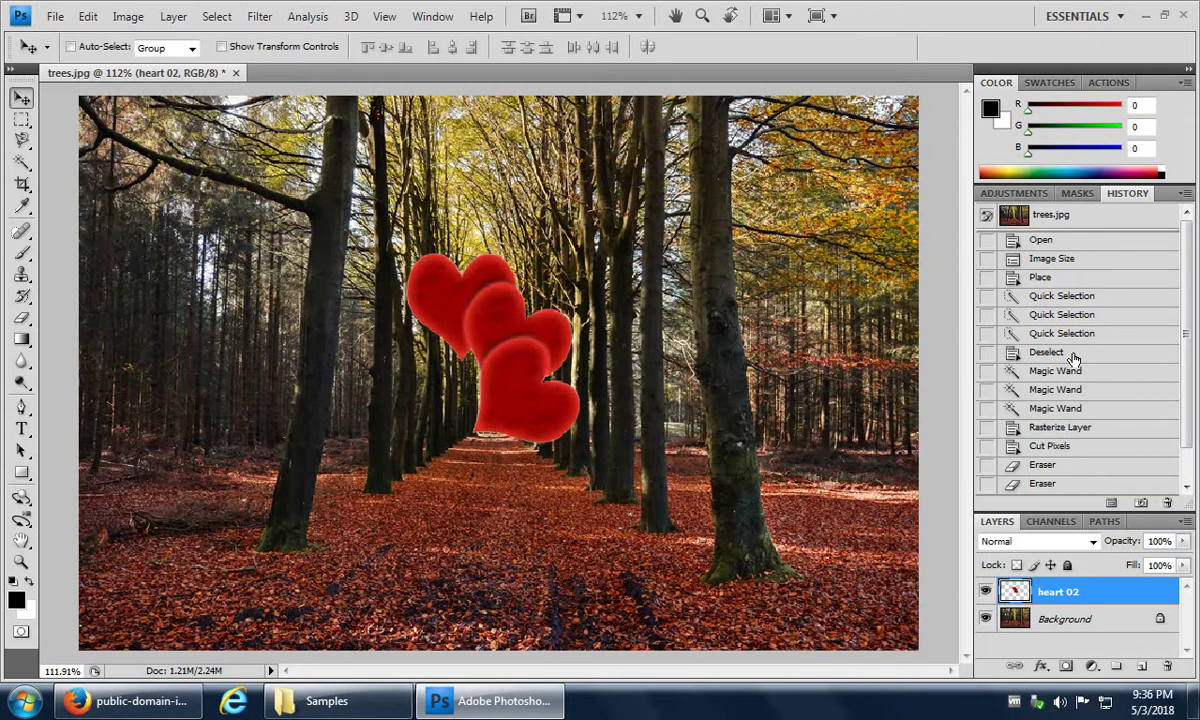
click(1041, 279)
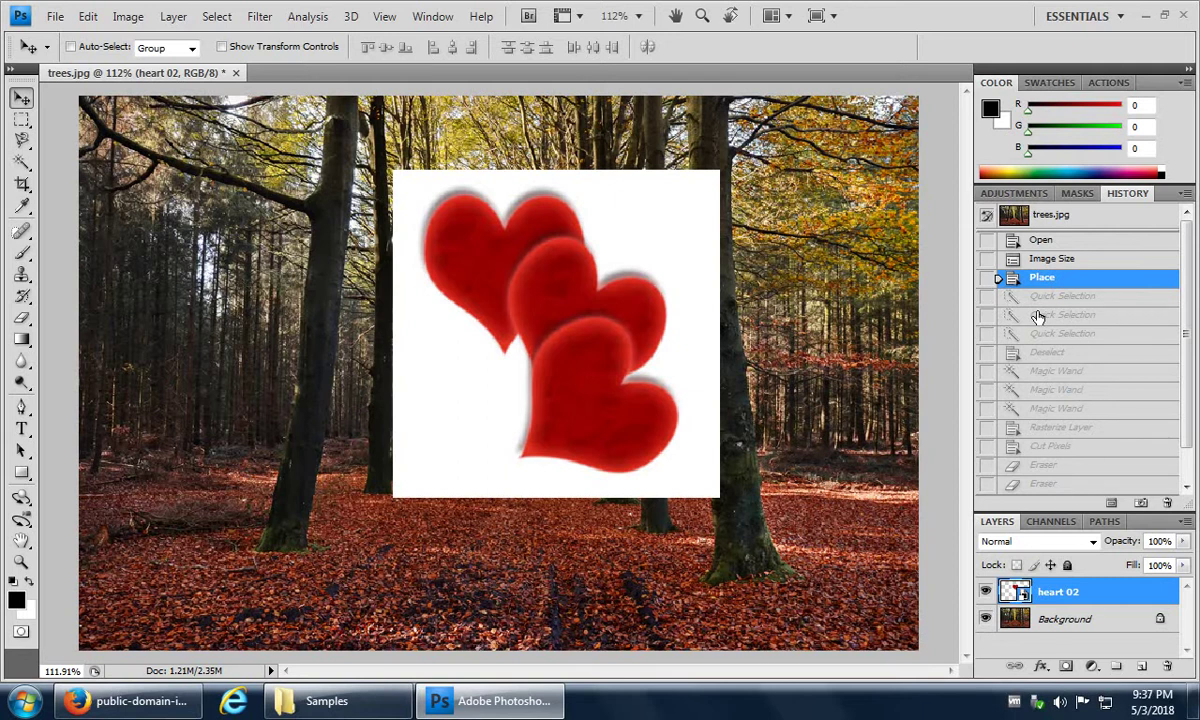
Step: Change the History States count in Preferences > Performance and save the preferences
click(88, 17)
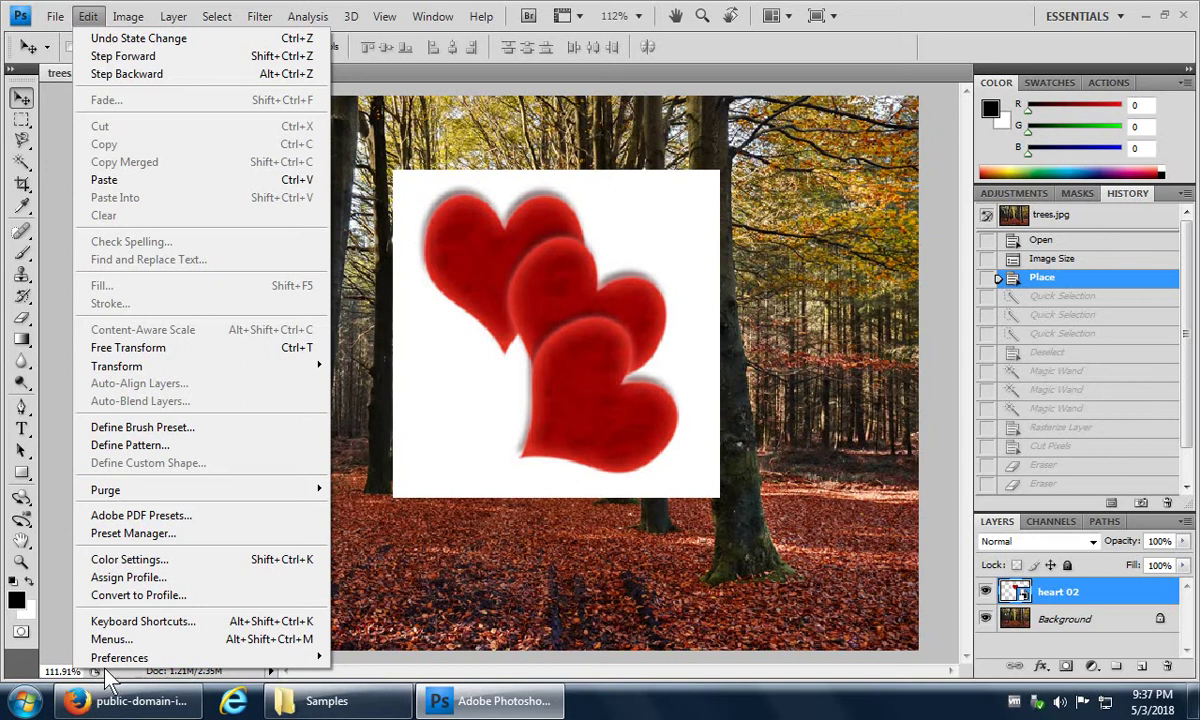
mouse_move(112, 660)
click(362, 463)
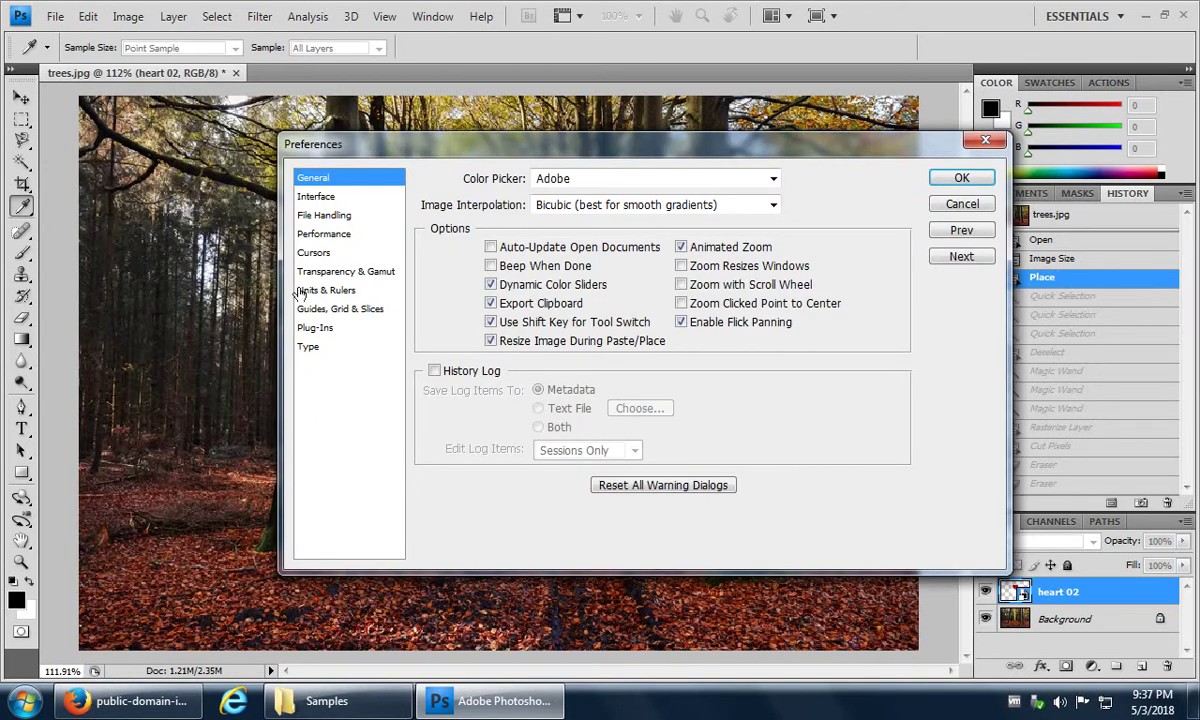
click(328, 236)
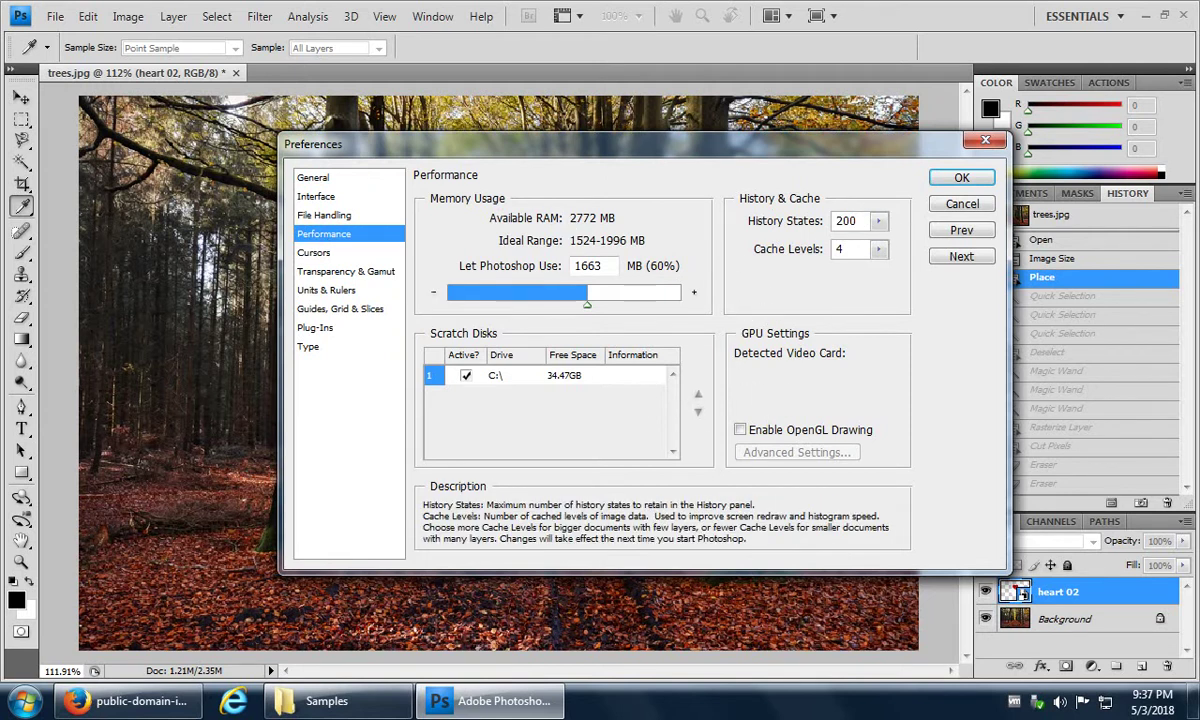
drag(857, 218, 832, 218)
text(4)
drag(845, 221, 837, 221)
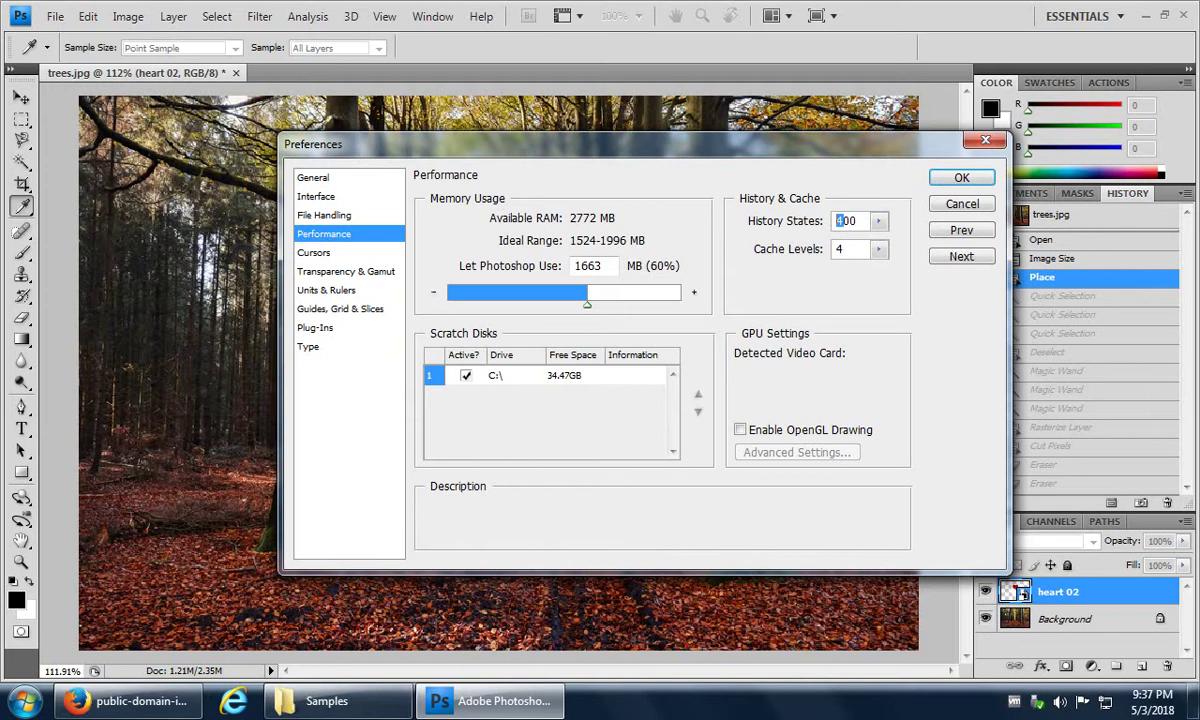
text(3)
click(959, 180)
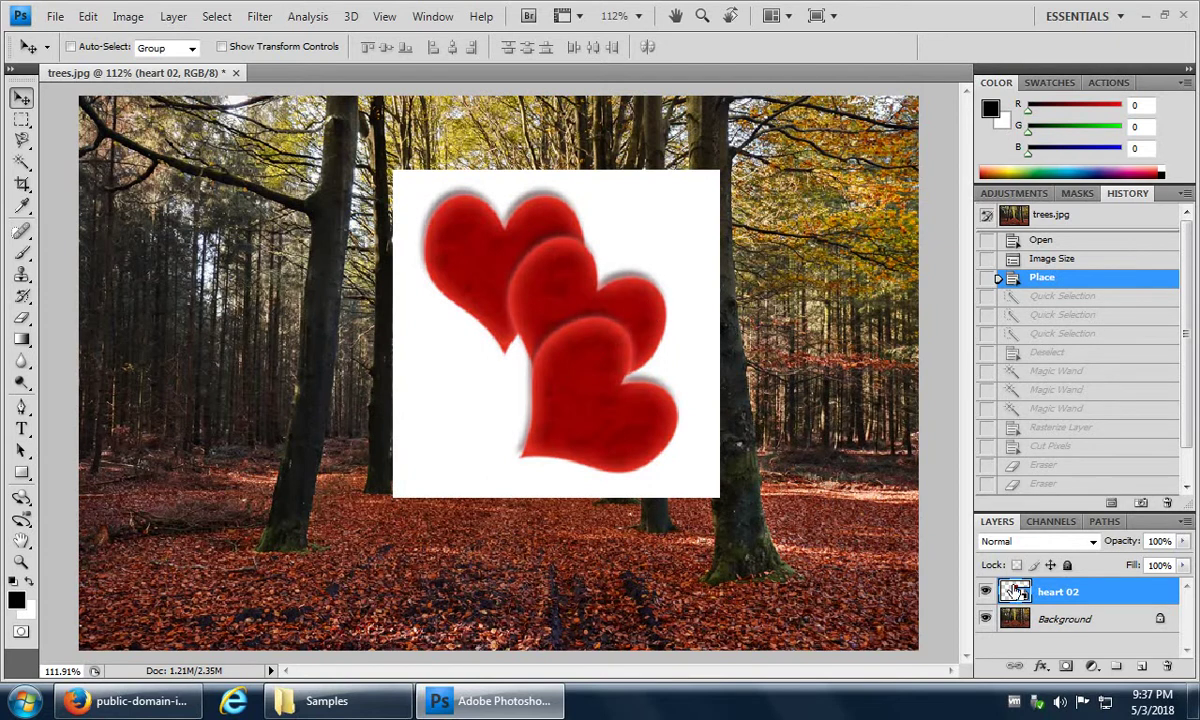
Step: Rasterize the heart 02 layer and choose the Polygonal Lasso Tool from the lasso flyout
right_click(1100, 604)
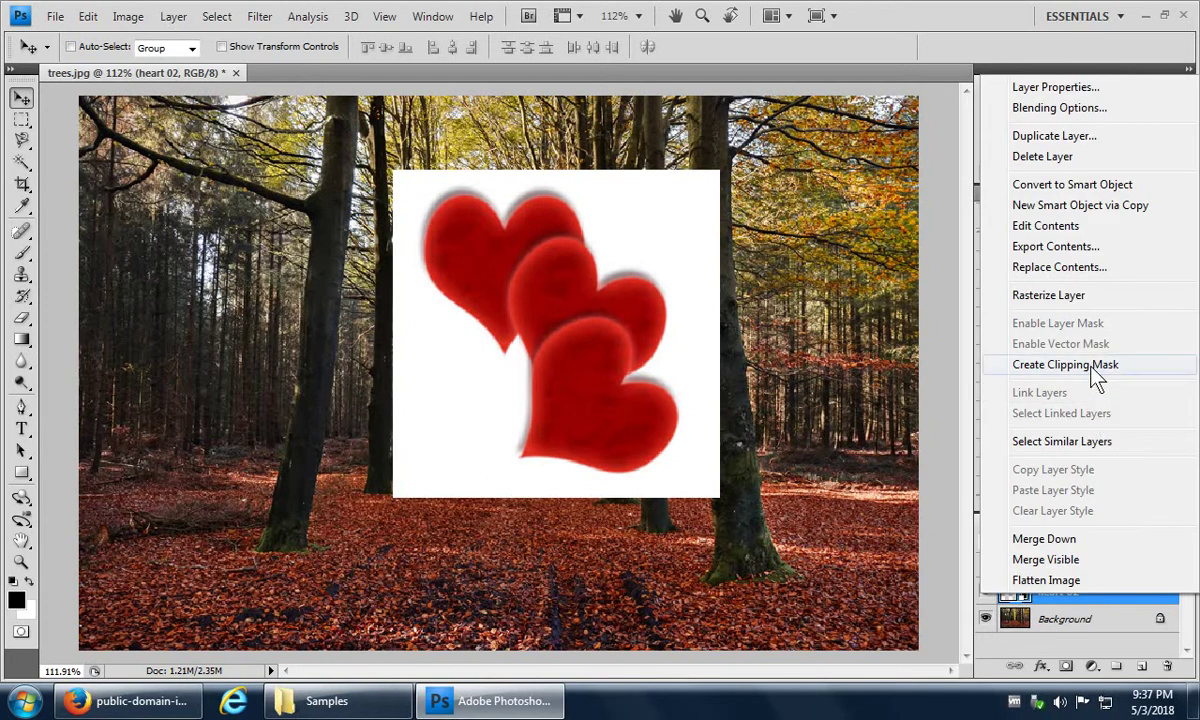
click(1018, 296)
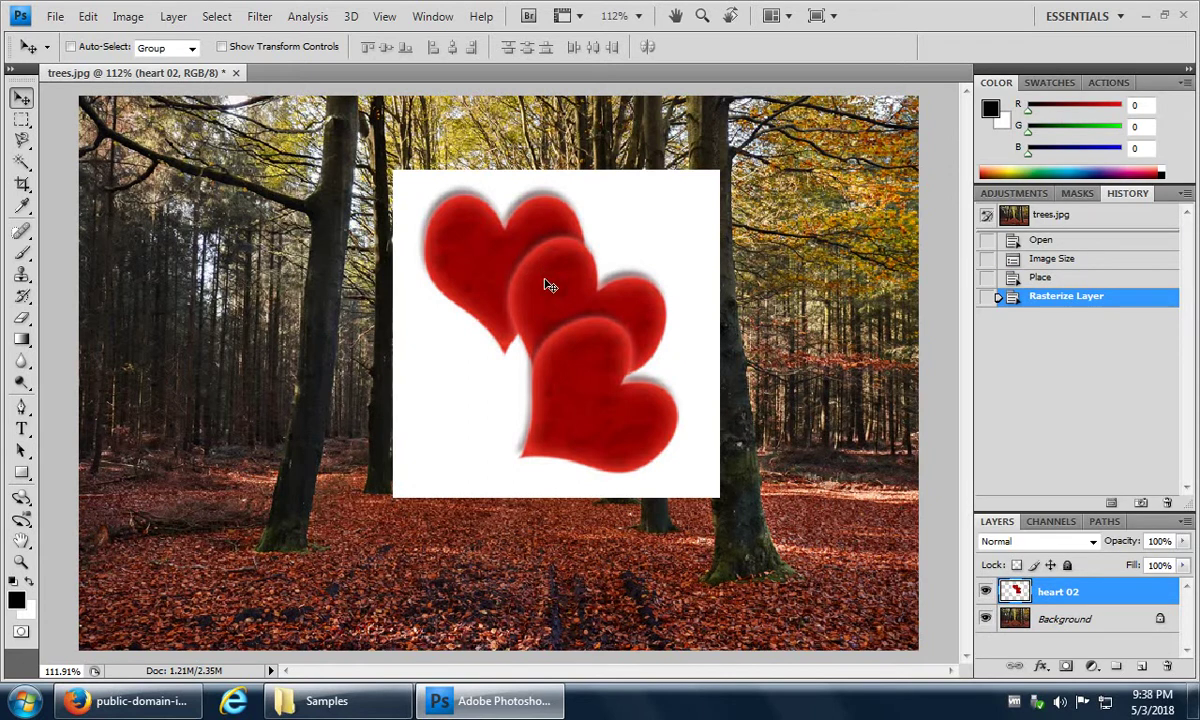
click(22, 140)
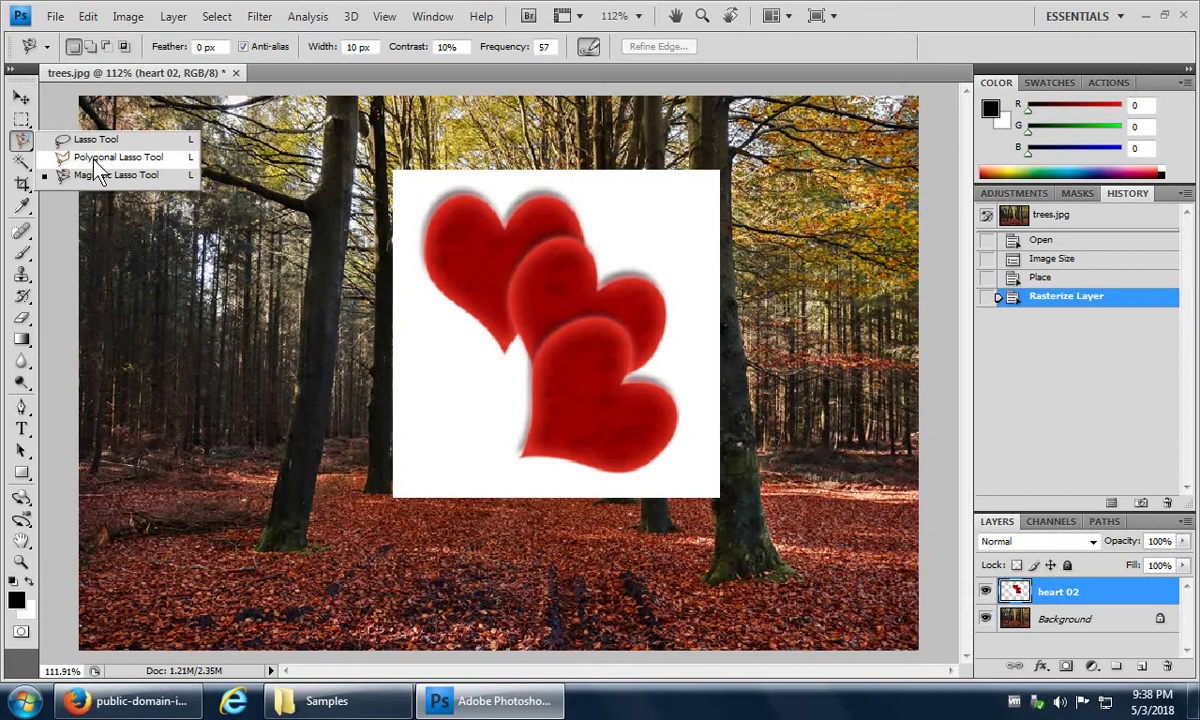
click(95, 158)
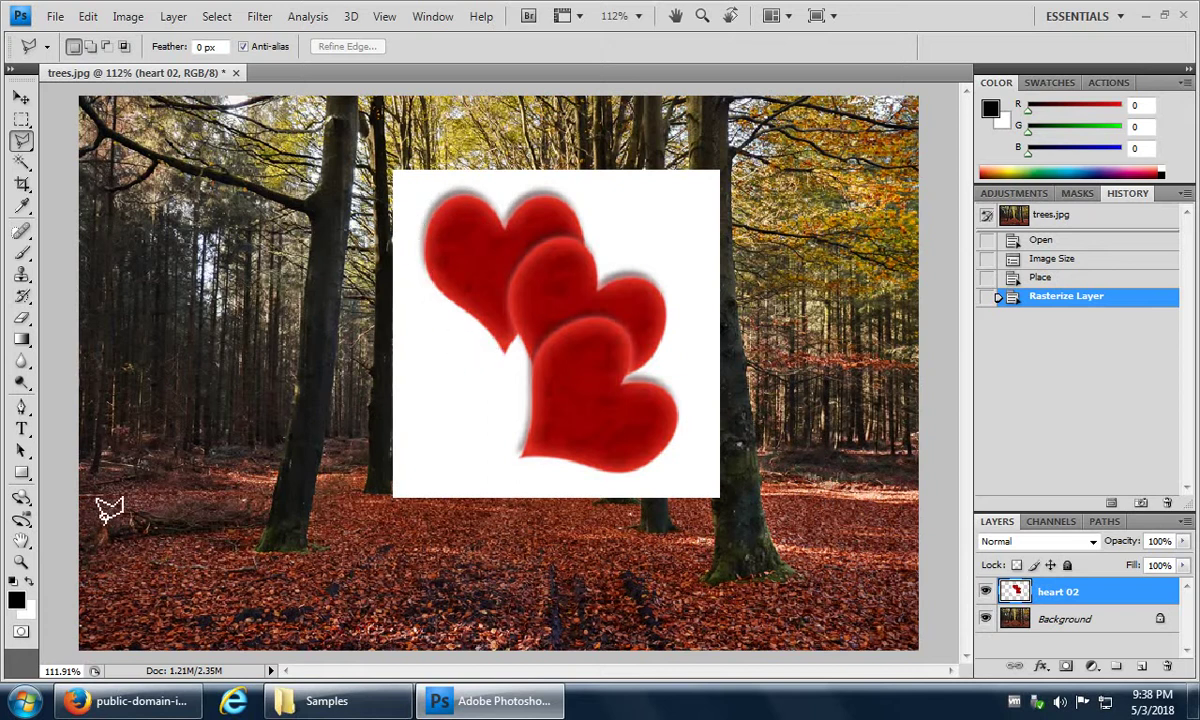
click(21, 563)
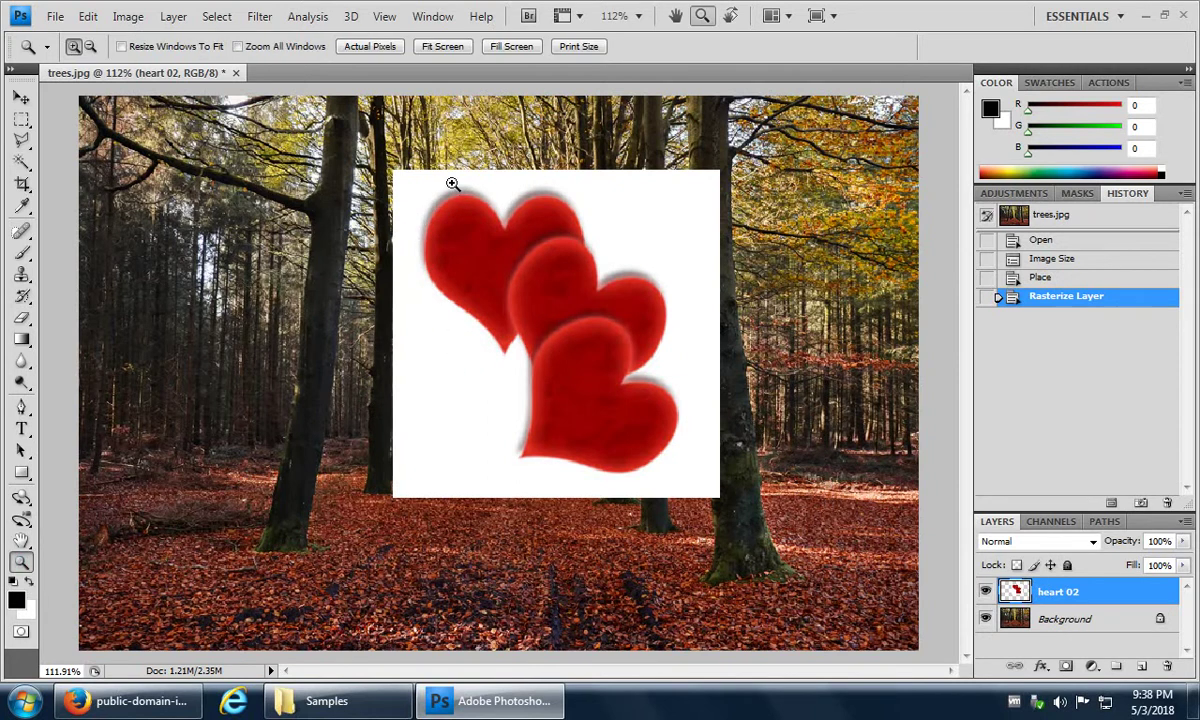
Step: Zoom into the top-left heart and start a Polygonal Lasso outline from its notch over the left lobe
drag(452, 183, 532, 246)
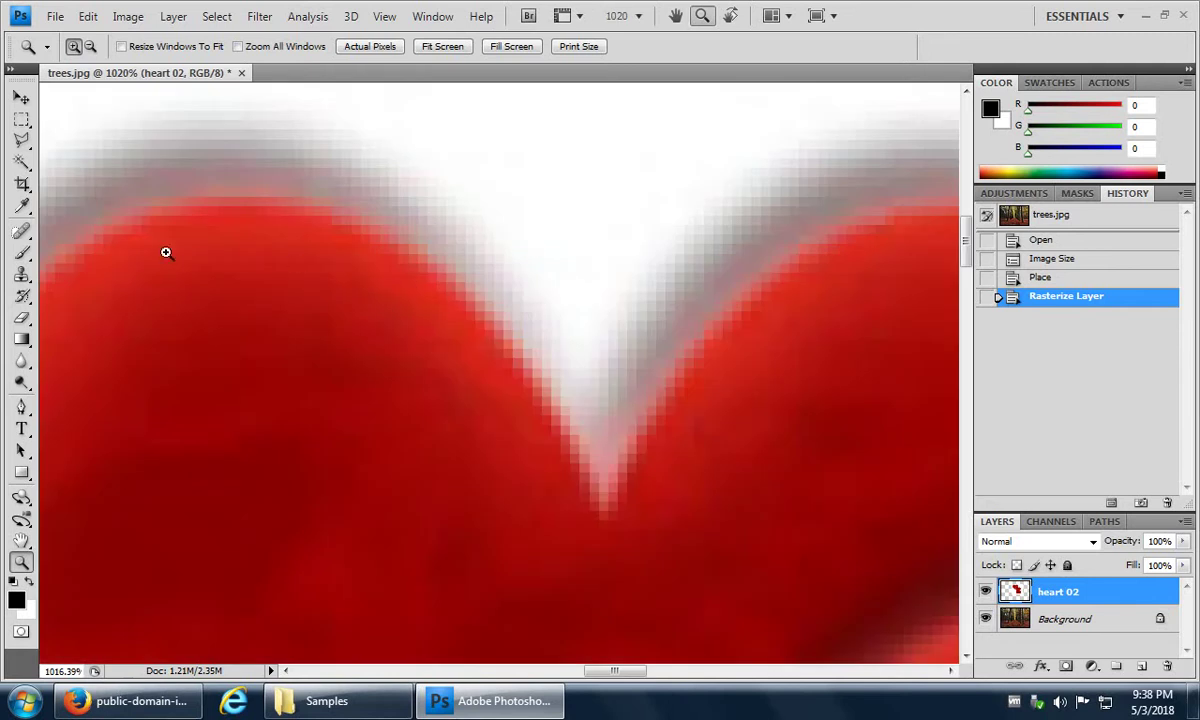
click(23, 142)
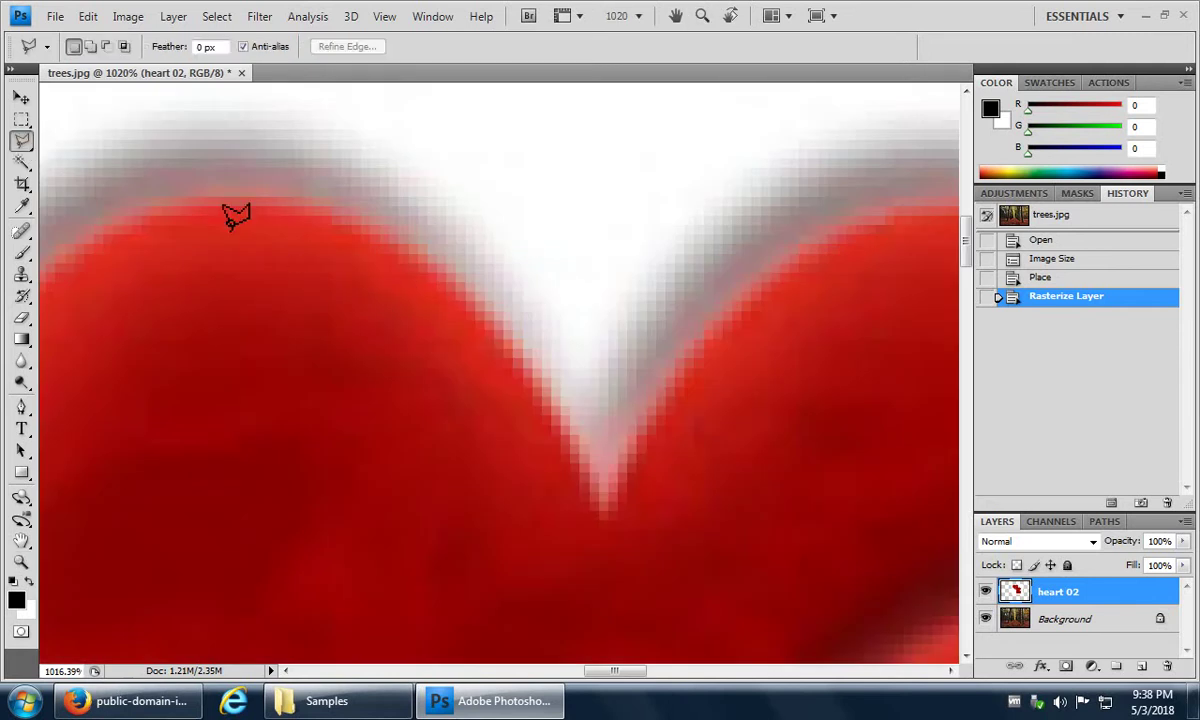
click(604, 509)
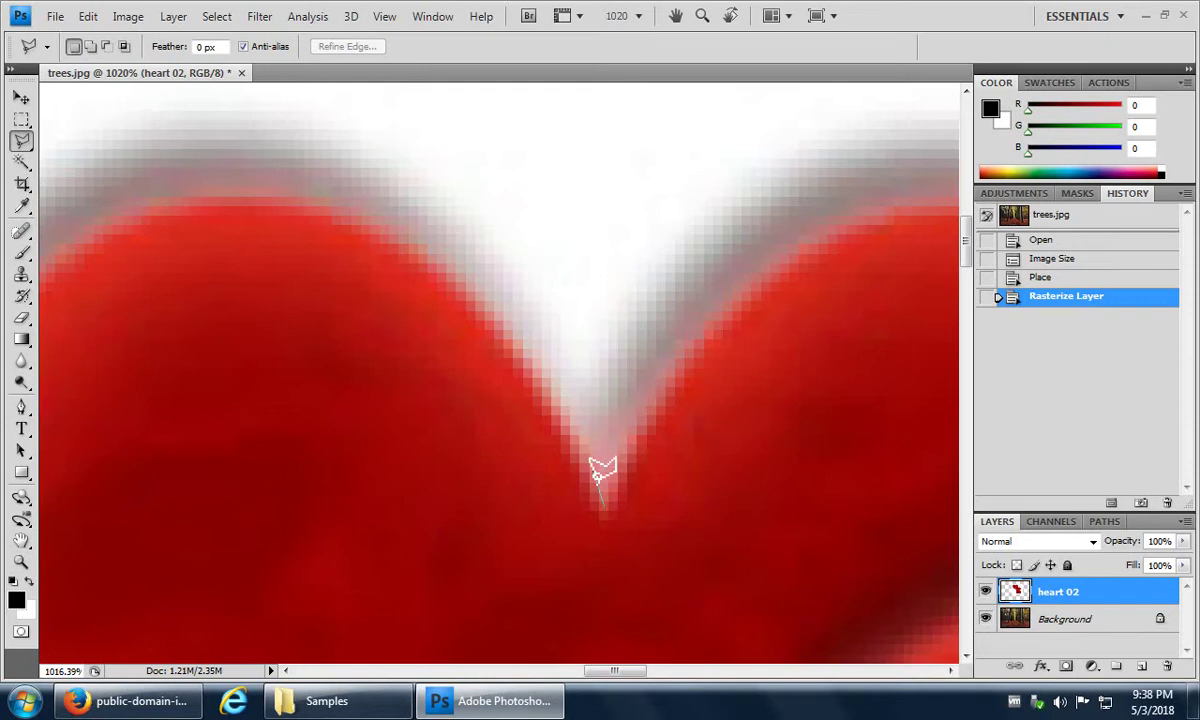
click(563, 421)
click(484, 306)
click(314, 205)
click(277, 195)
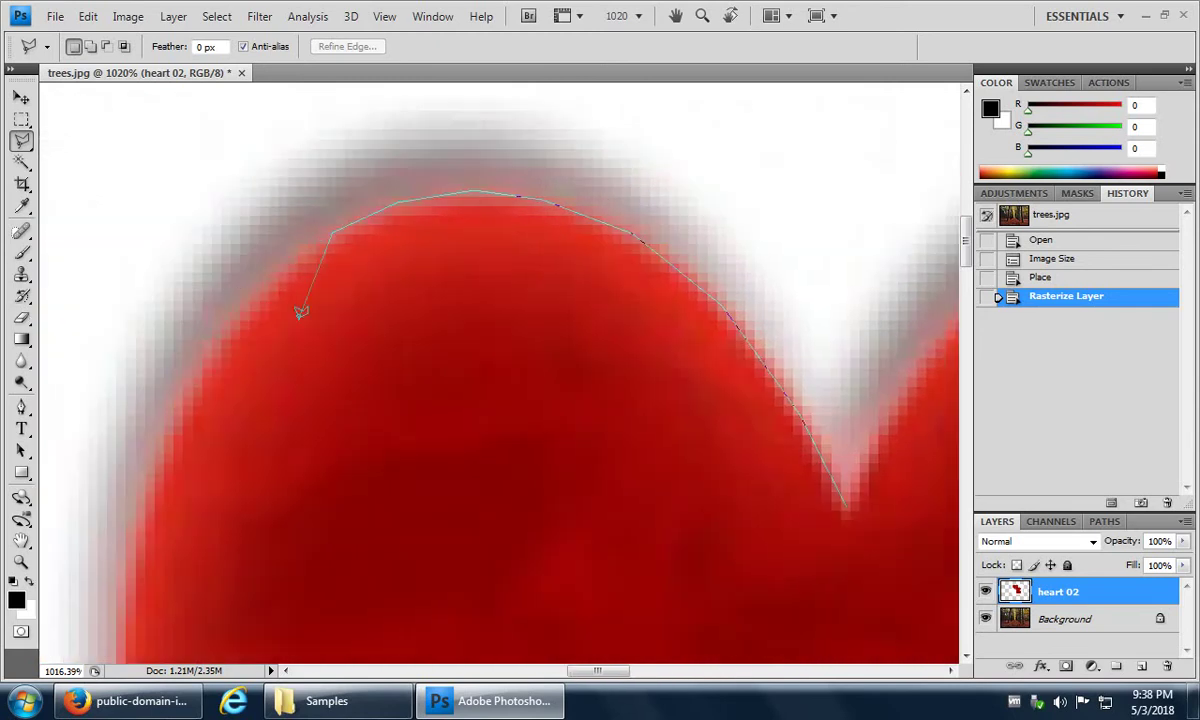
click(259, 290)
click(188, 390)
click(154, 477)
Step: Continue the lasso outline down the heart's left and lower-left edge
scroll(100, 640, down, 5)
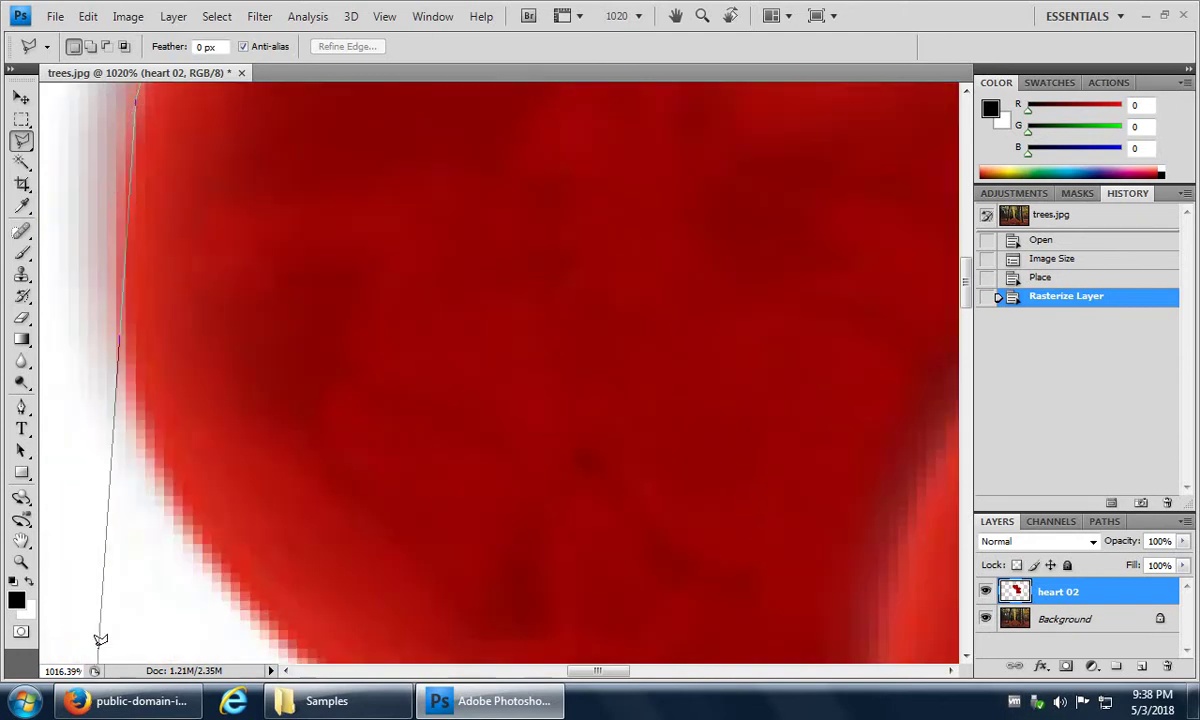
click(124, 137)
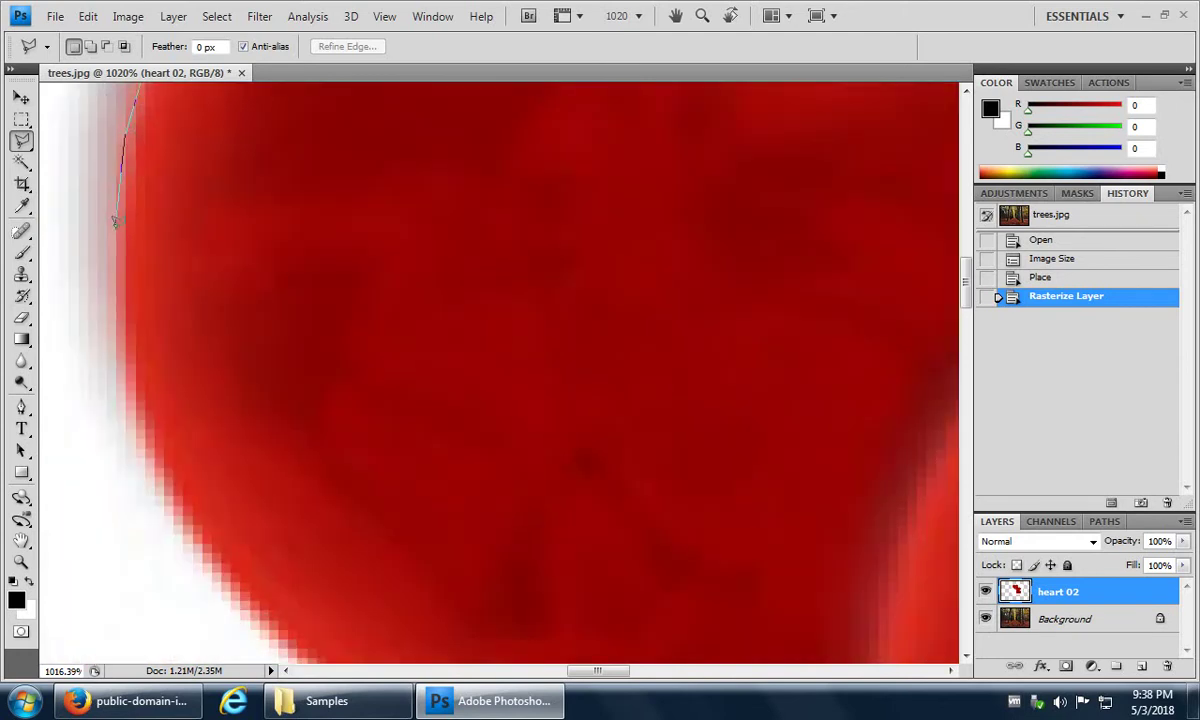
click(115, 220)
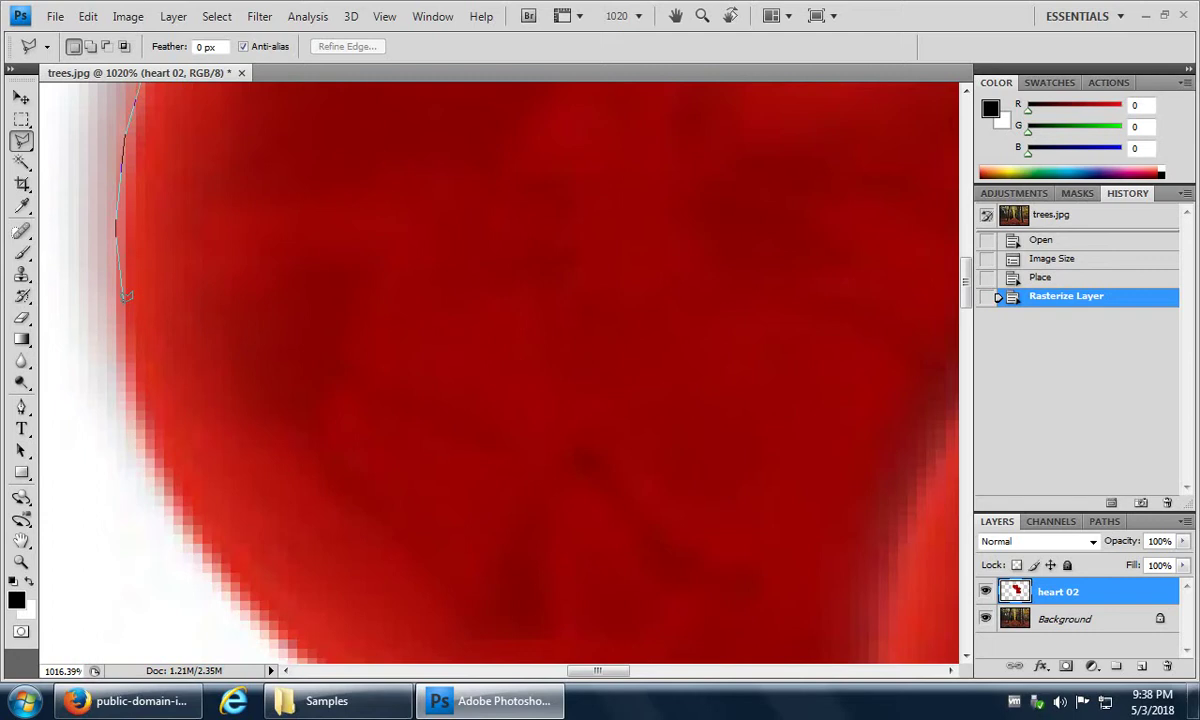
click(121, 380)
click(148, 460)
click(188, 520)
click(202, 545)
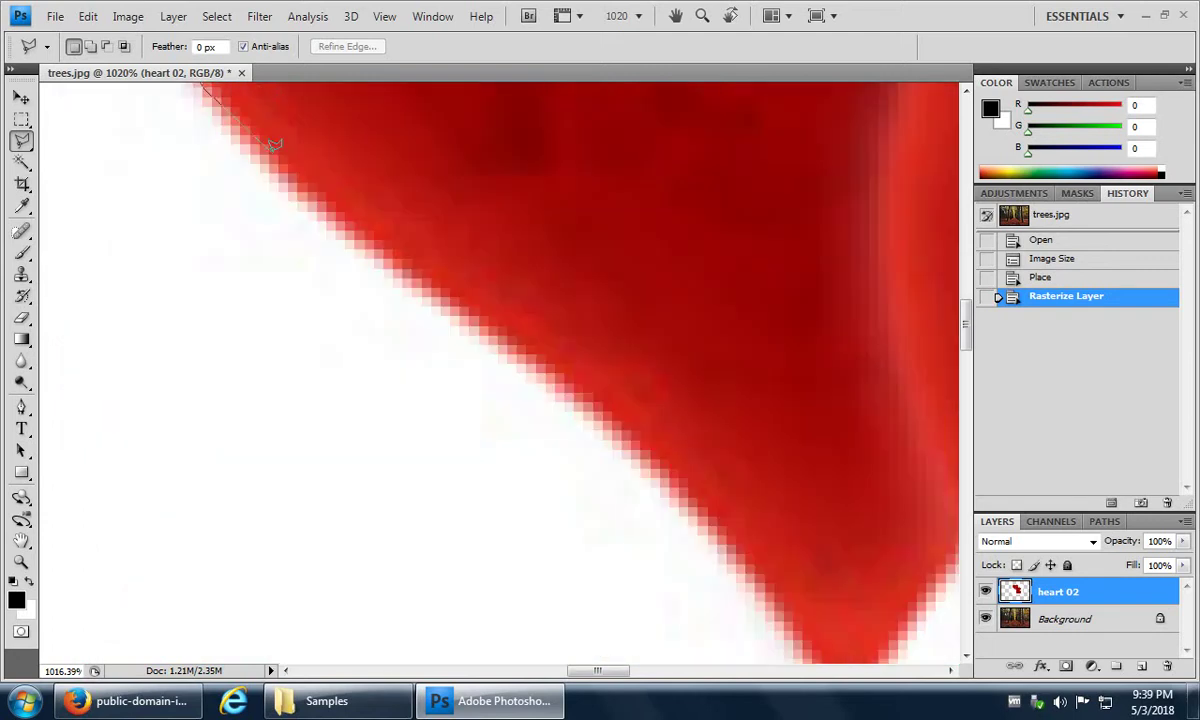
Step: Trace the outline to the heart's bottom tip and up the next heart's edge
click(317, 212)
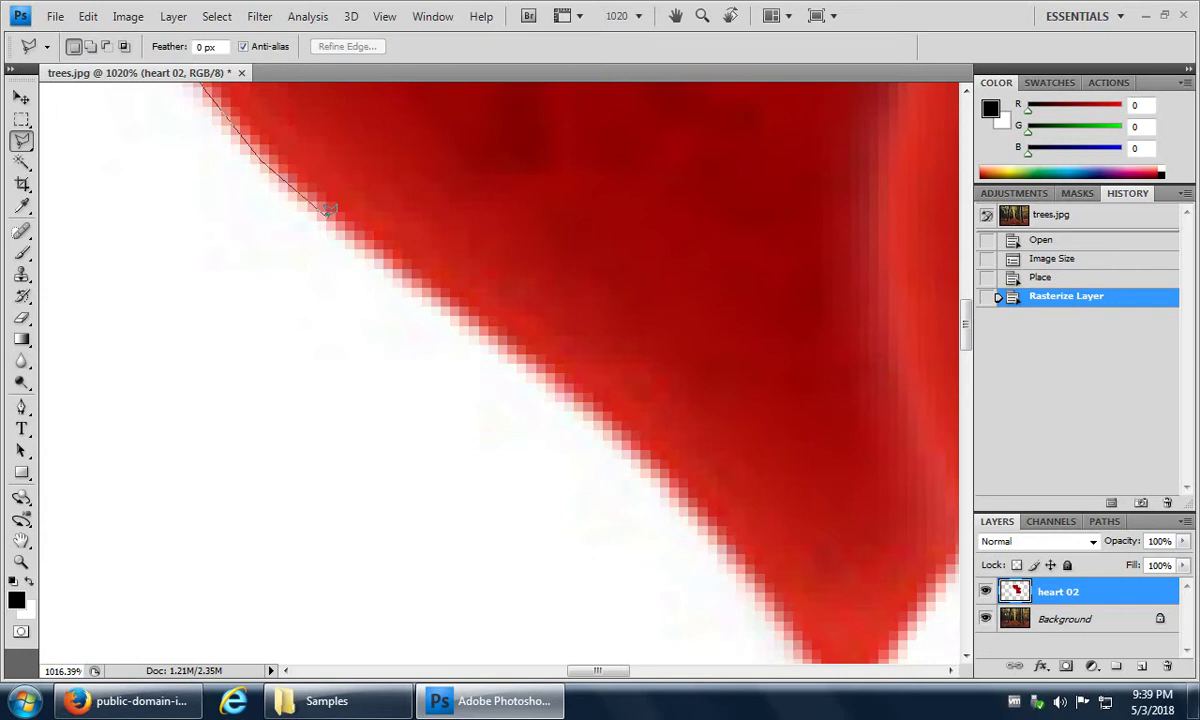
click(397, 262)
click(572, 395)
click(716, 530)
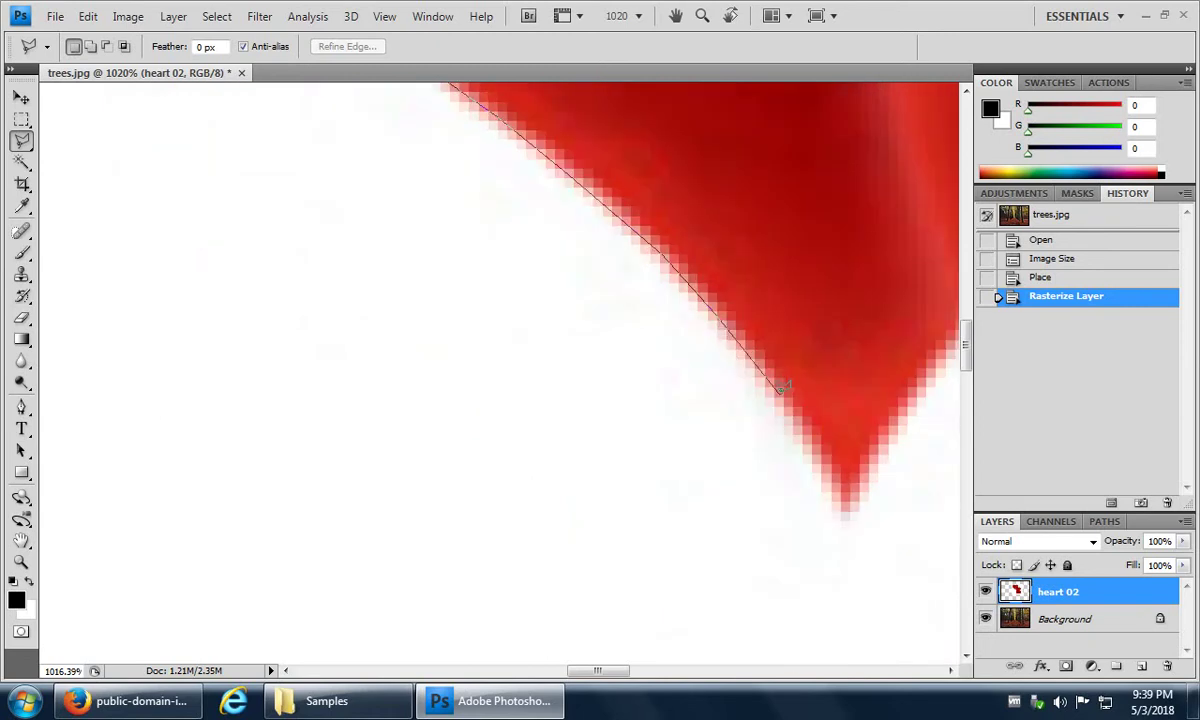
click(780, 393)
click(843, 517)
click(894, 425)
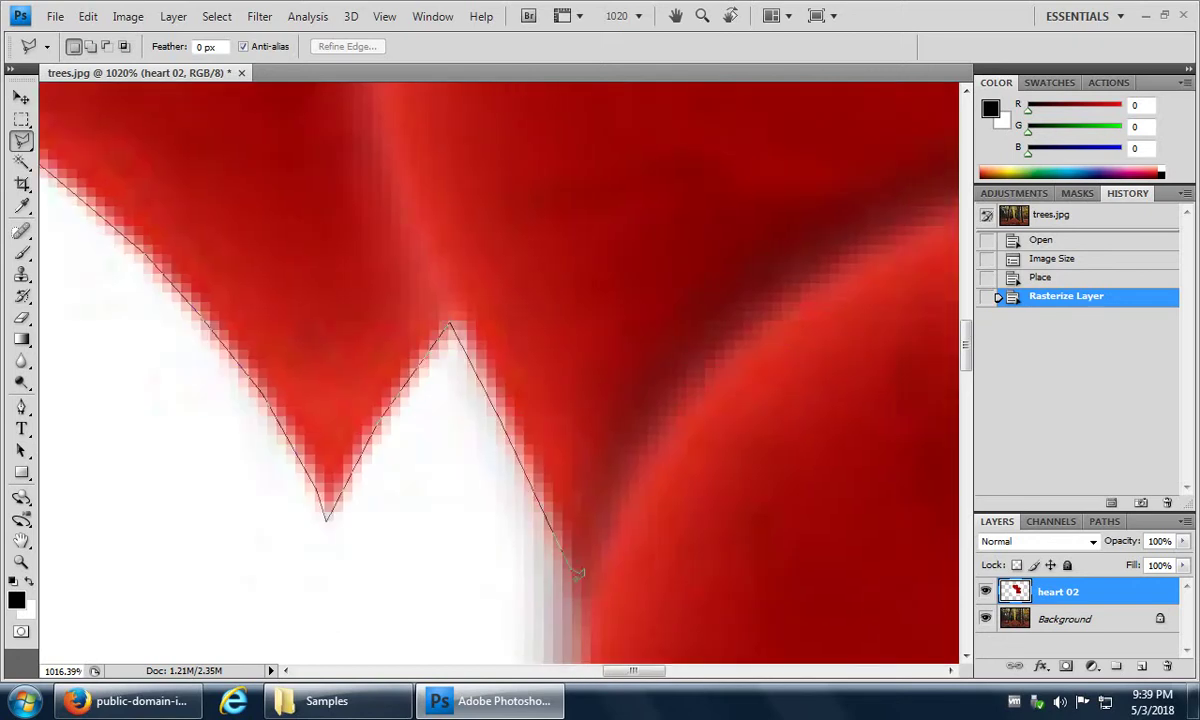
scroll(586, 620, down, 10)
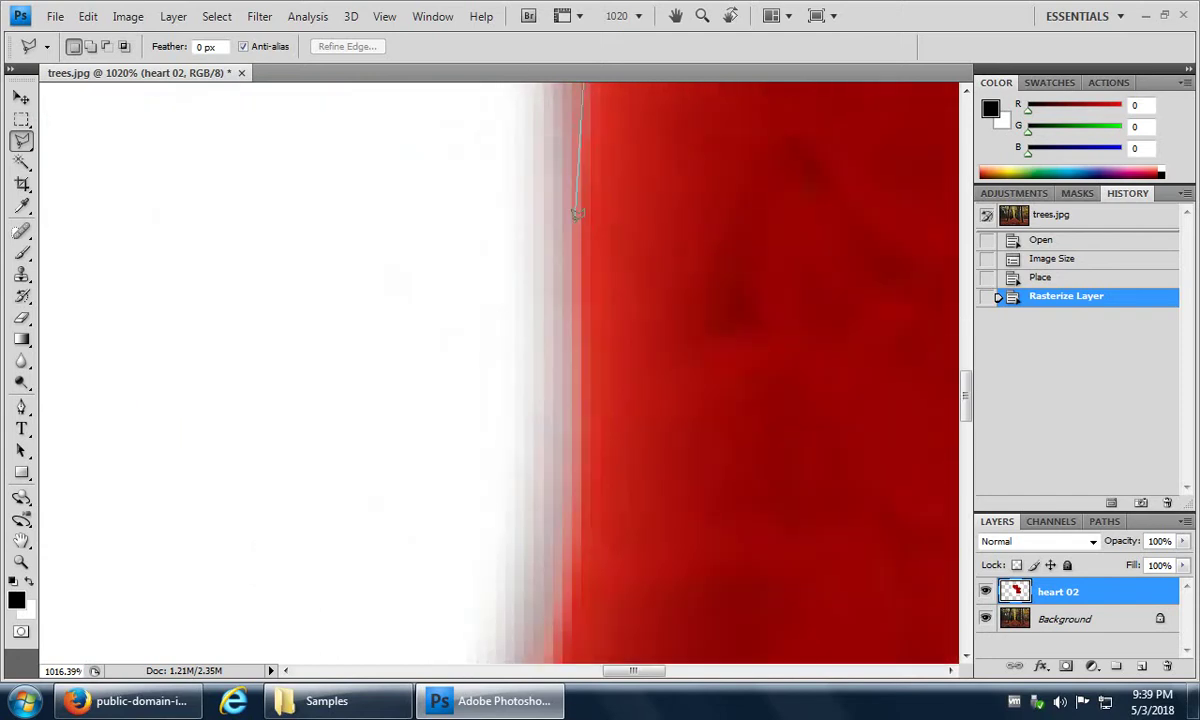
Step: Extend the outline down the left side and along the bottom heart's lower edge
click(575, 213)
click(566, 620)
scroll(519, 655, down, 5)
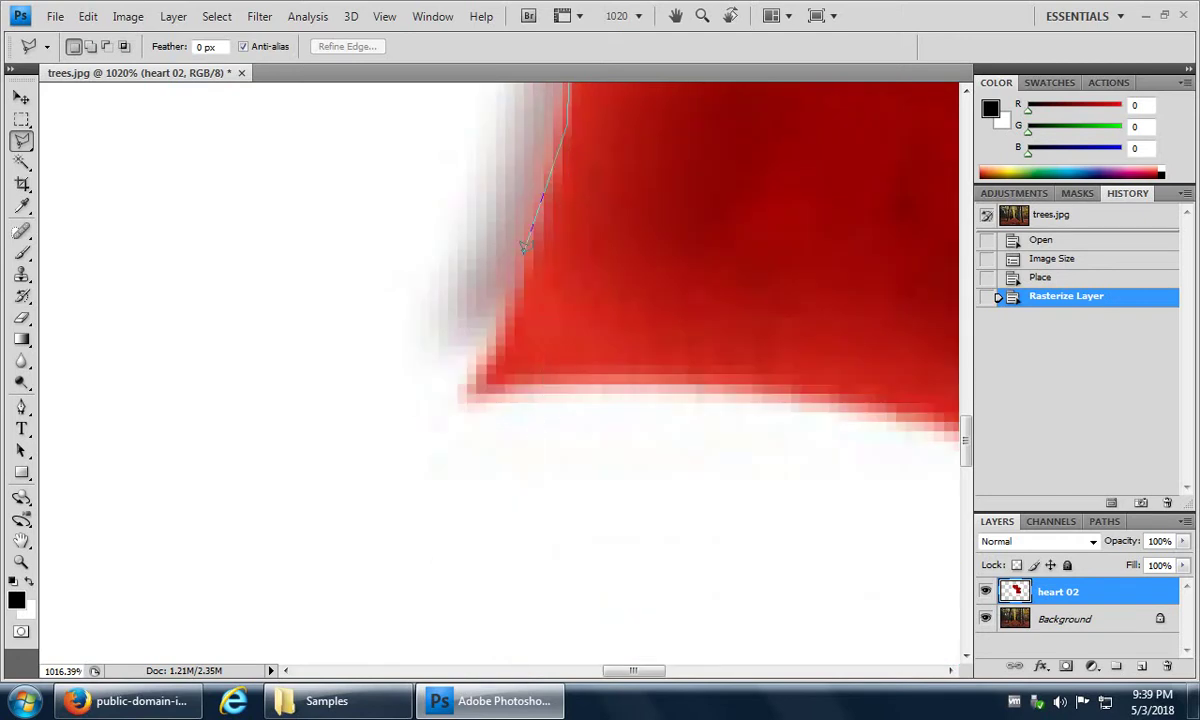
click(497, 330)
click(460, 402)
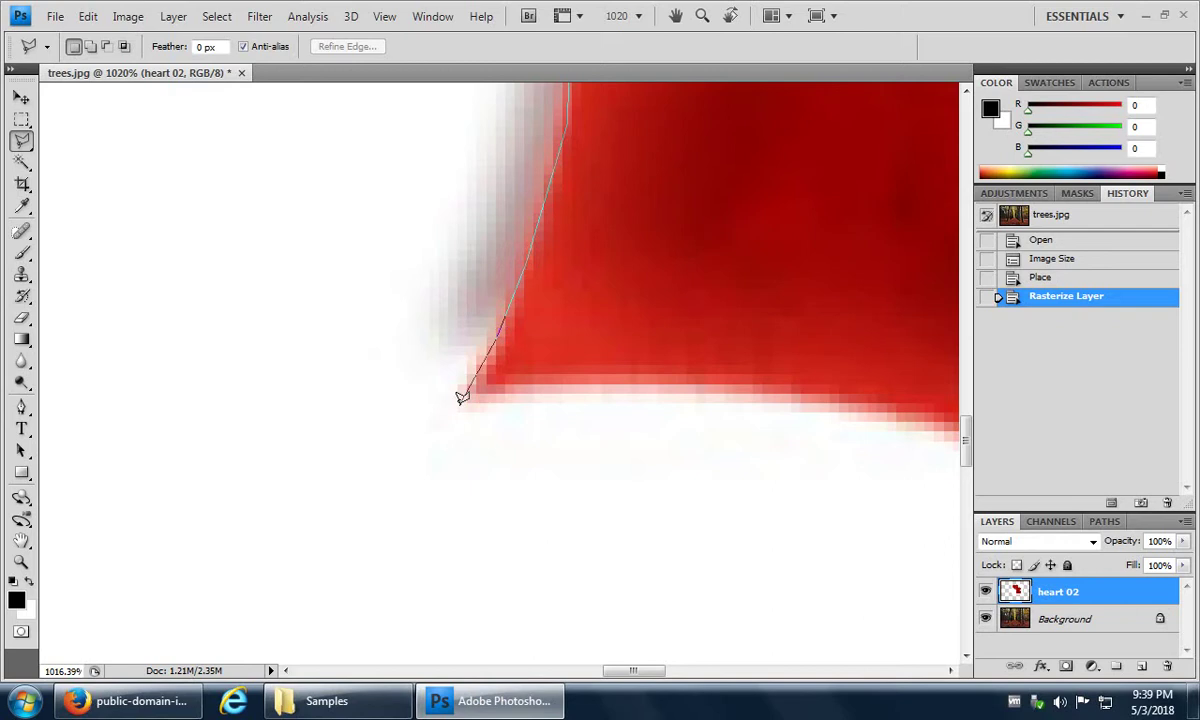
click(537, 380)
click(690, 377)
click(820, 394)
click(910, 420)
Step: Continue around the bottom heart's lower curve and up its right edge
scroll(958, 484, right, 5)
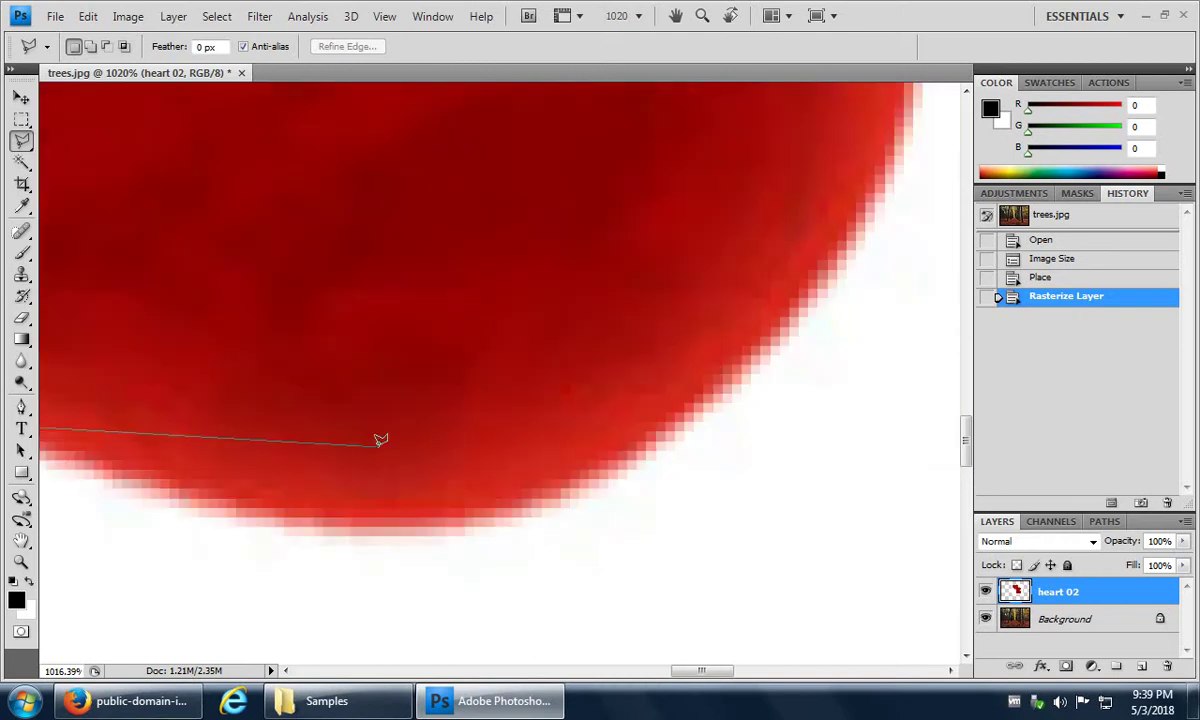
click(289, 523)
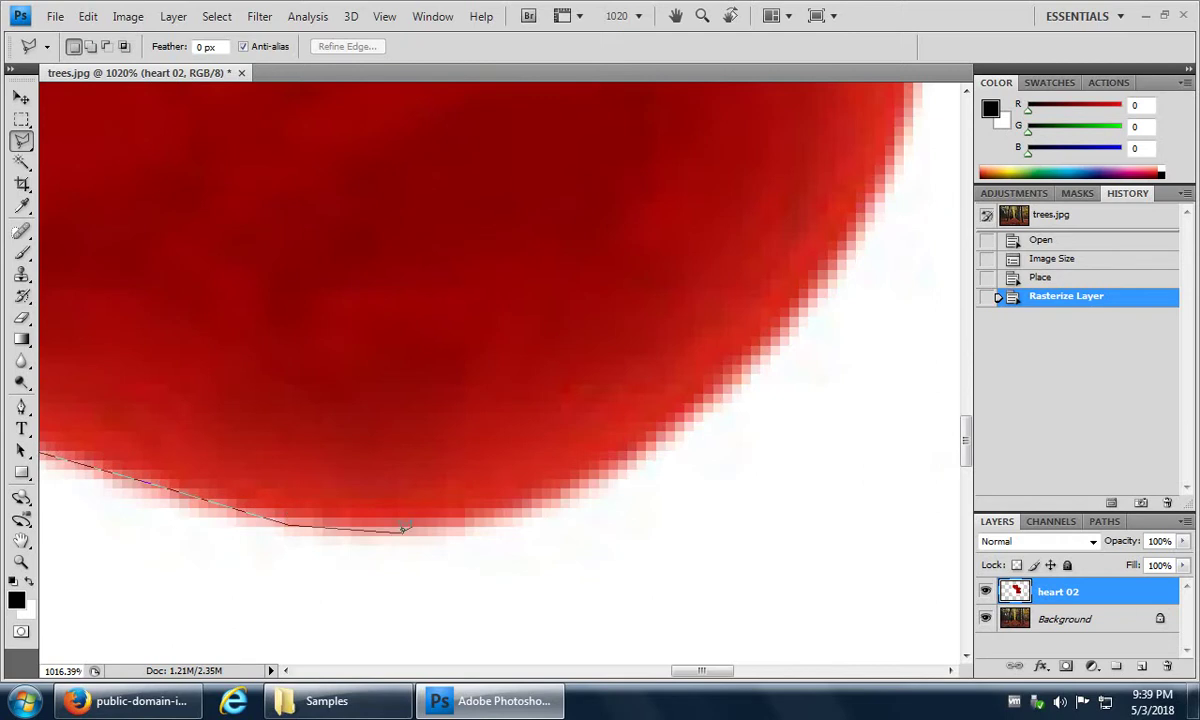
click(404, 531)
click(585, 493)
click(724, 397)
click(792, 320)
click(822, 282)
click(875, 195)
click(893, 160)
click(906, 115)
click(909, 85)
Step: Trace further up the right edge and across the top of the bottom heart's lobe
scroll(909, 85, up, 4)
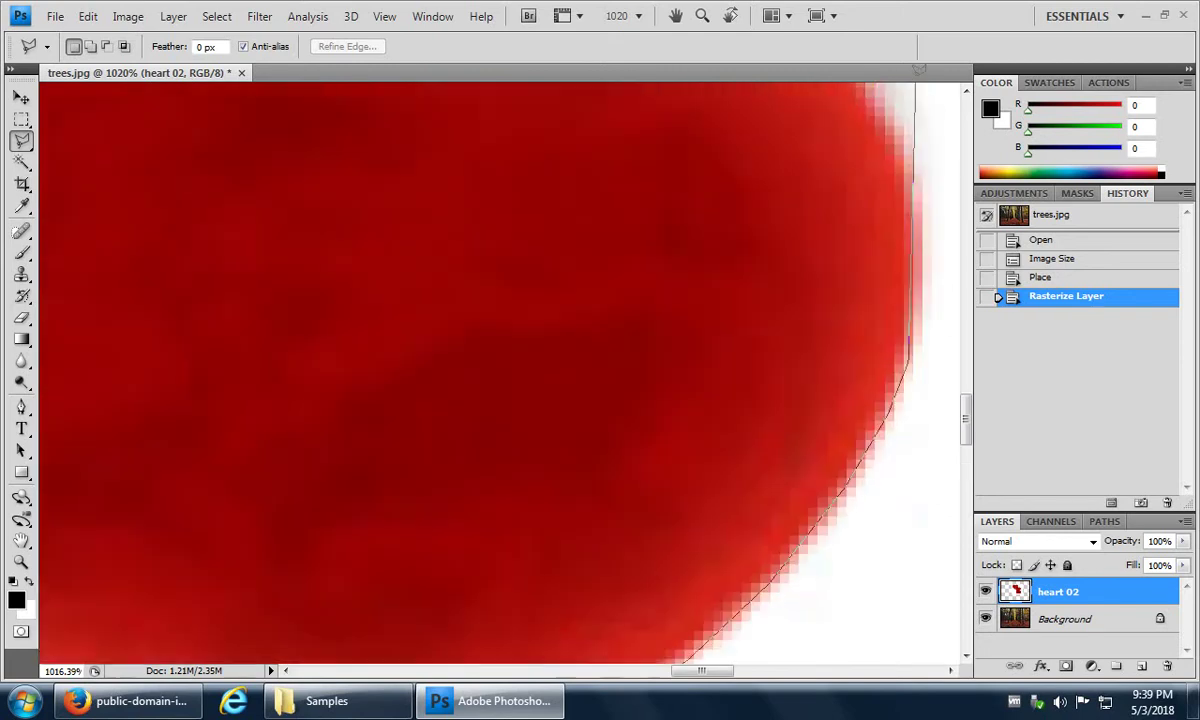
click(908, 196)
click(872, 122)
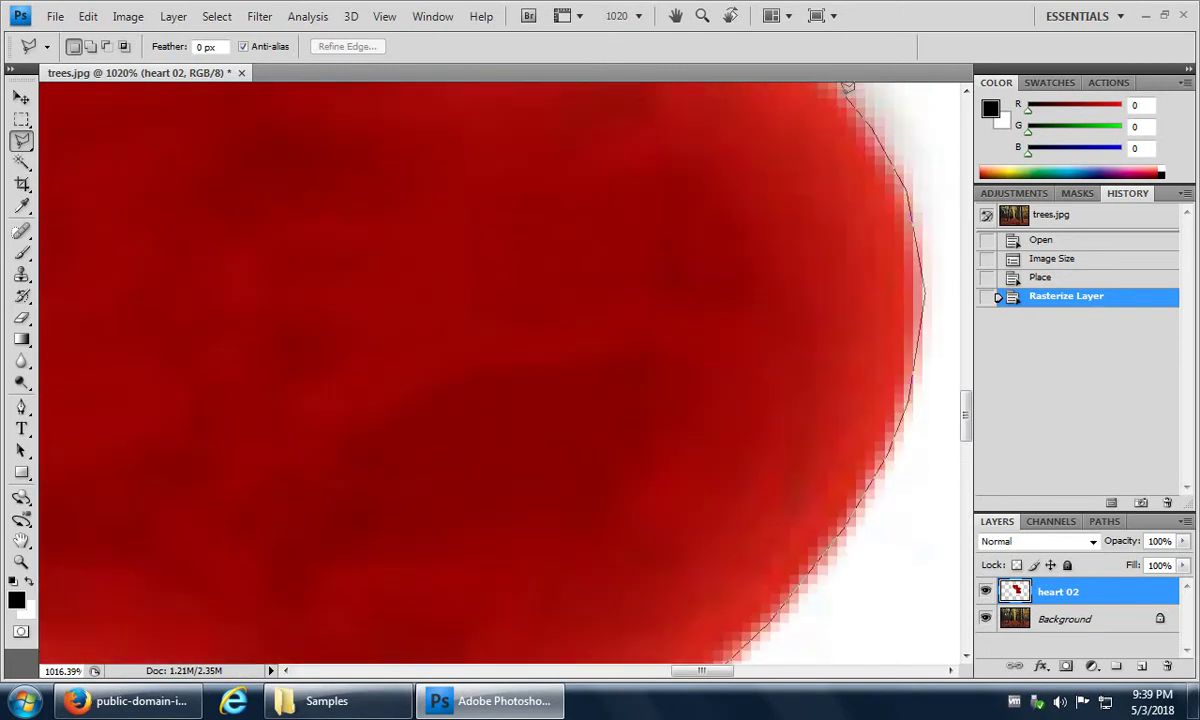
scroll(919, 469, up, 10)
scroll(897, 603, down, 12)
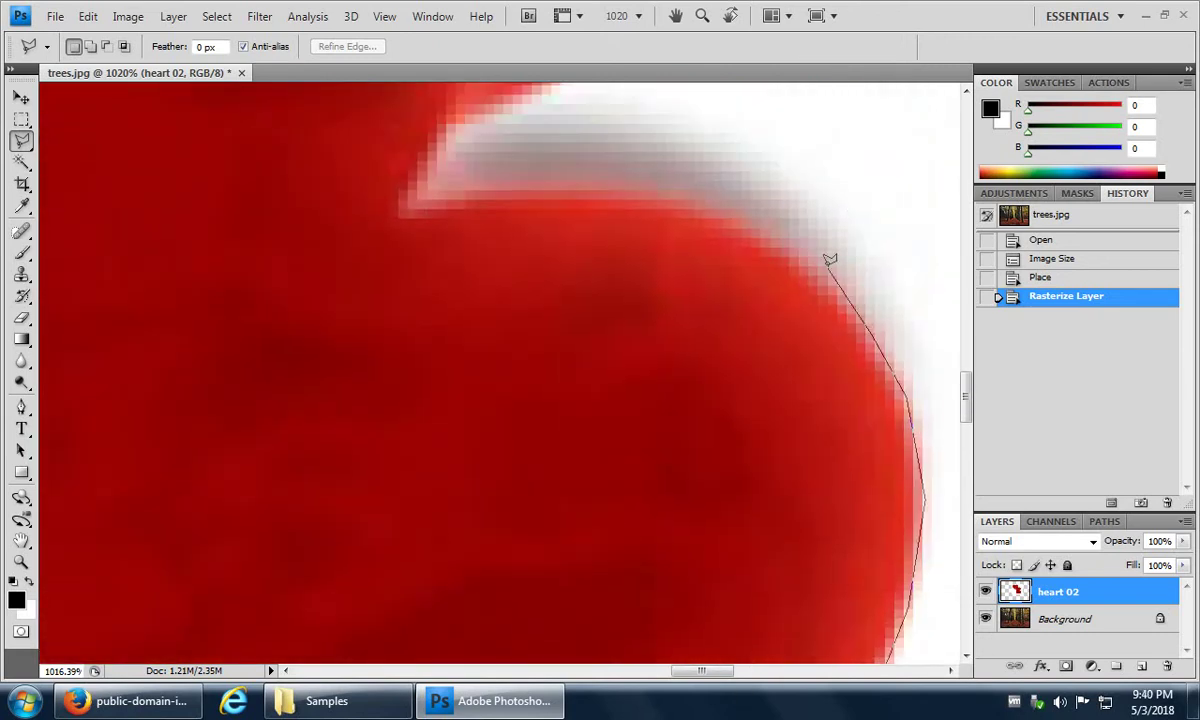
click(819, 265)
click(745, 214)
click(648, 187)
click(480, 188)
Step: Turn where the hearts meet and trace up the middle heart's right edge
click(406, 204)
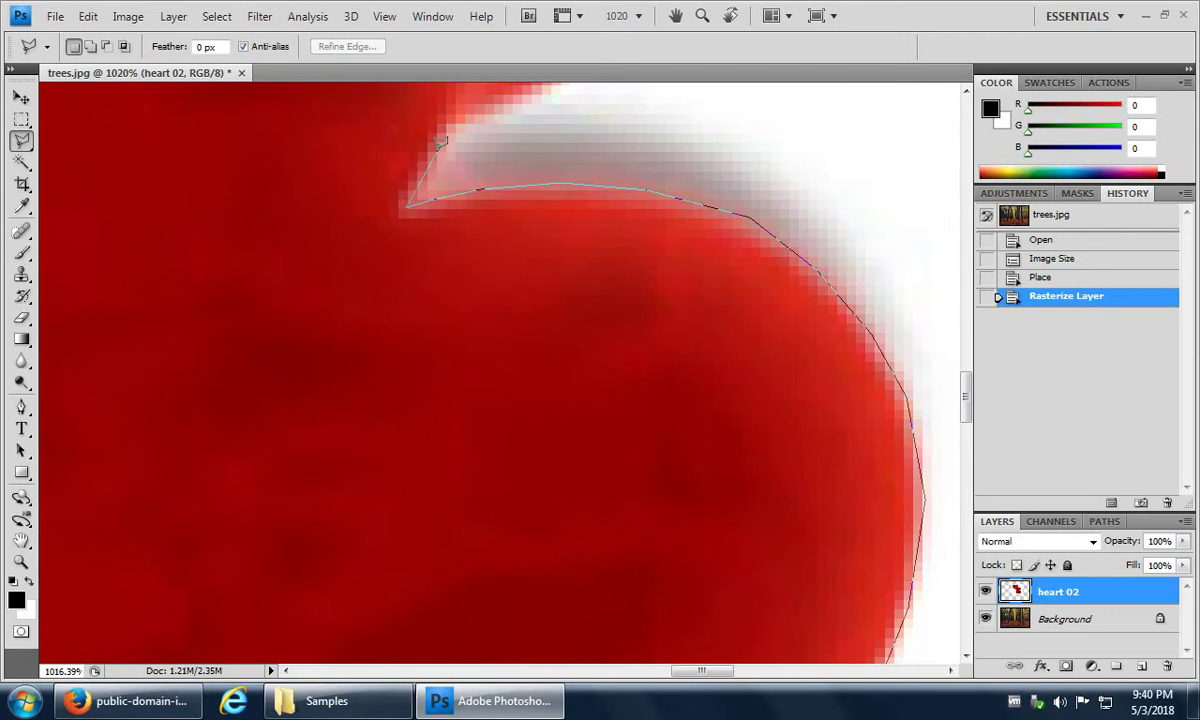
click(440, 147)
click(464, 125)
click(520, 107)
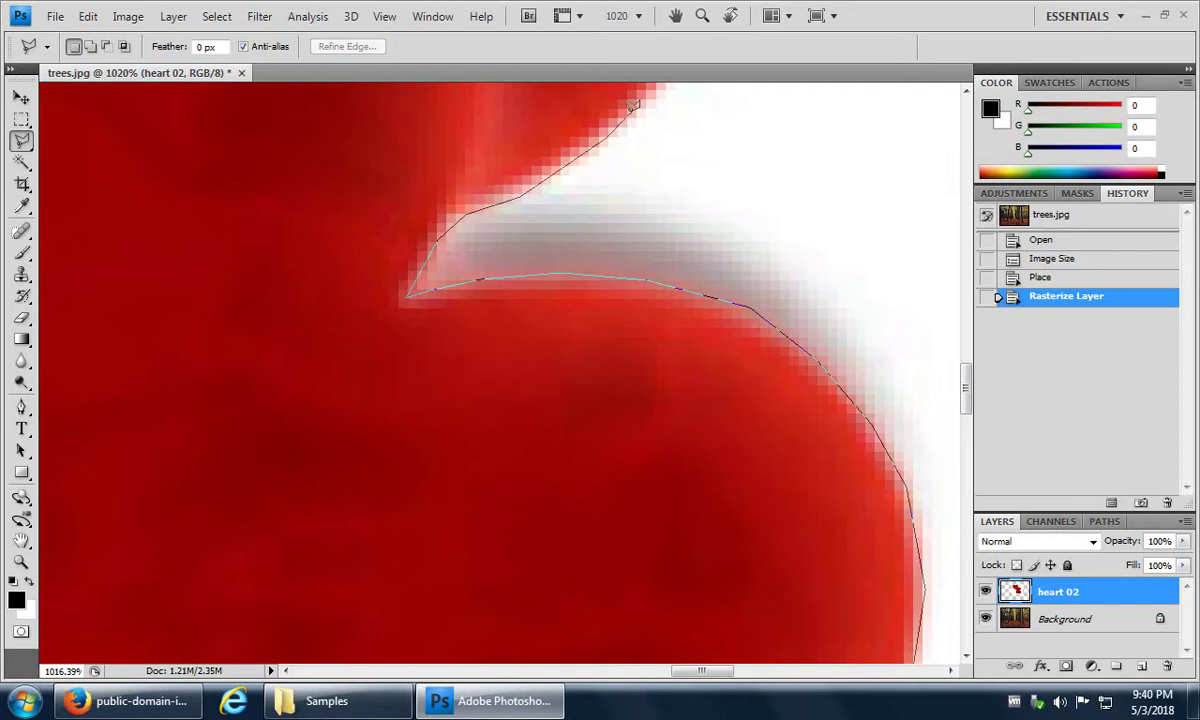
click(655, 235)
click(740, 109)
click(765, 280)
click(790, 200)
click(810, 143)
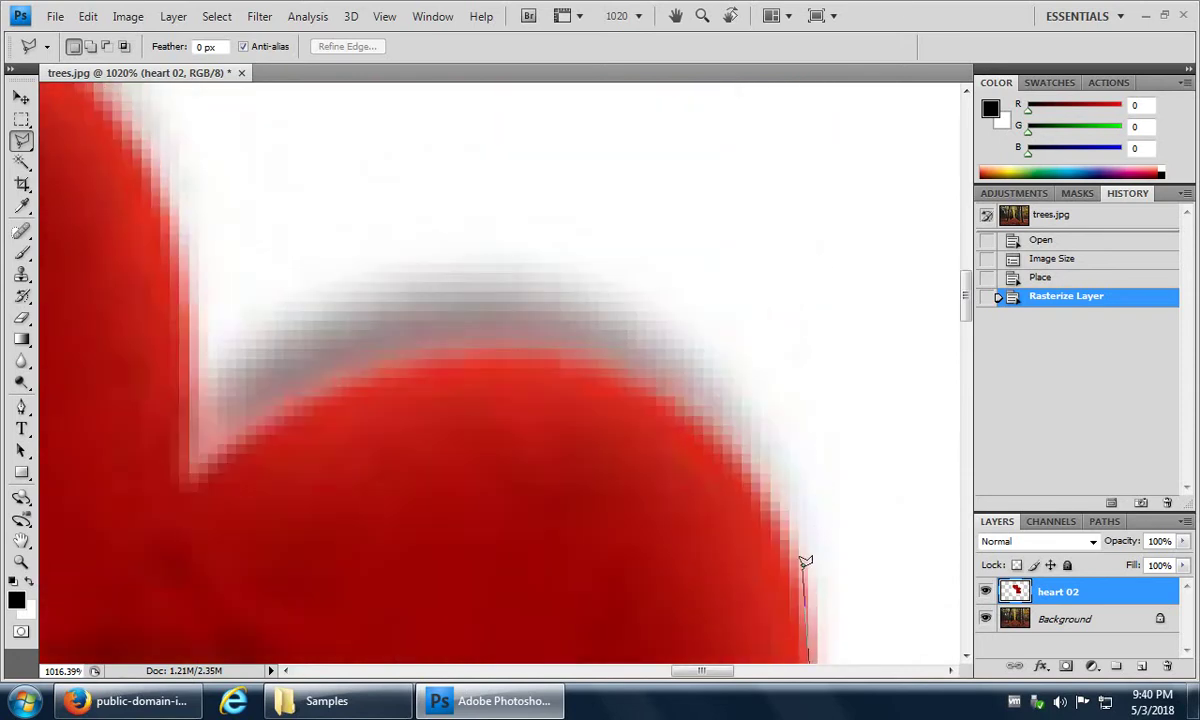
Step: Carry the outline over the upper-right lobe to where it meets the top heart
click(805, 564)
click(778, 510)
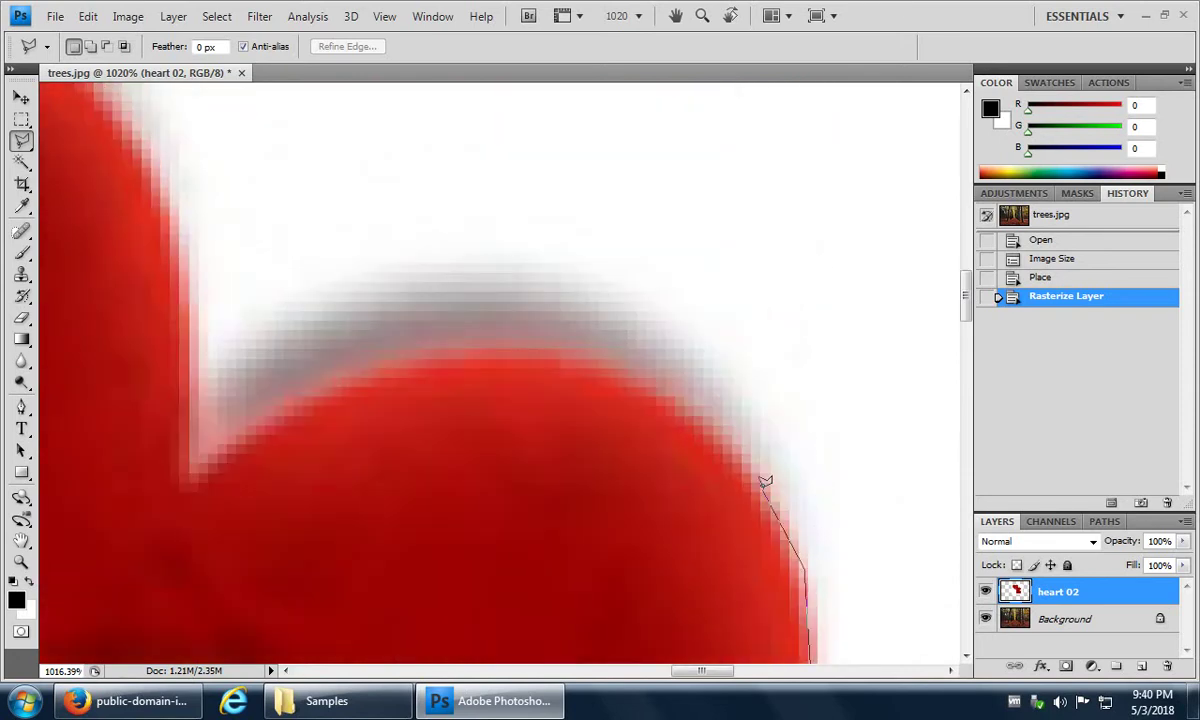
click(711, 420)
click(656, 378)
click(613, 356)
click(593, 355)
click(438, 350)
click(191, 469)
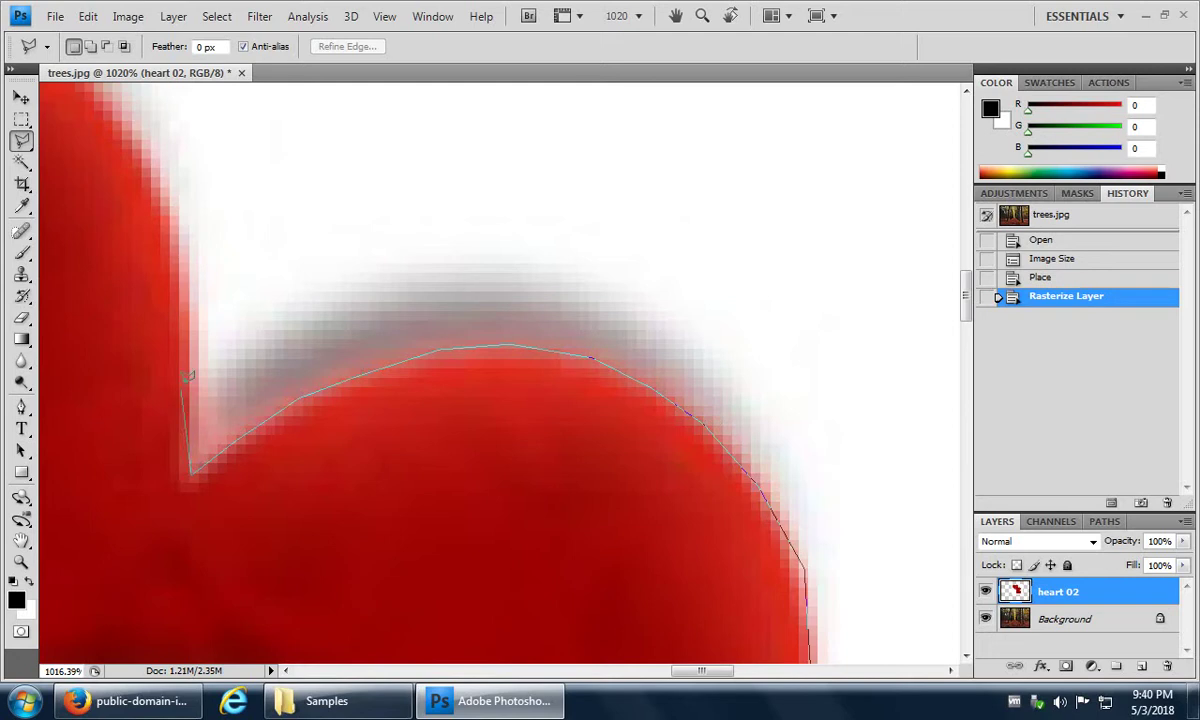
Step: Trace up the top-left heart's right side and lobe, closing the lasso at the notch
click(186, 294)
click(170, 206)
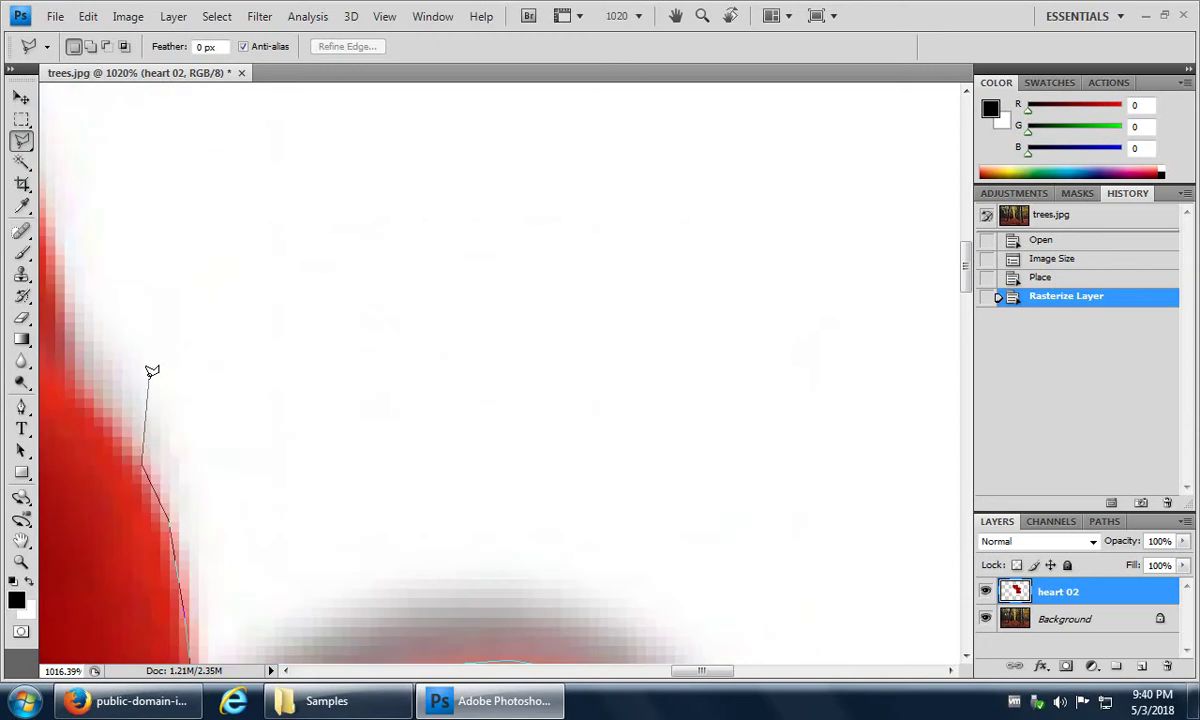
click(104, 398)
click(236, 292)
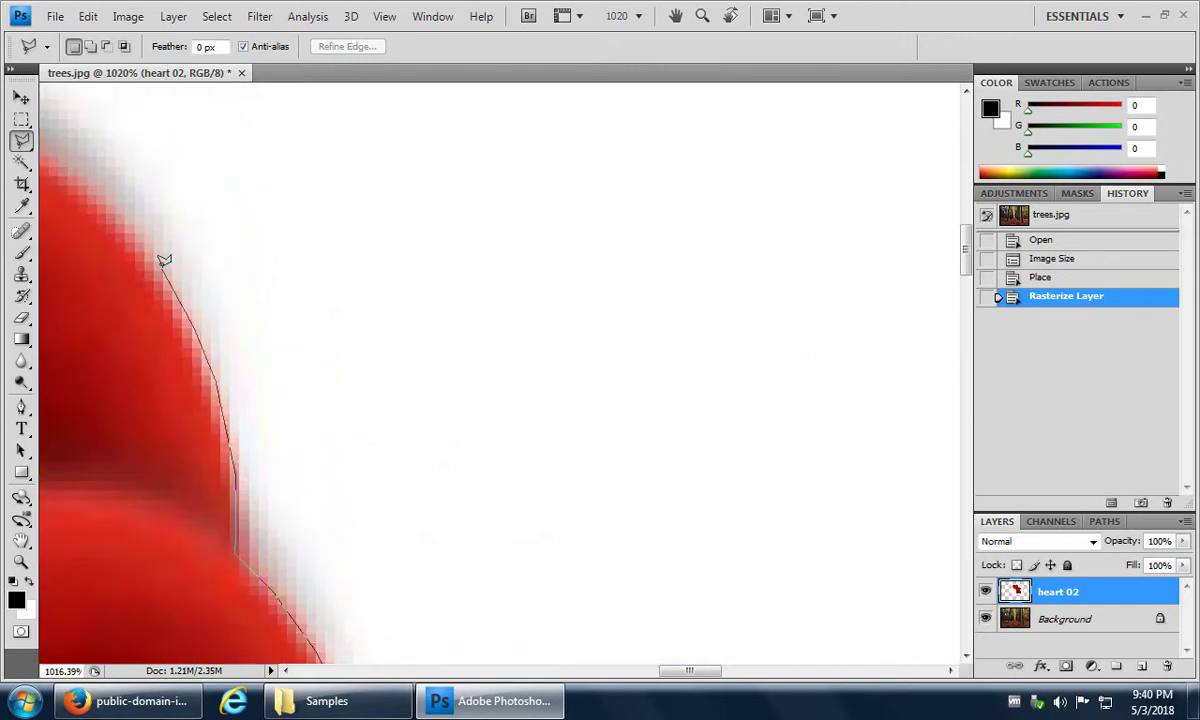
click(158, 260)
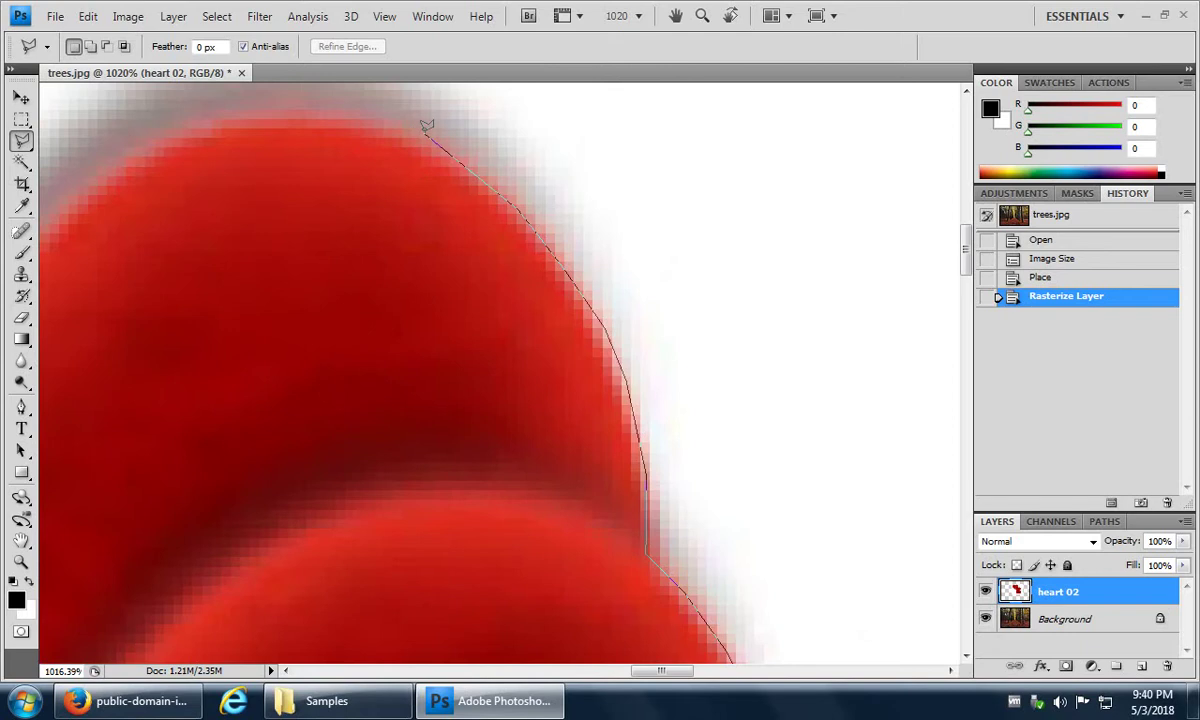
click(403, 127)
click(336, 115)
click(258, 114)
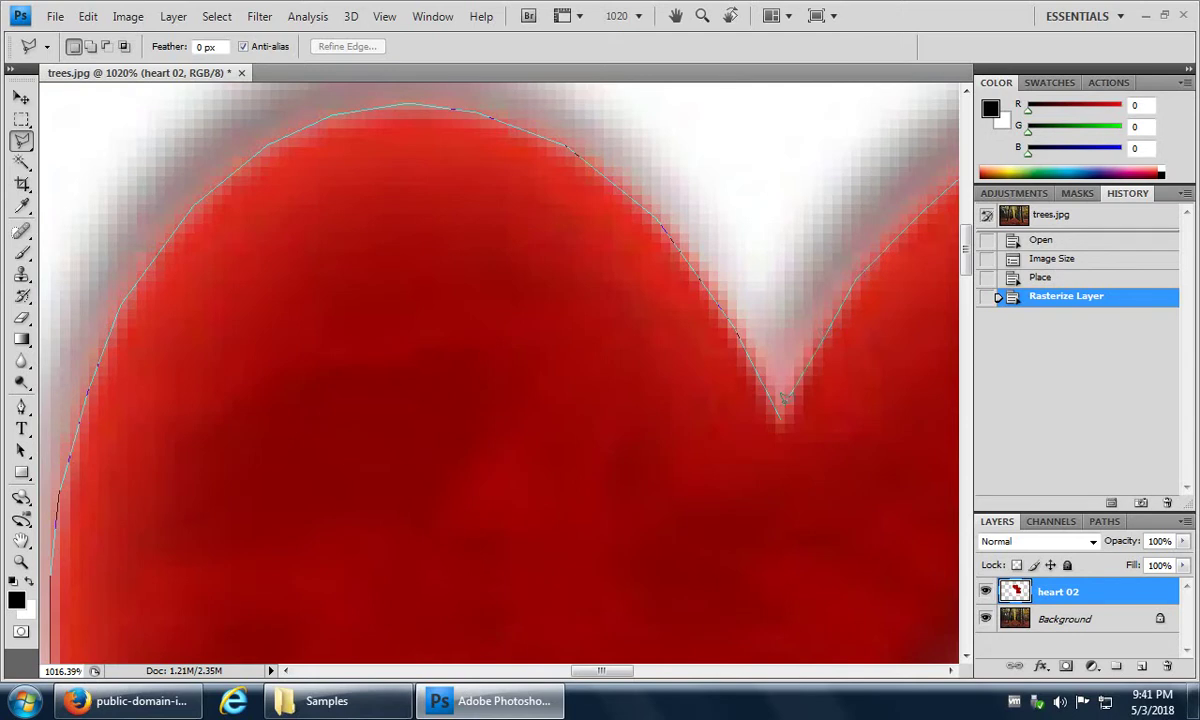
click(783, 412)
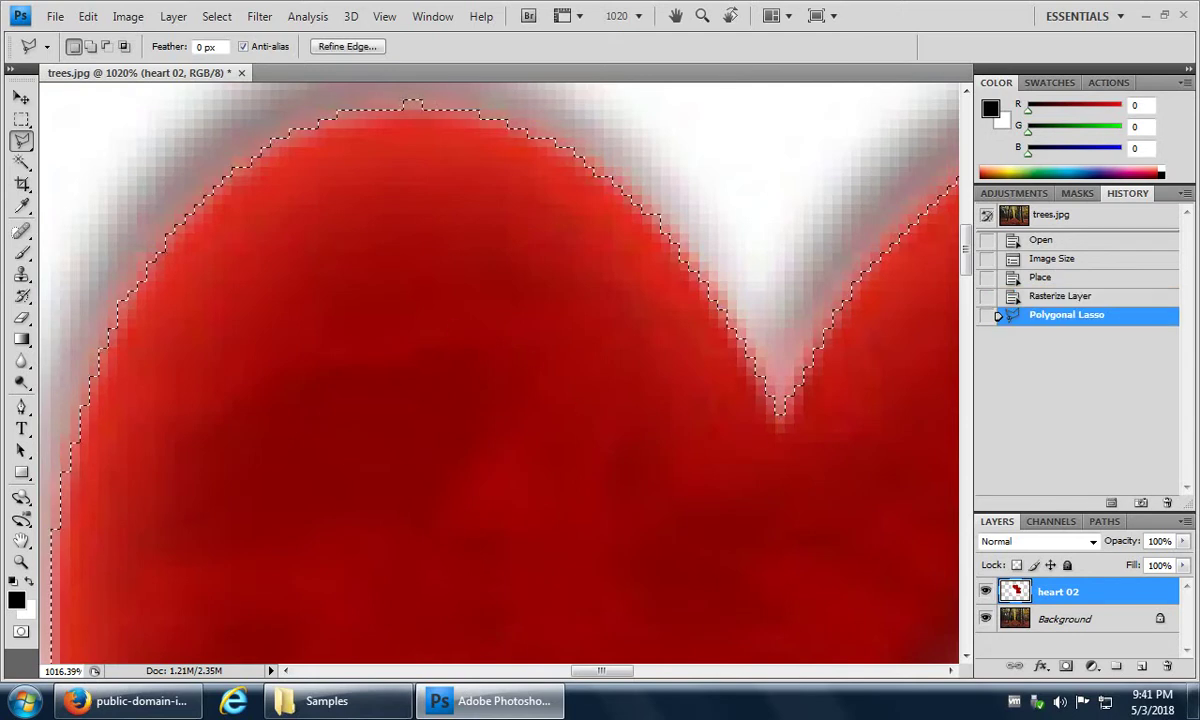
Step: Fit the whole image on screen and invert the selection so the white surround is selected
click(394, 15)
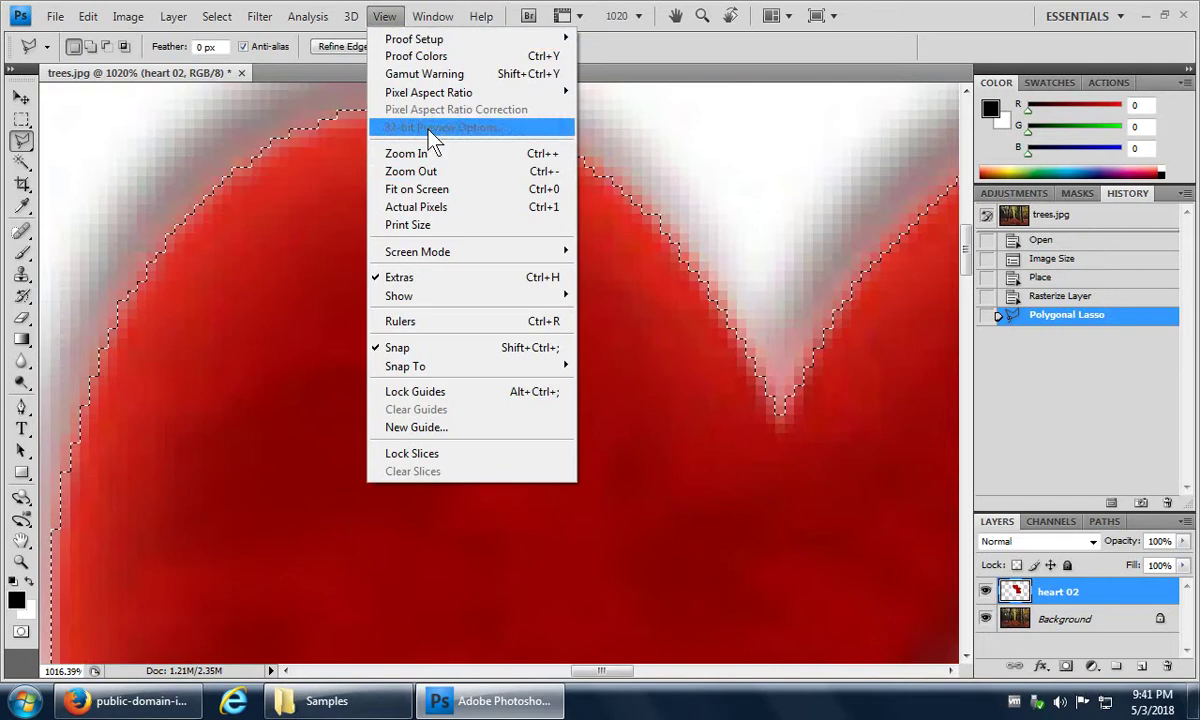
click(425, 199)
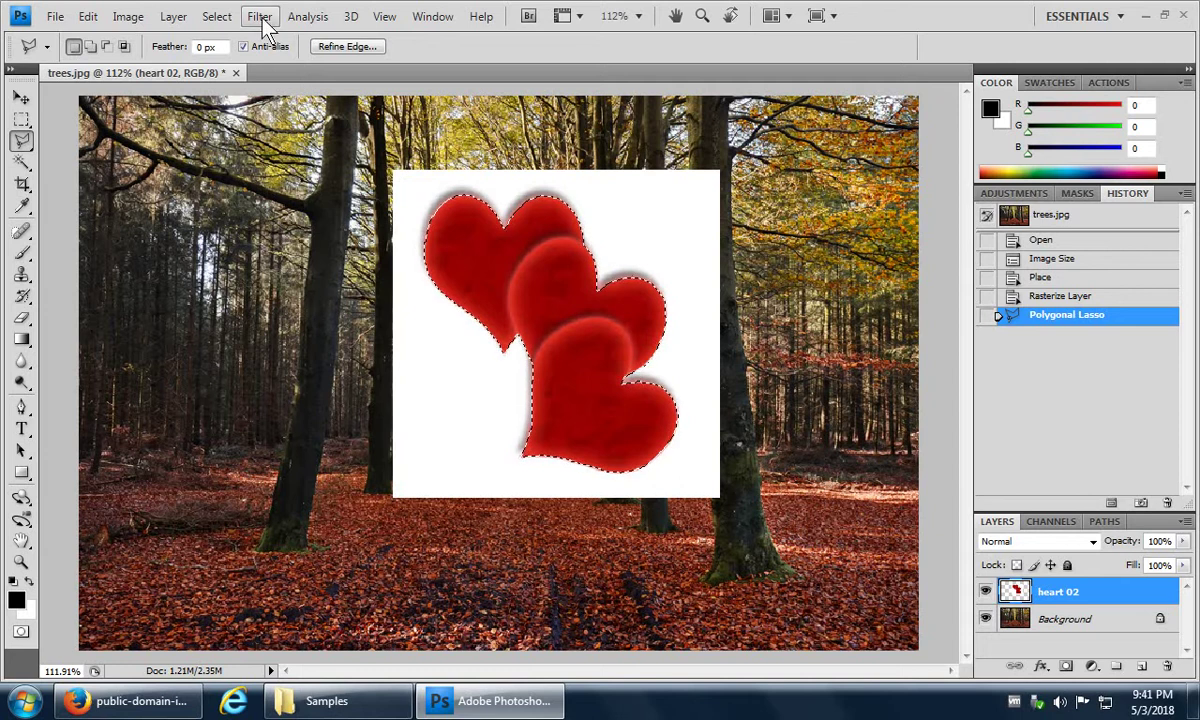
click(216, 18)
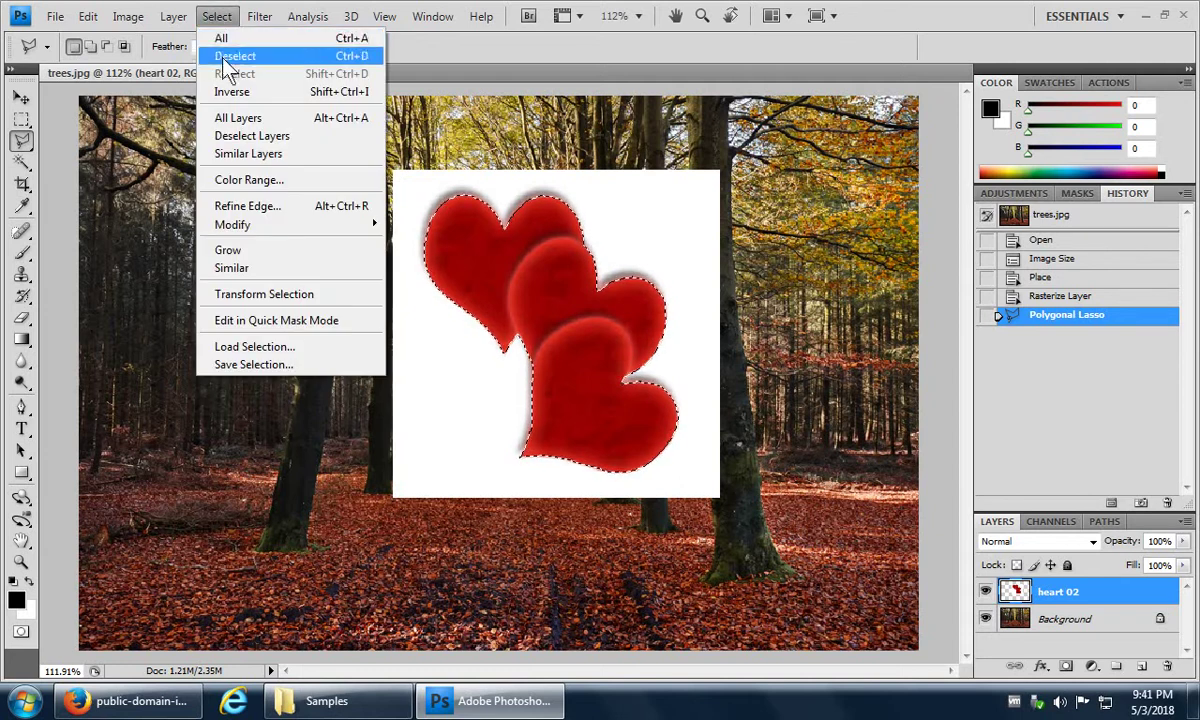
click(232, 92)
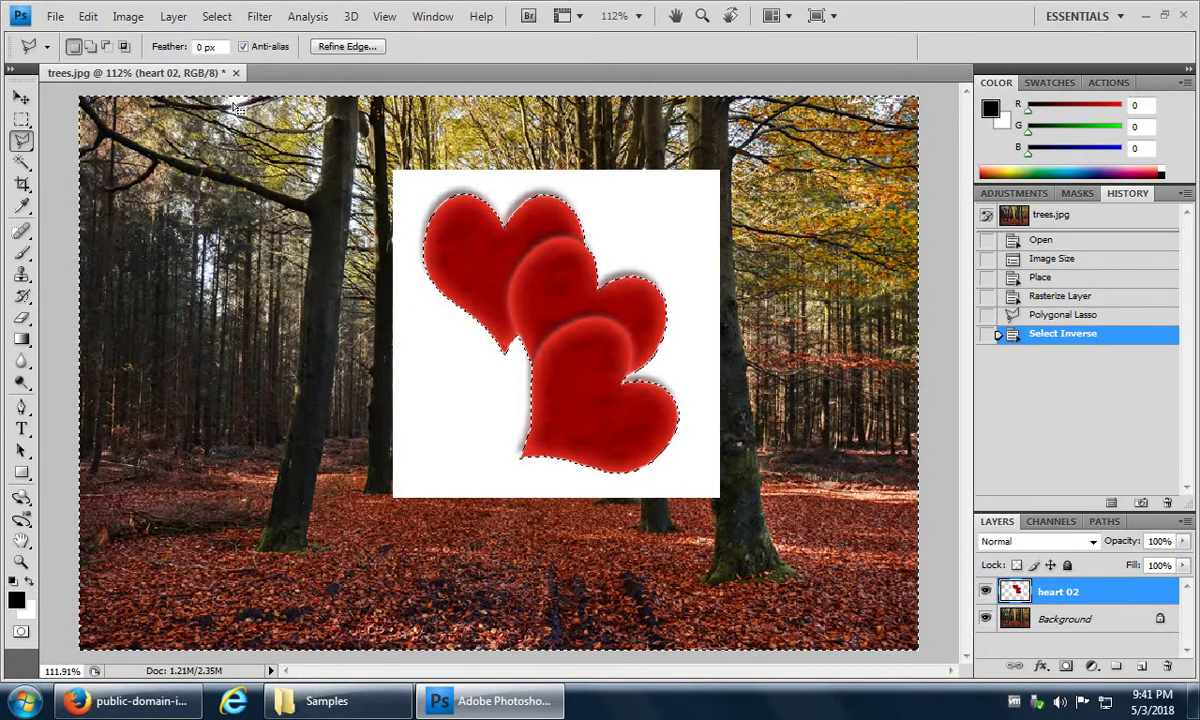
Step: Cut the selected white surround, then revert the history to the Rasterize Layer state
click(88, 16)
click(112, 126)
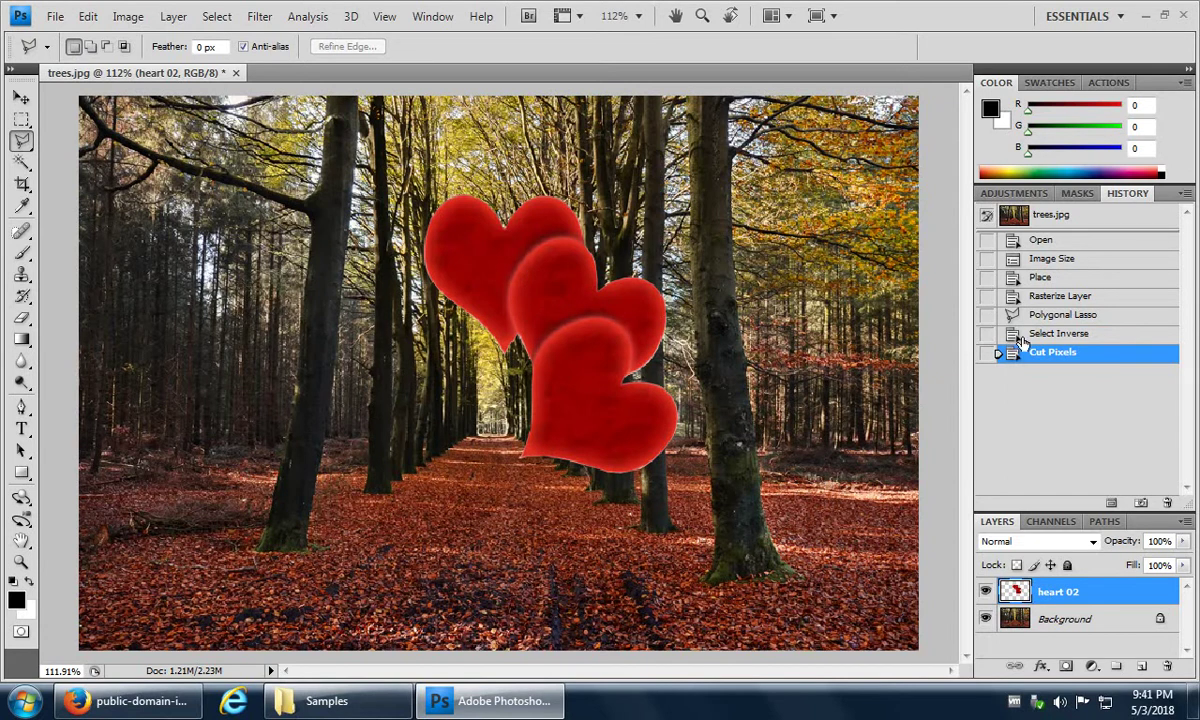
click(1063, 297)
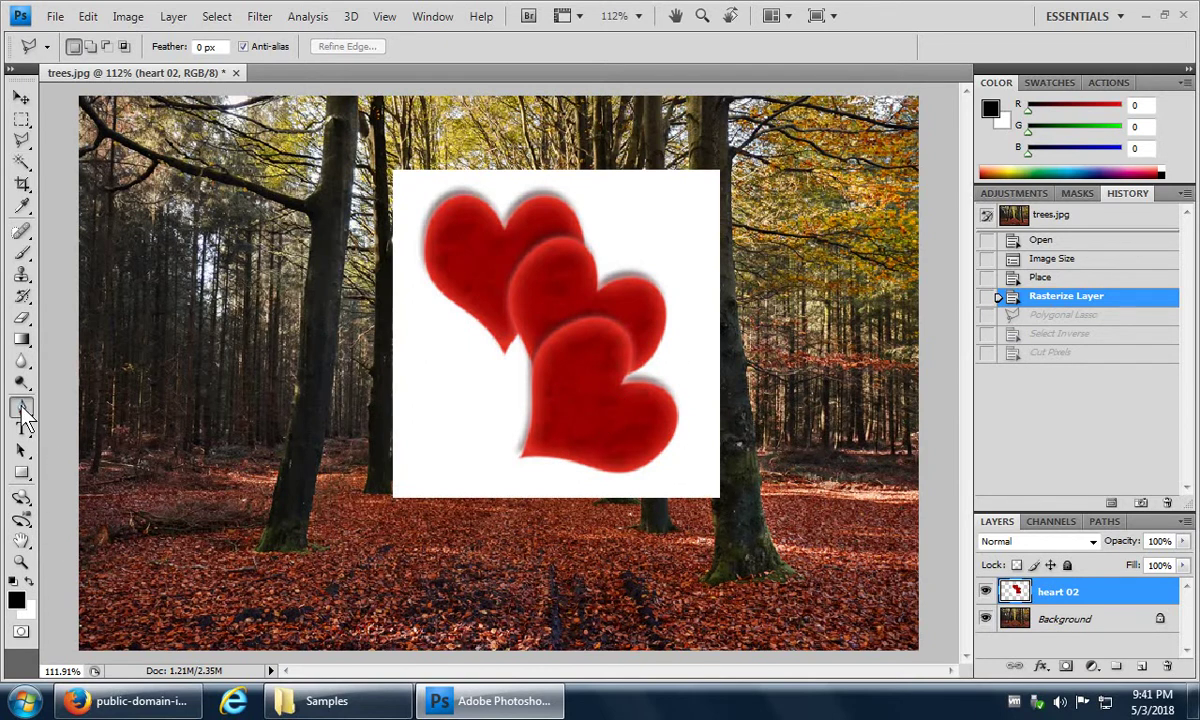
Step: Zoom in on the lowest heart with a Zoom marquee and return to the Pen tool
click(22, 408)
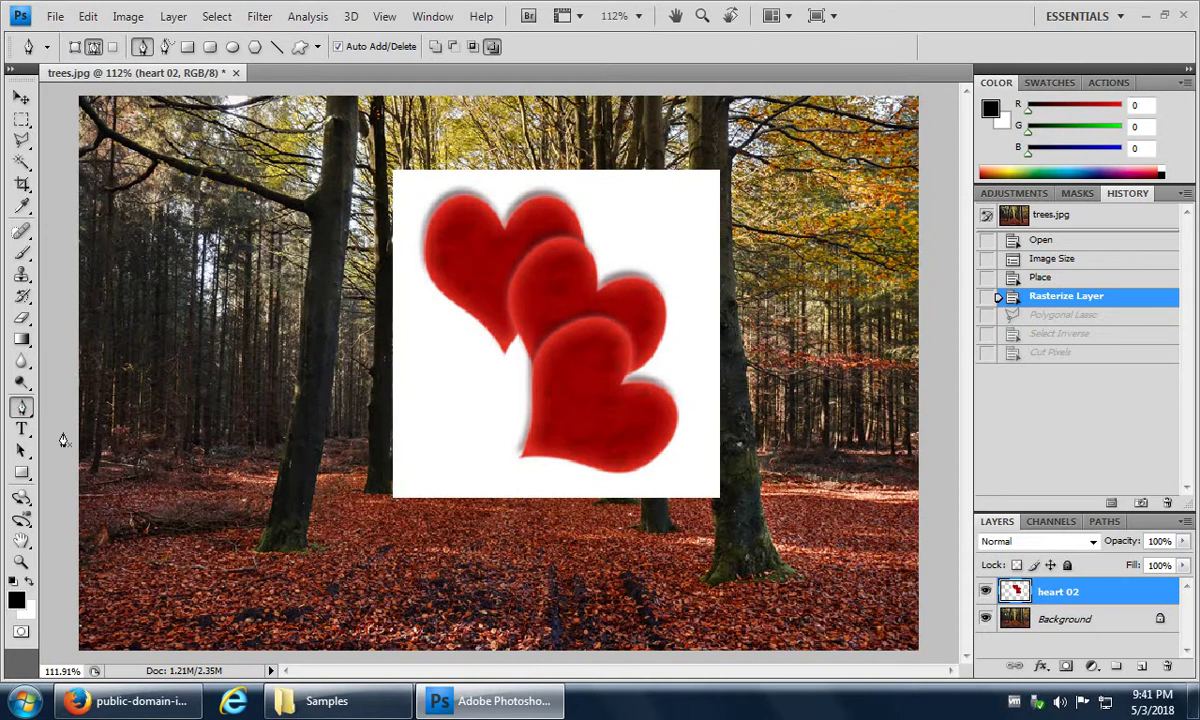
click(22, 562)
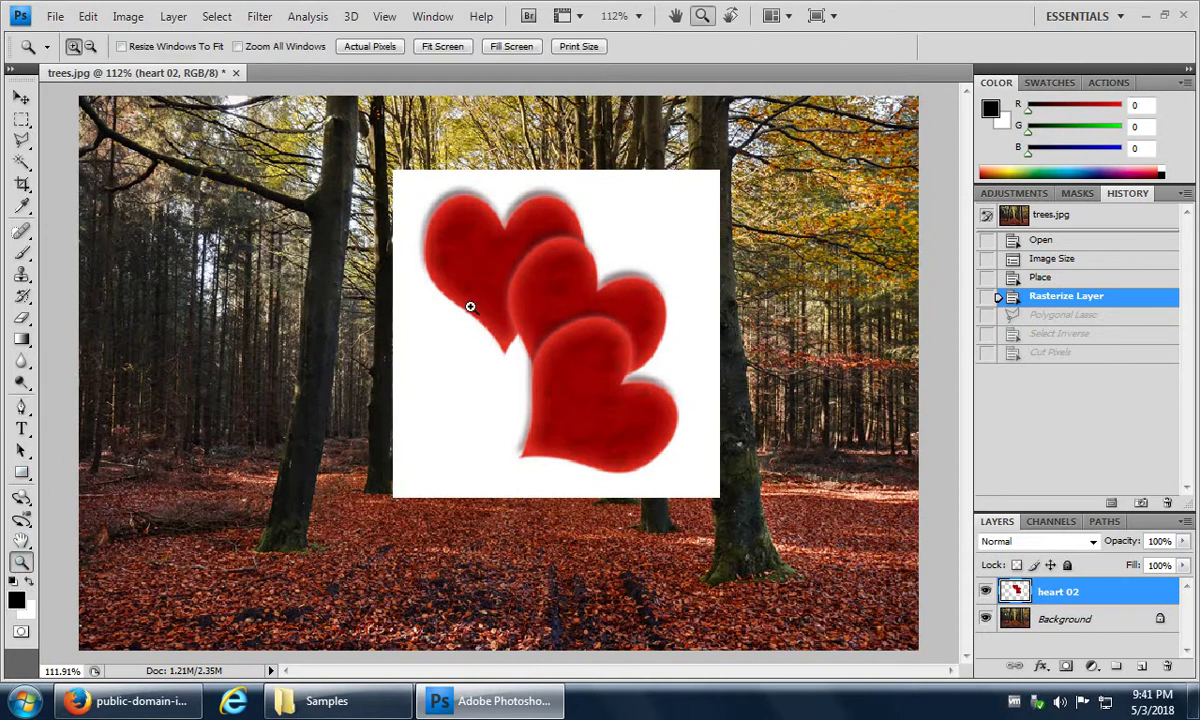
drag(452, 300, 706, 503)
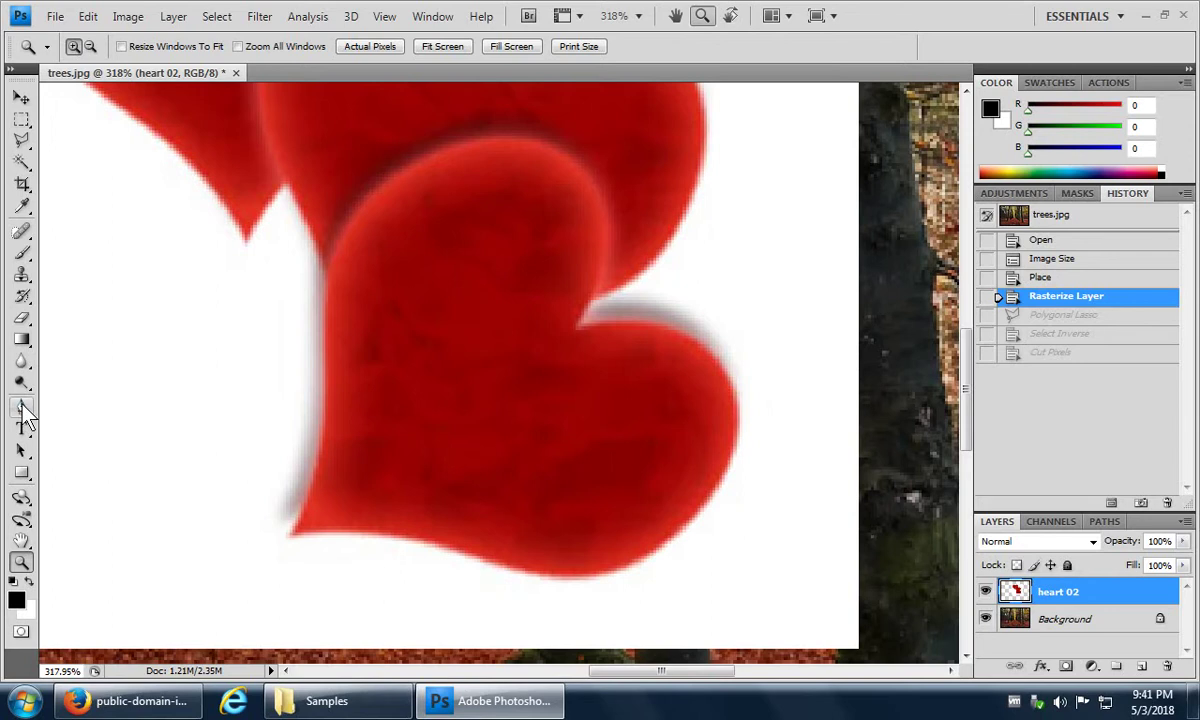
click(22, 408)
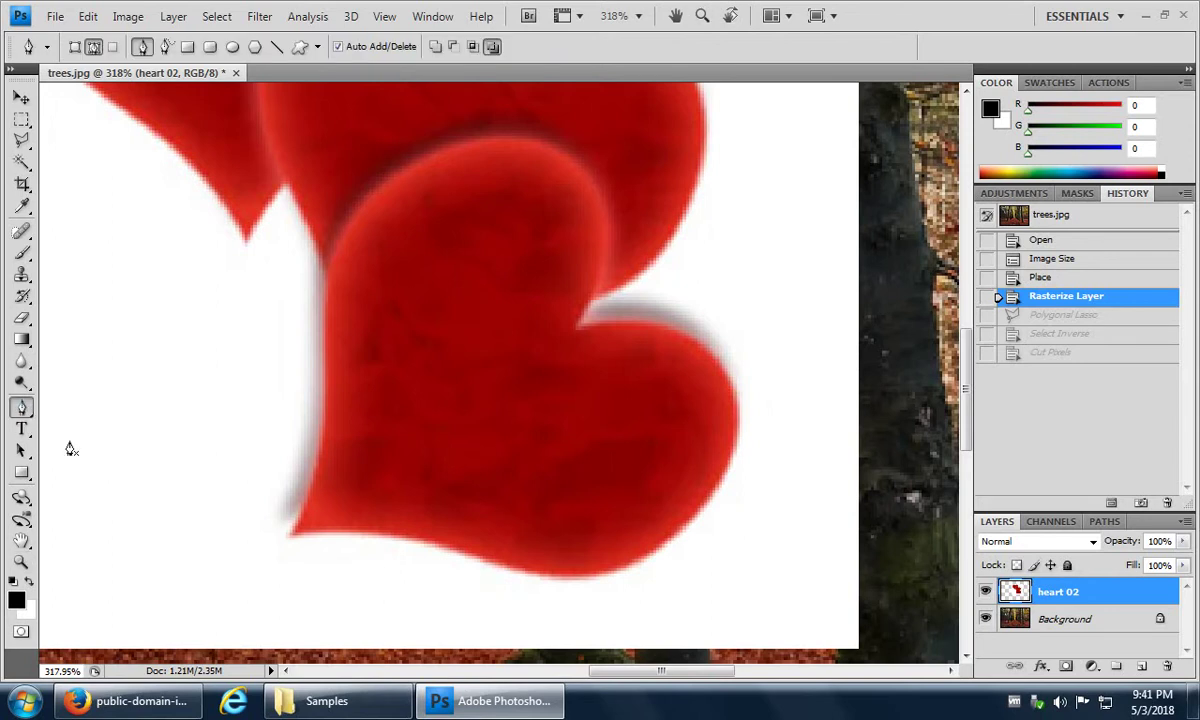
Step: Start a Pen path at the heart's bottom tip and place anchors up its left edge
click(292, 533)
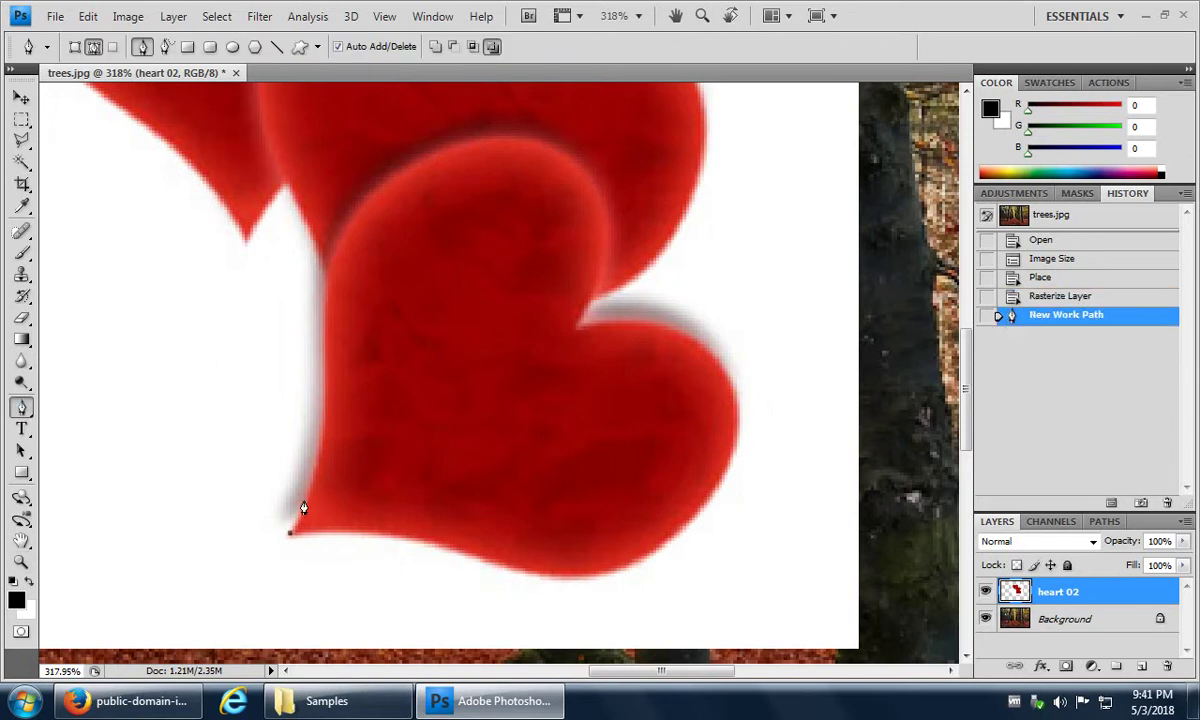
click(305, 494)
click(316, 468)
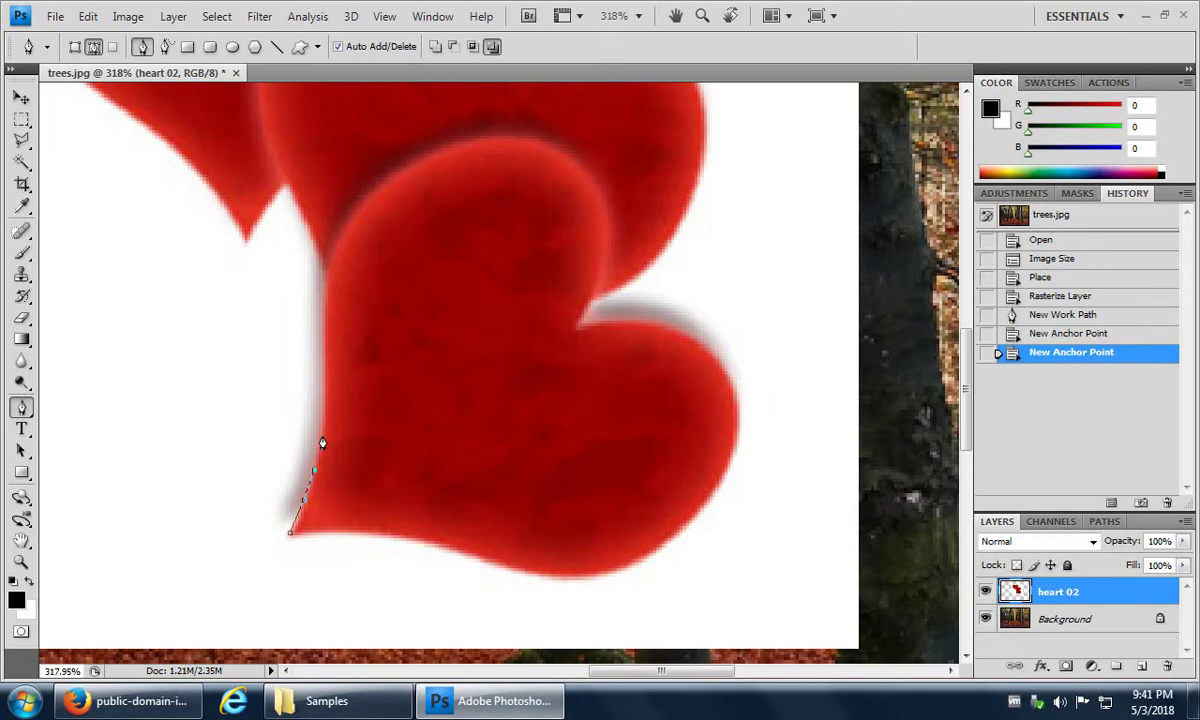
click(319, 420)
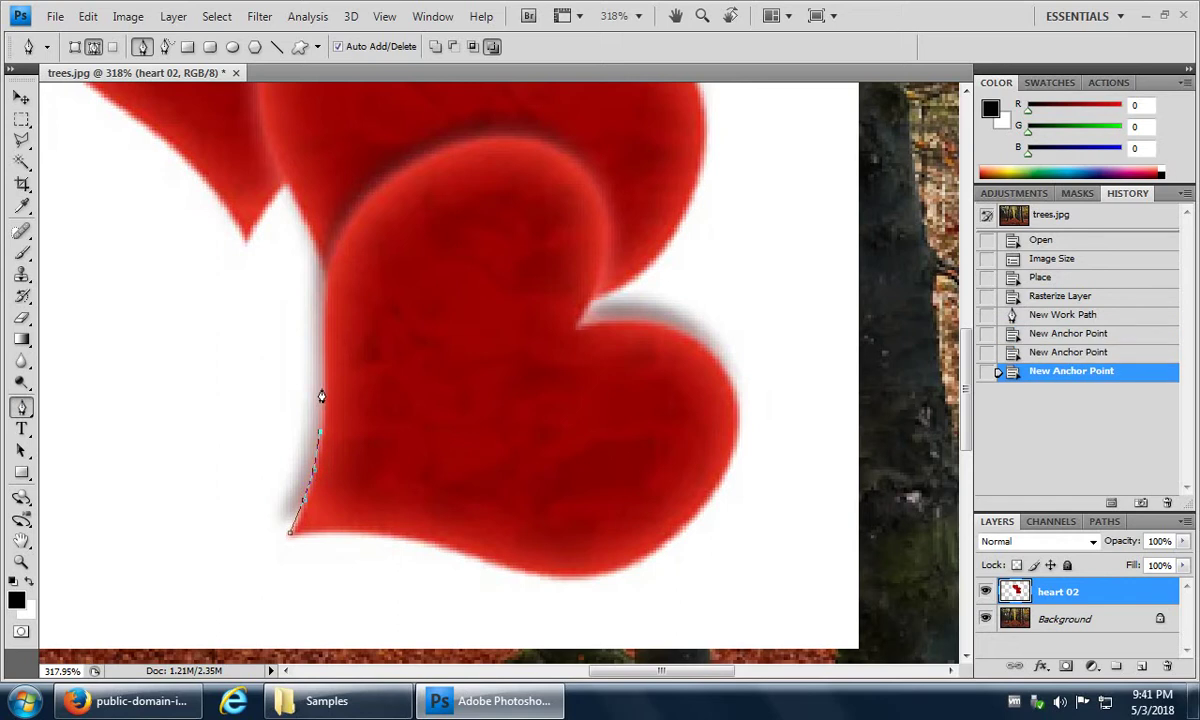
click(322, 387)
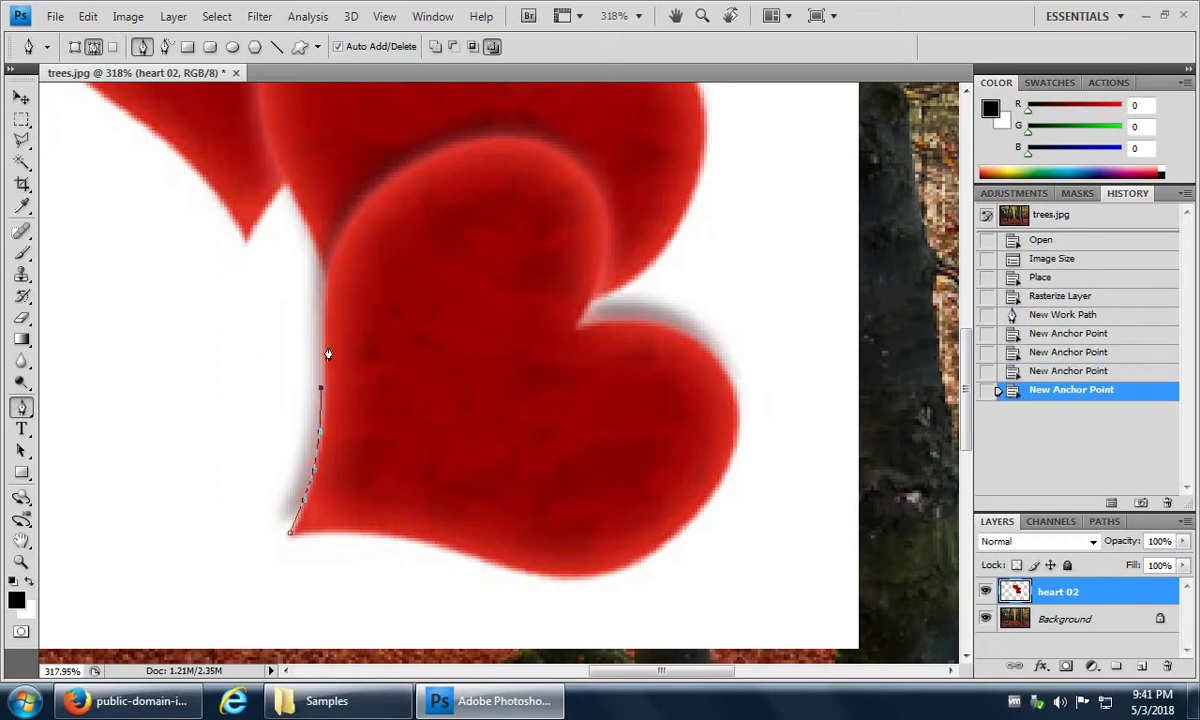
click(321, 353)
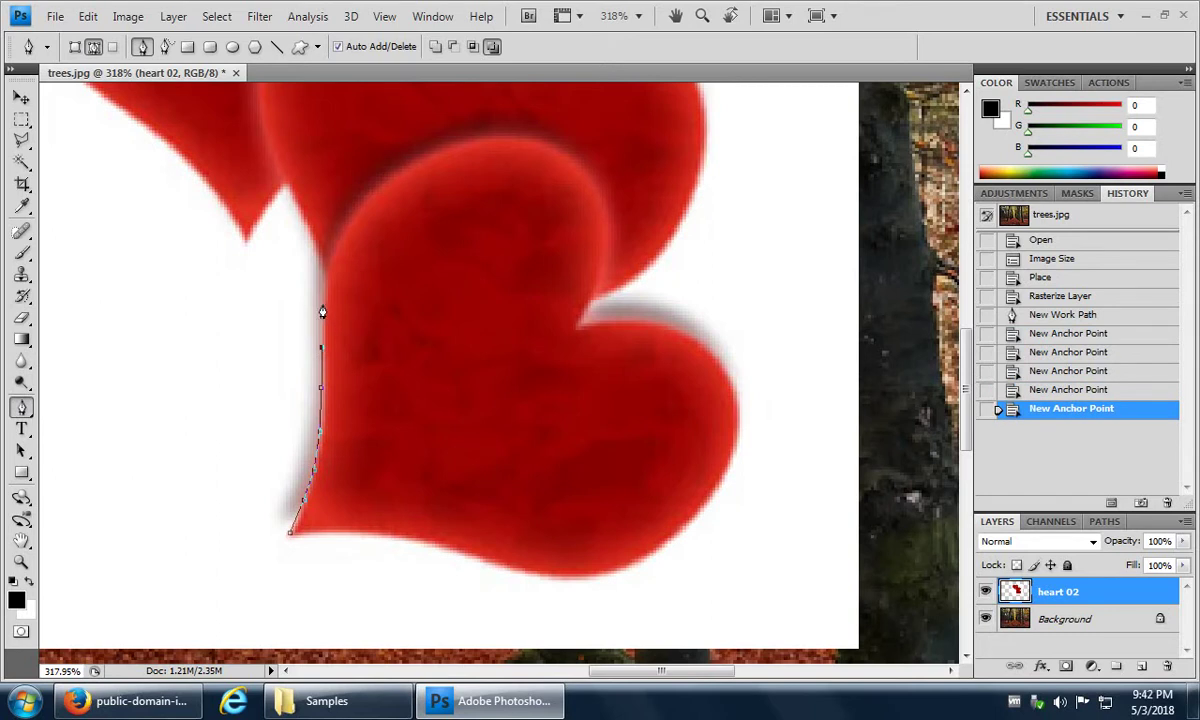
click(321, 305)
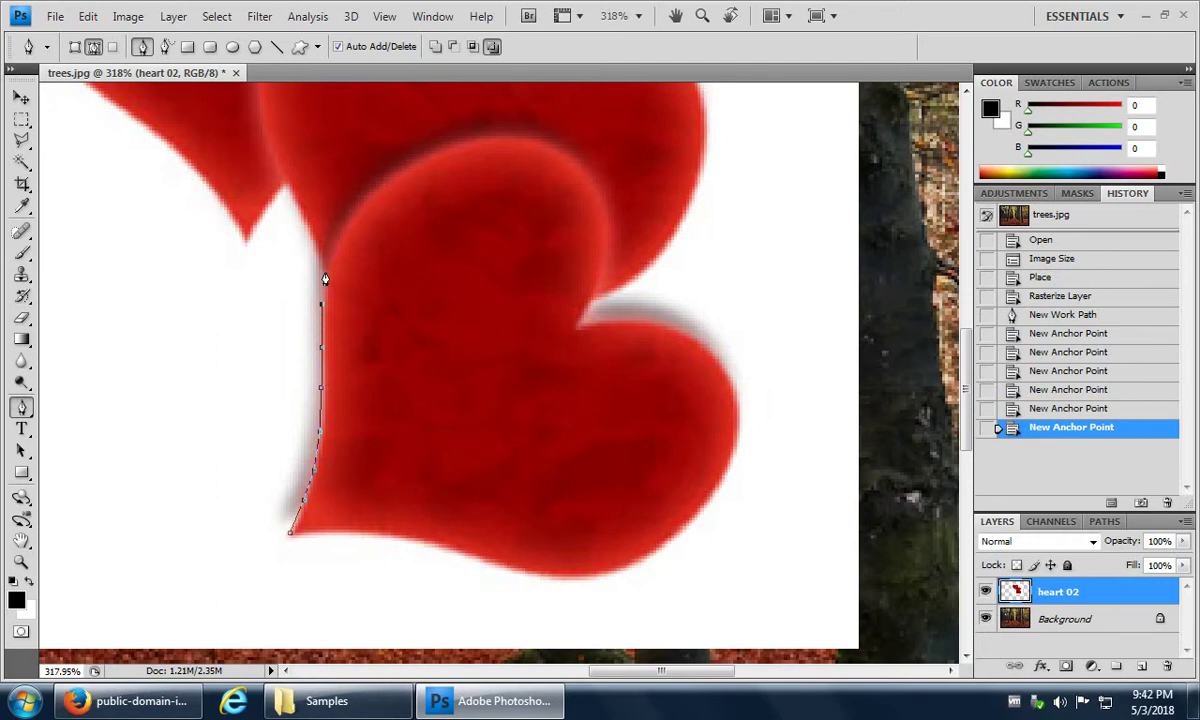
click(329, 277)
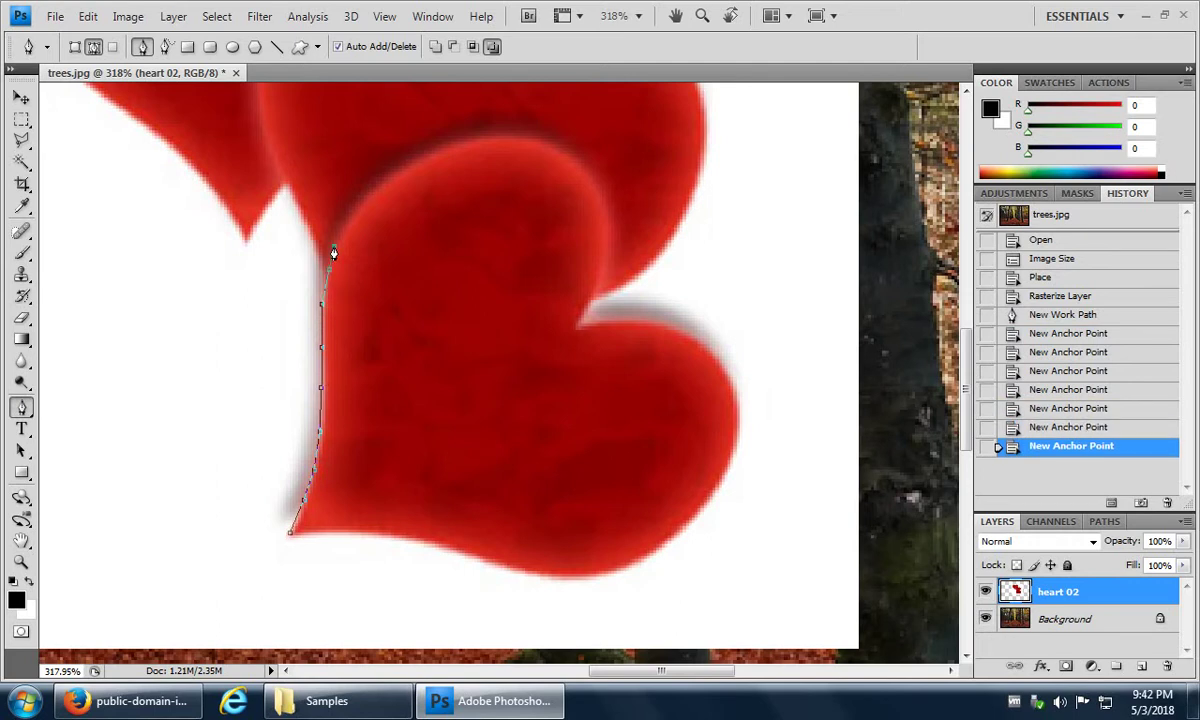
click(333, 253)
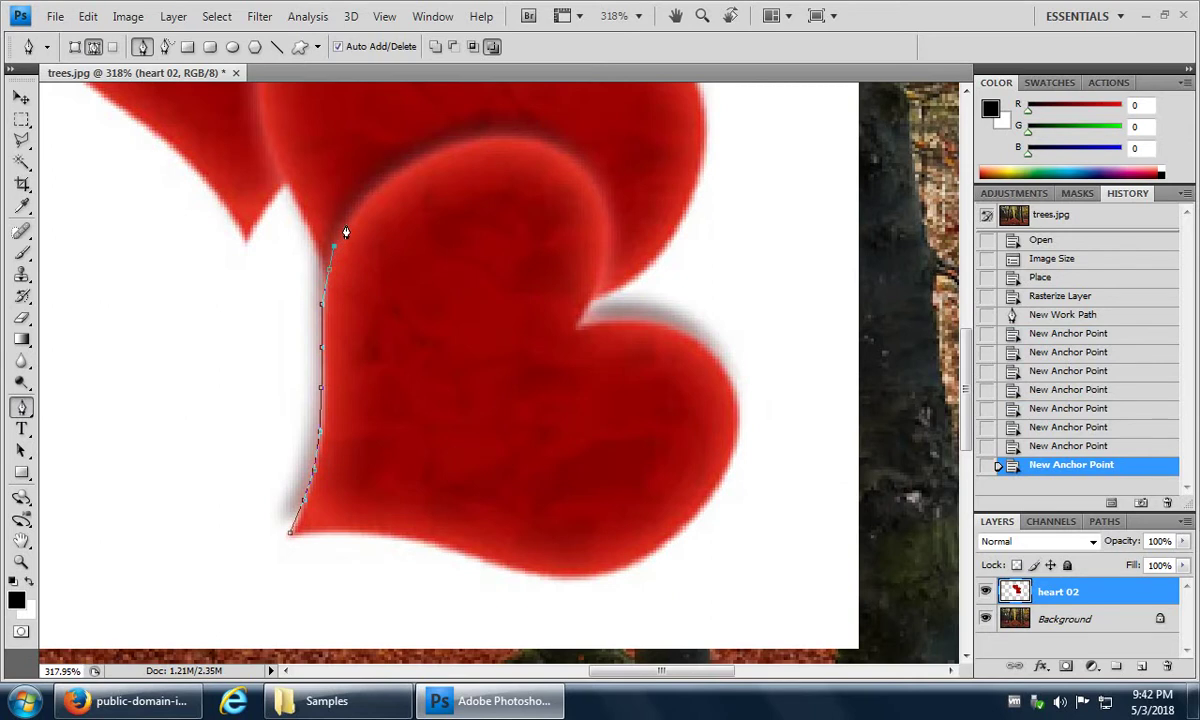
click(345, 225)
Step: Continue the path over the left lobe's curve and down toward the central dip
click(357, 207)
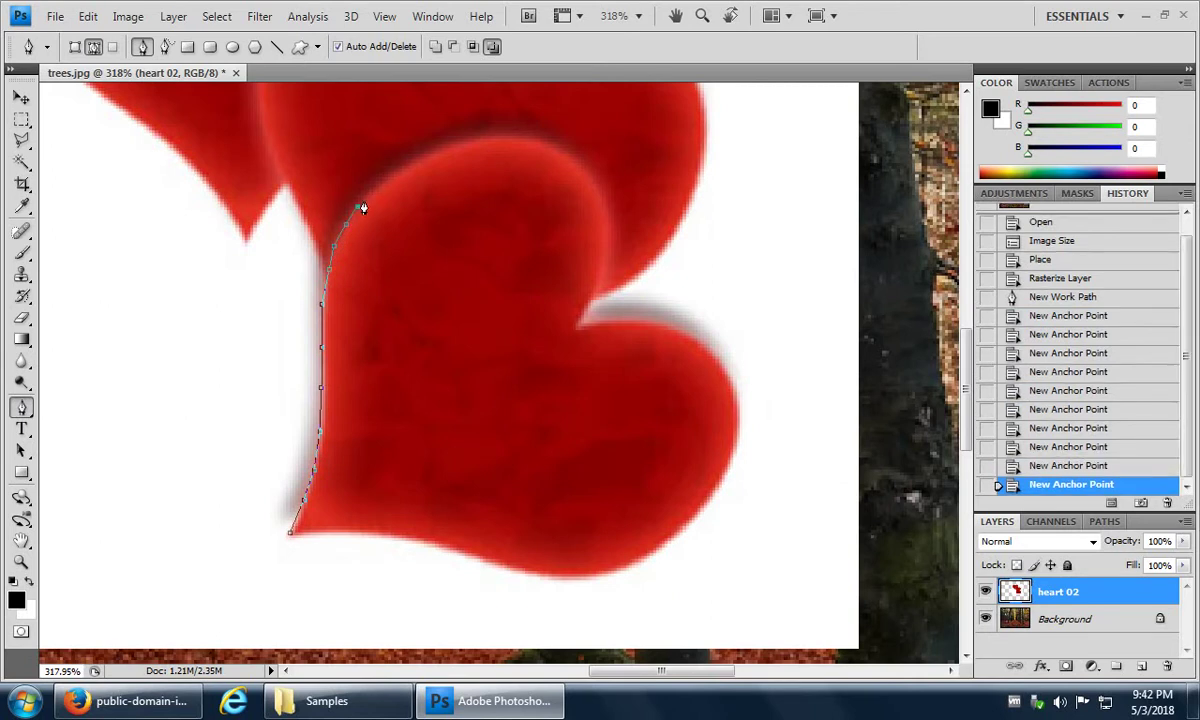
click(376, 187)
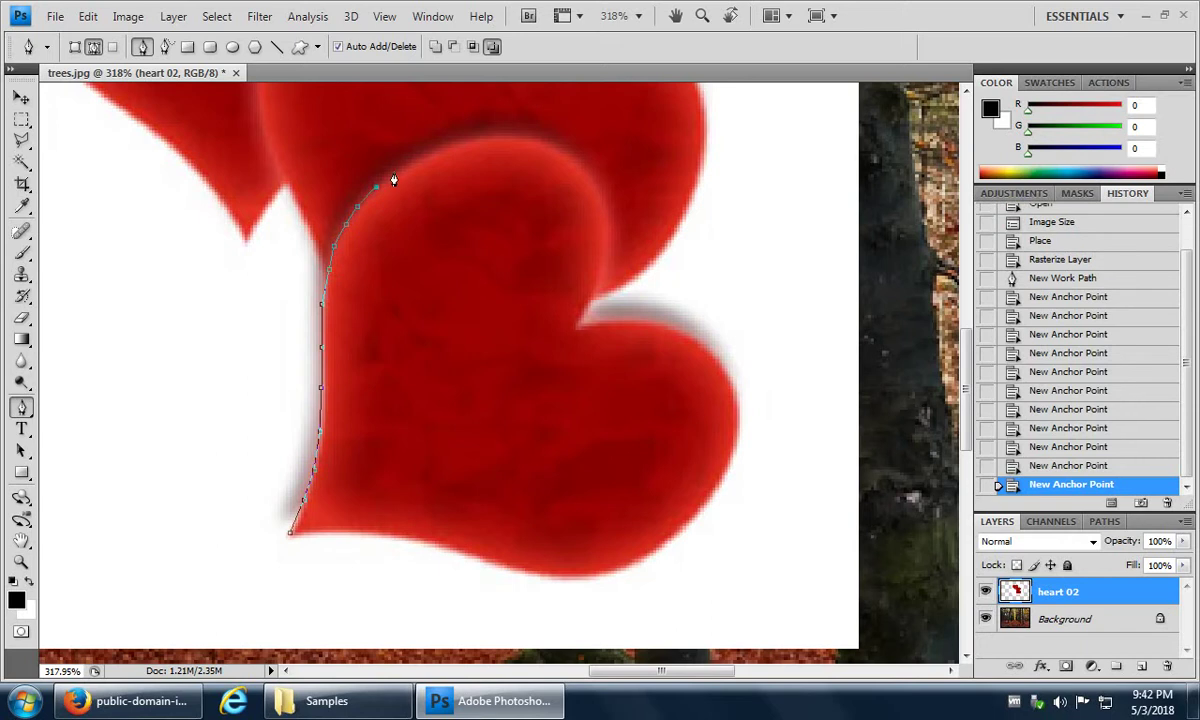
click(394, 174)
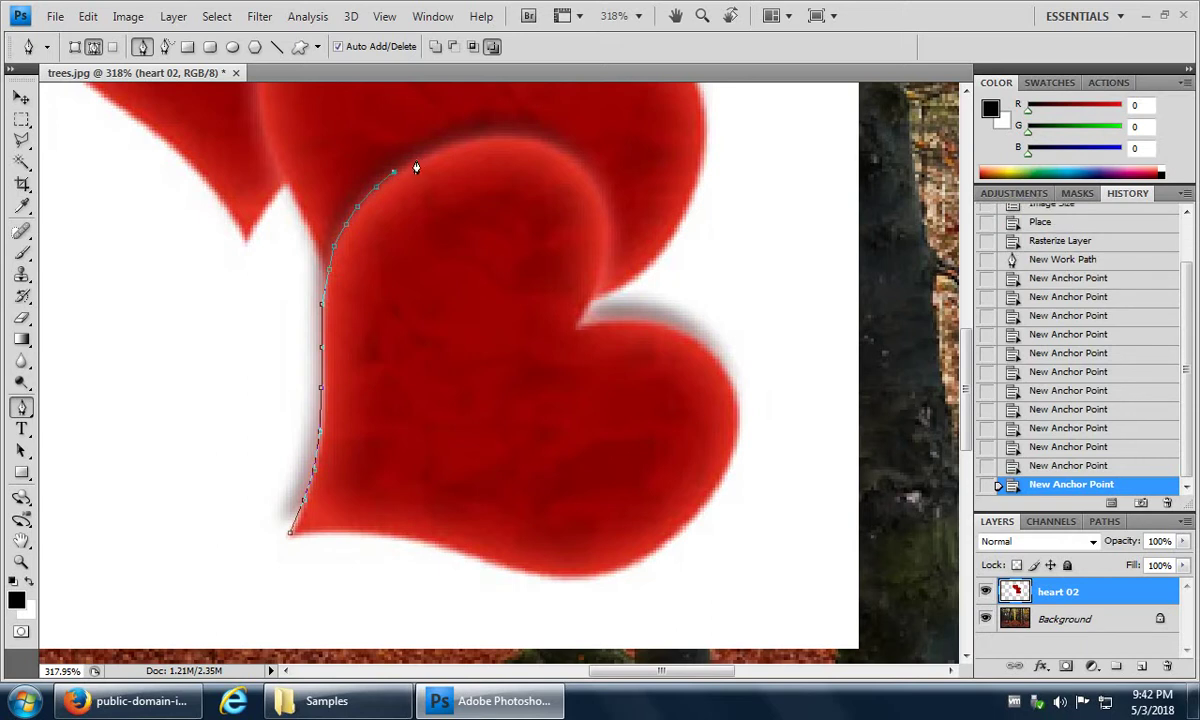
click(416, 165)
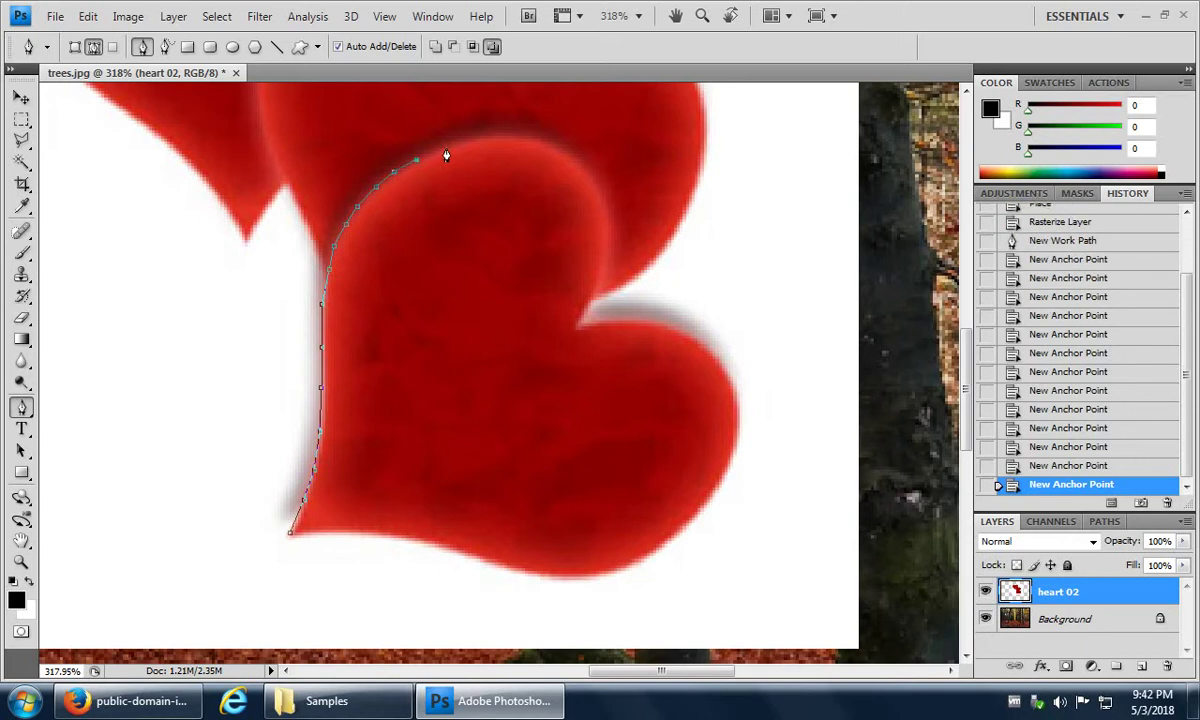
click(440, 152)
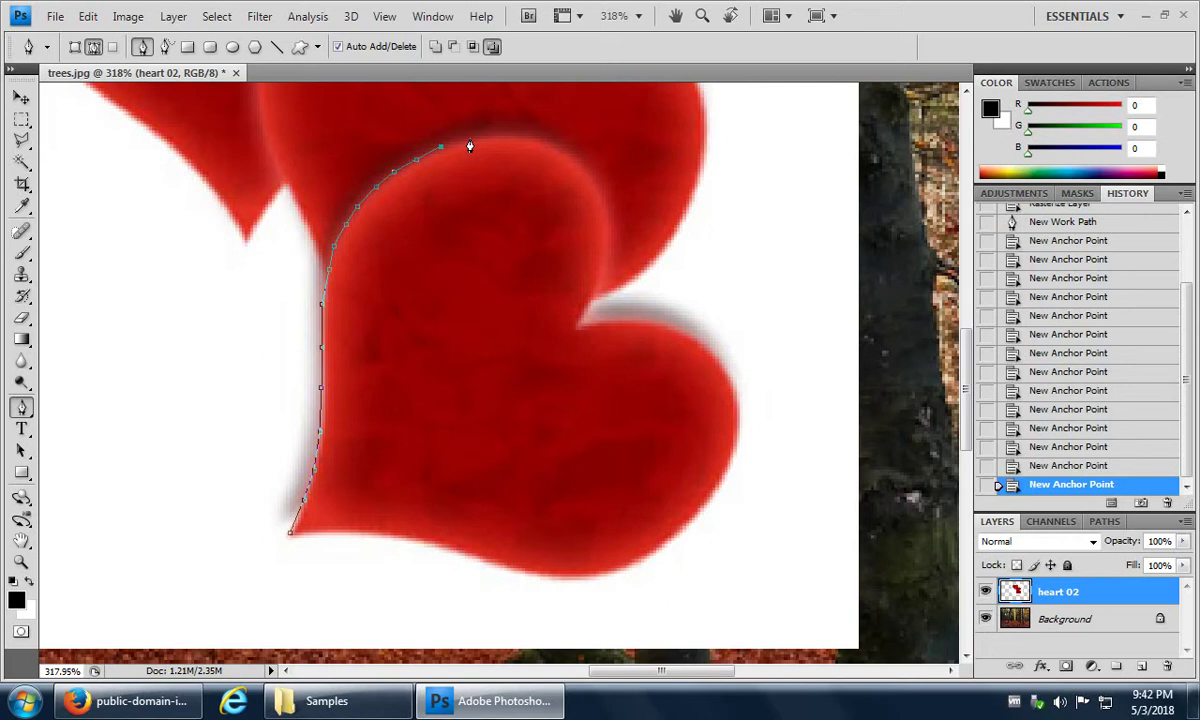
click(470, 145)
click(501, 145)
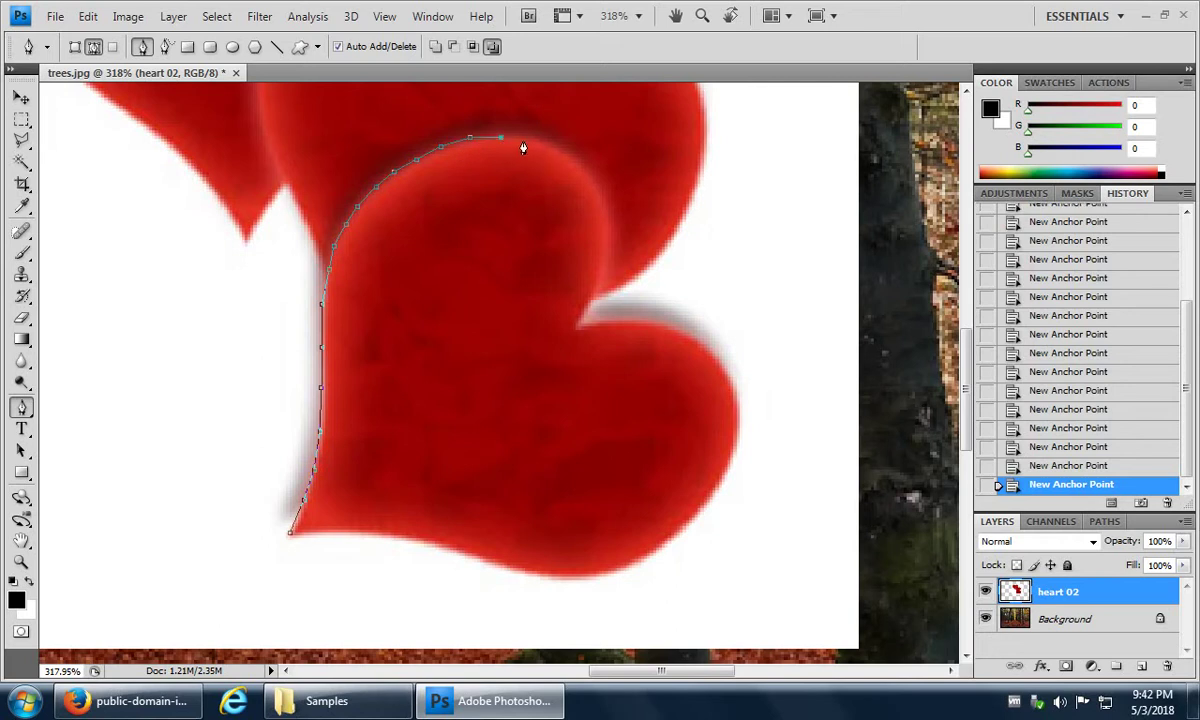
click(529, 145)
click(555, 154)
click(606, 239)
click(588, 298)
Step: Trace the path from the central dip across the right lobe and down the right edge
click(577, 323)
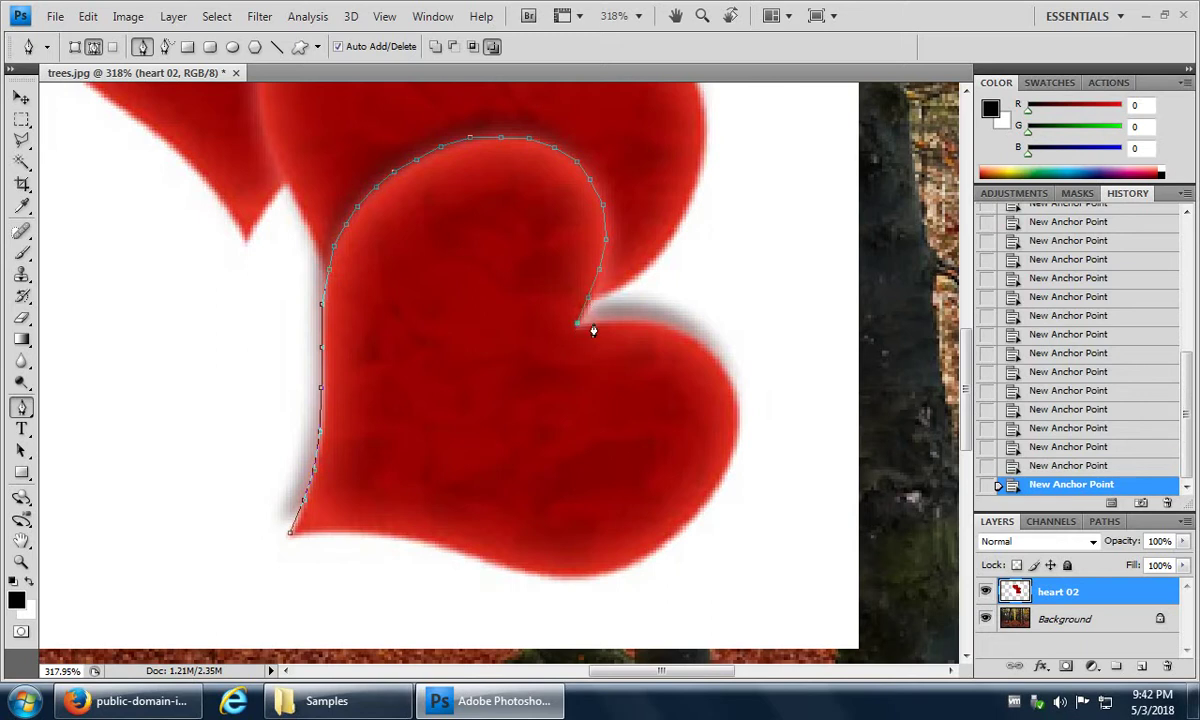
click(610, 323)
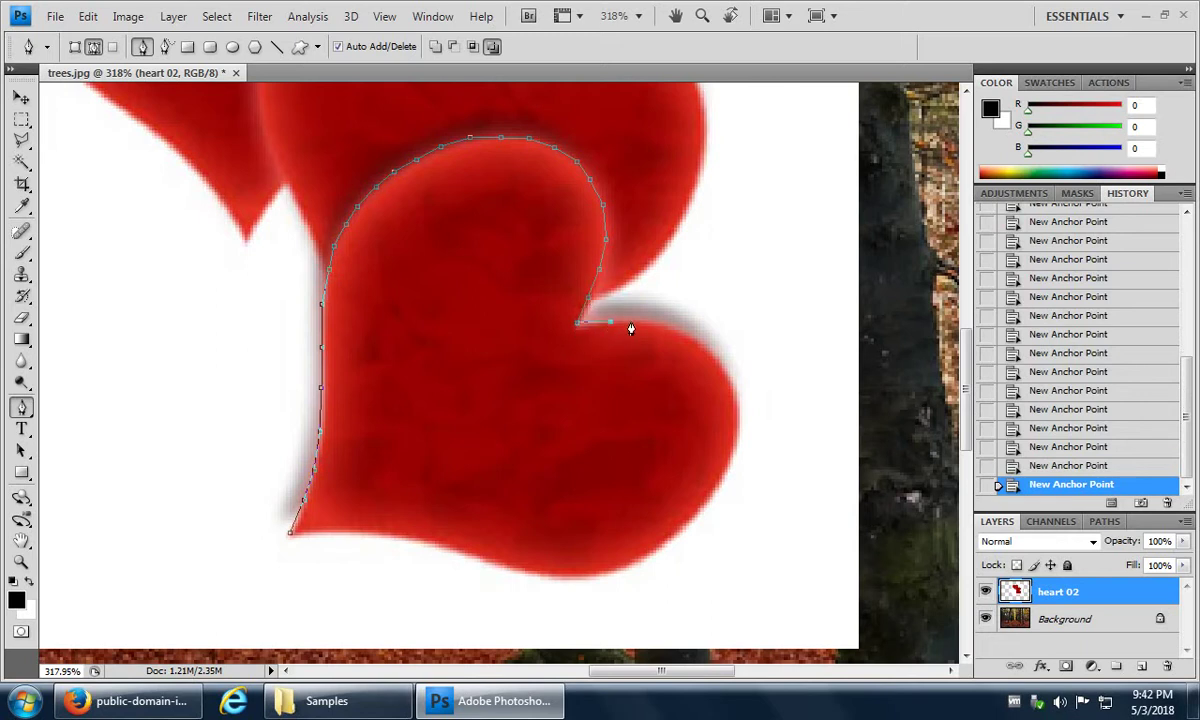
click(694, 337)
click(715, 355)
click(730, 381)
click(737, 414)
click(735, 444)
click(724, 472)
click(707, 500)
Step: Trace along the heart's bottom edge and close the path at the bottom tip
click(680, 529)
click(651, 552)
click(616, 572)
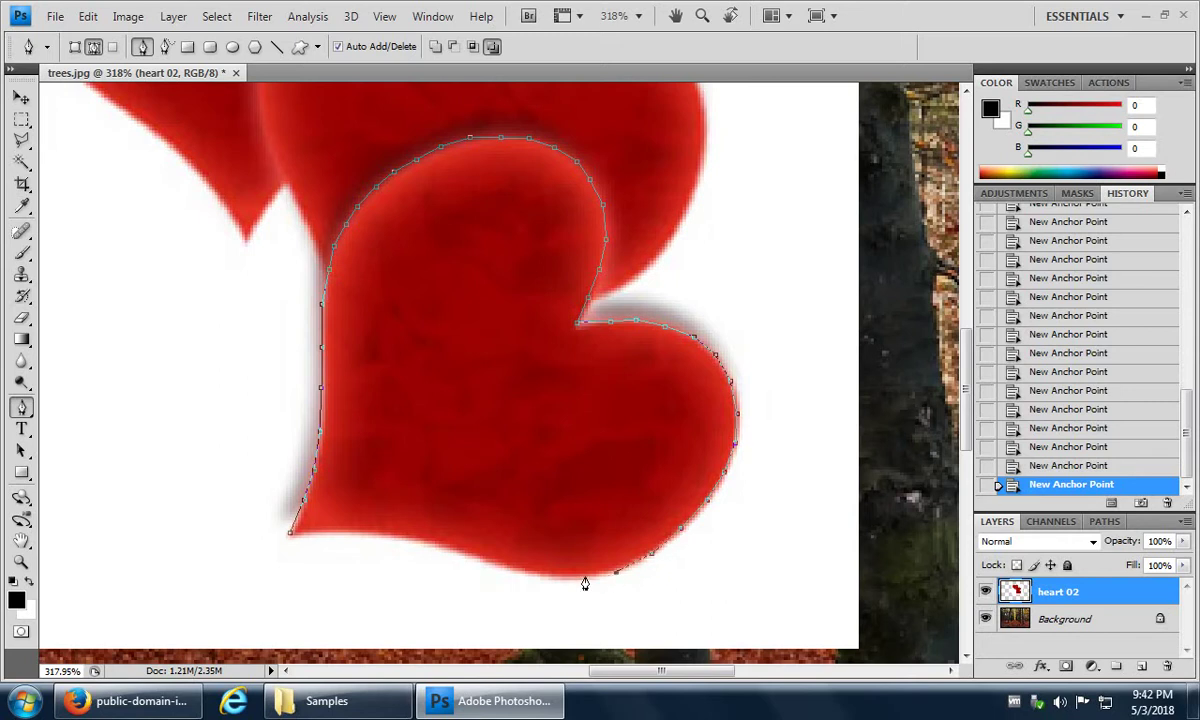
click(579, 575)
drag(531, 575, 310, 542)
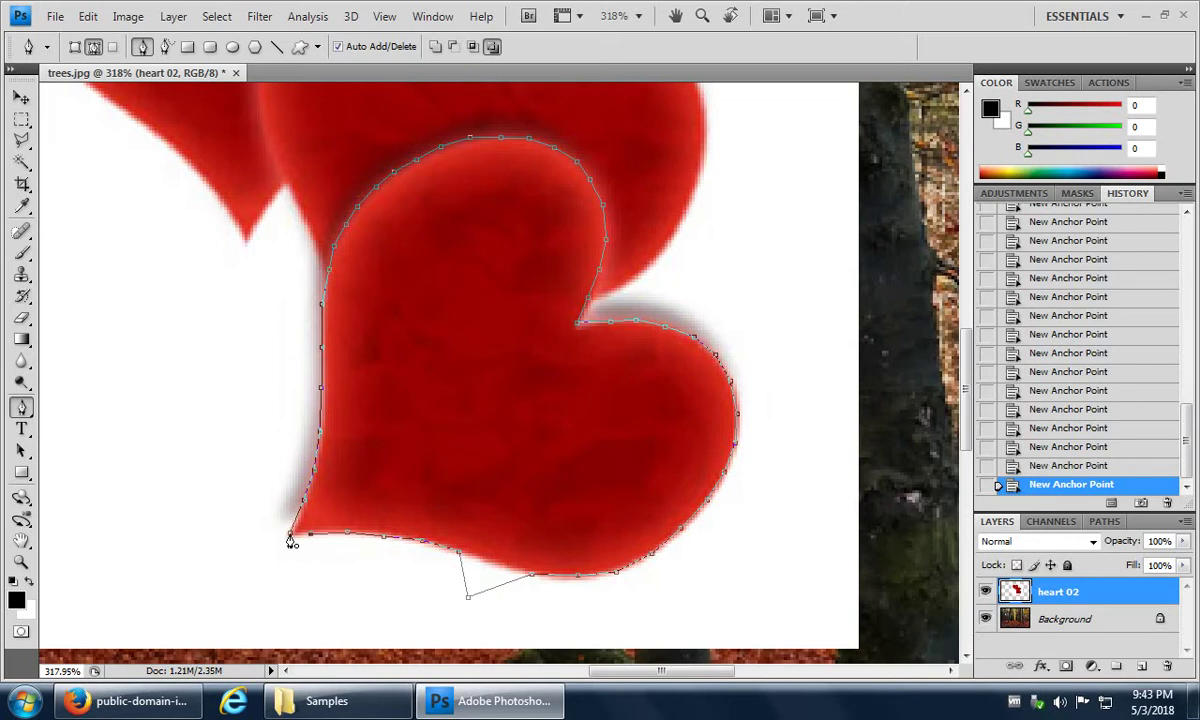
click(290, 538)
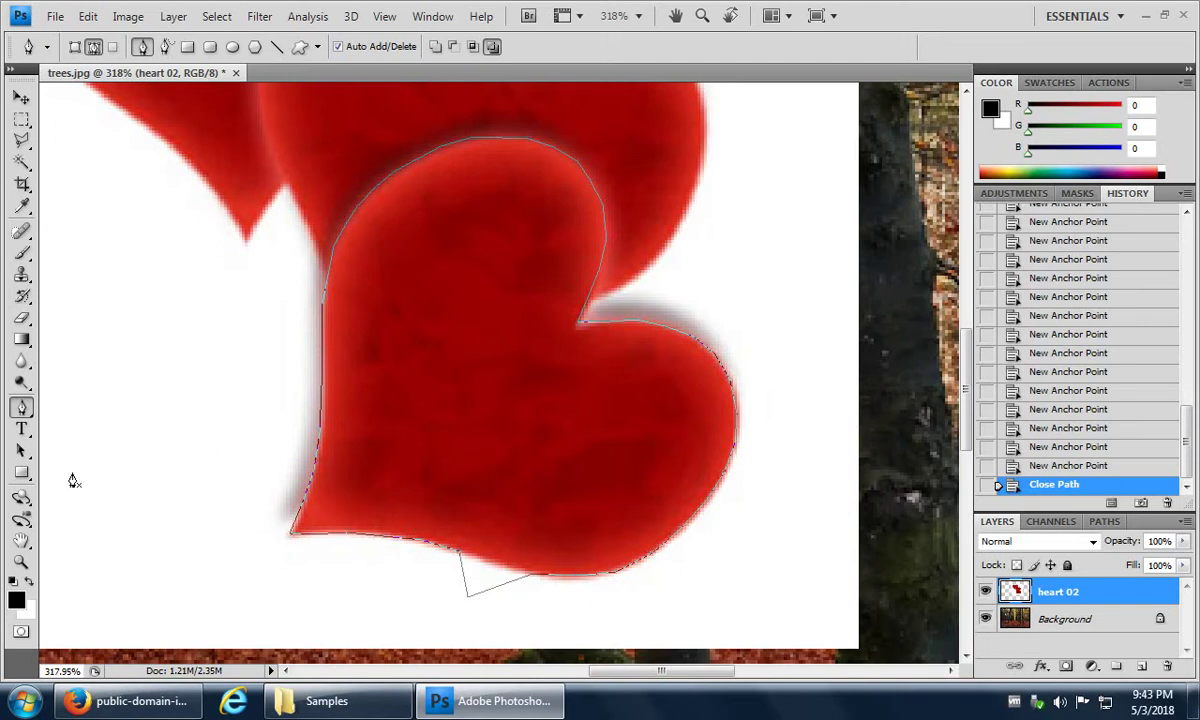
Step: With the Direct Selection Tool, pull the stray bottom anchor onto the heart's edge
click(22, 455)
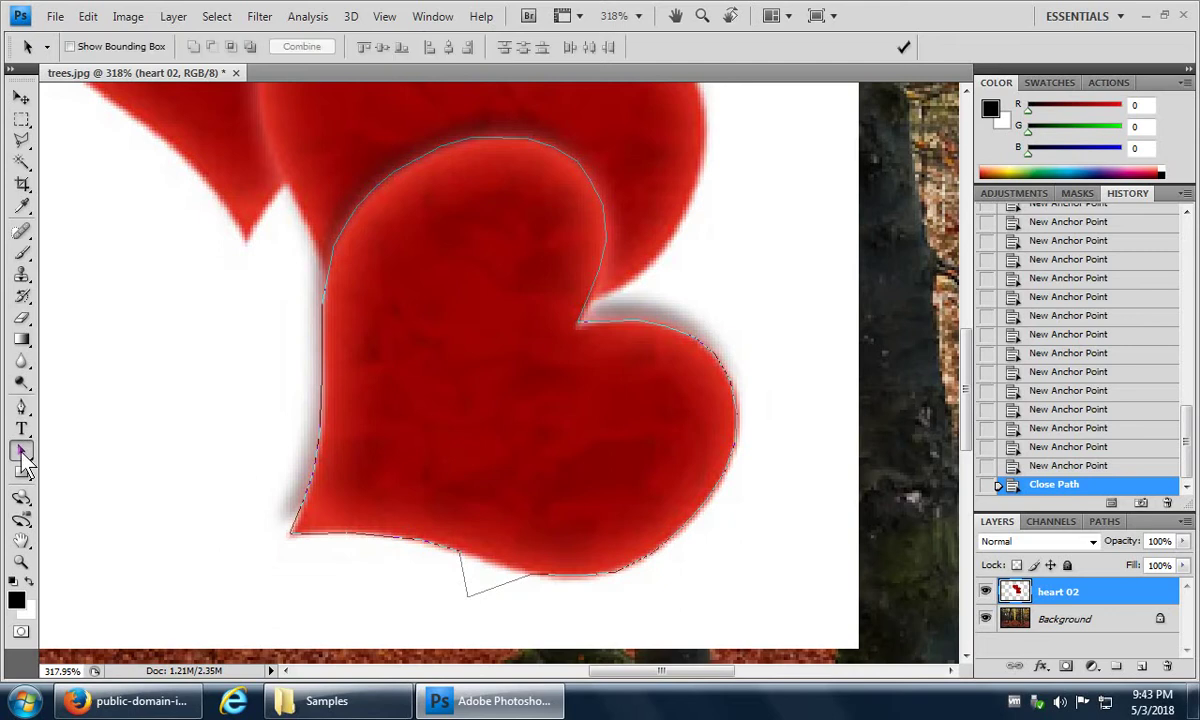
click(23, 458)
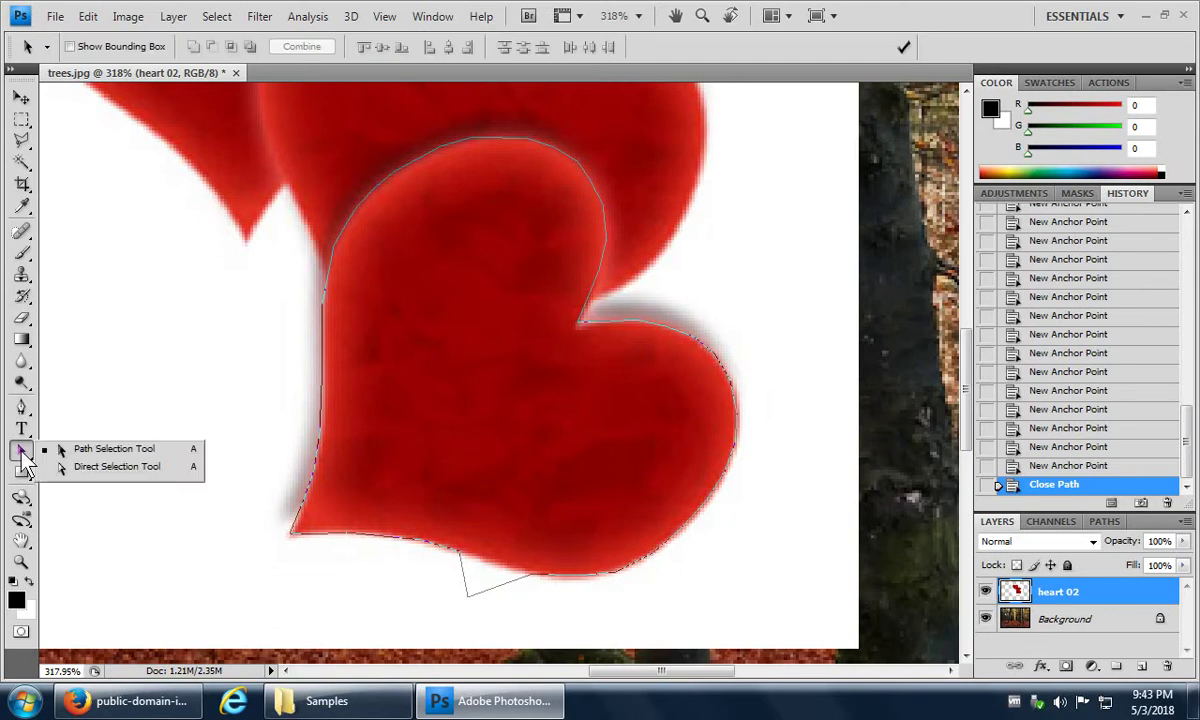
click(88, 467)
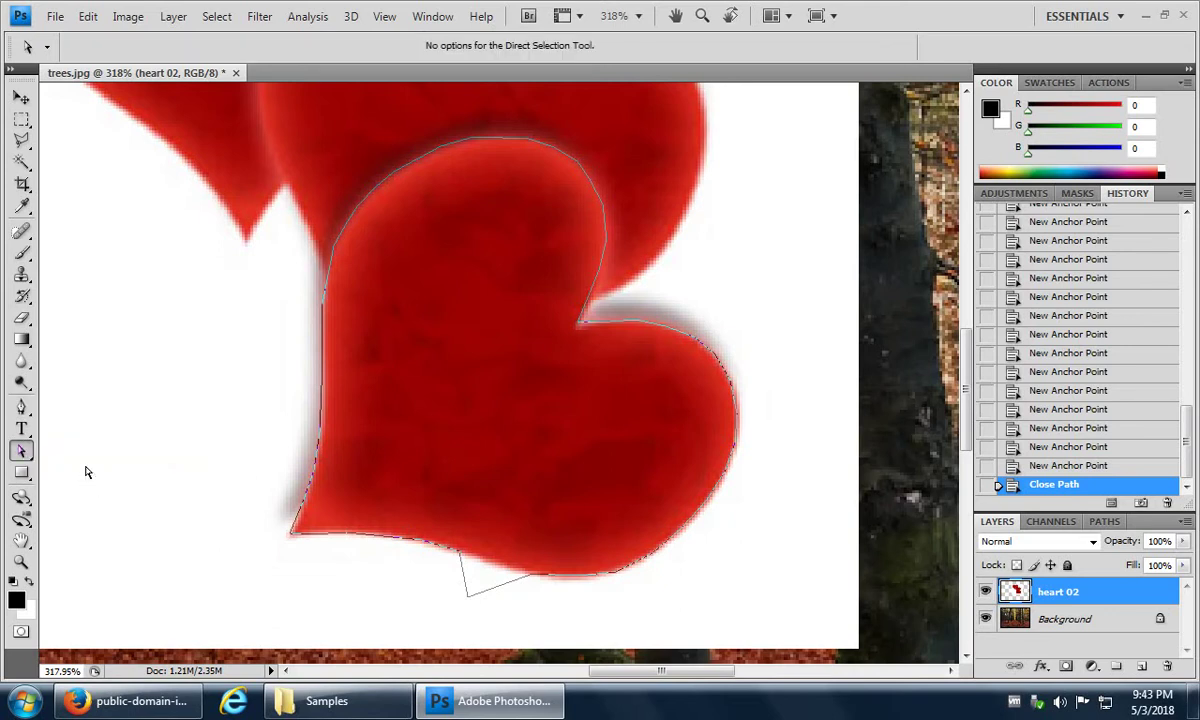
click(396, 543)
drag(468, 600, 492, 568)
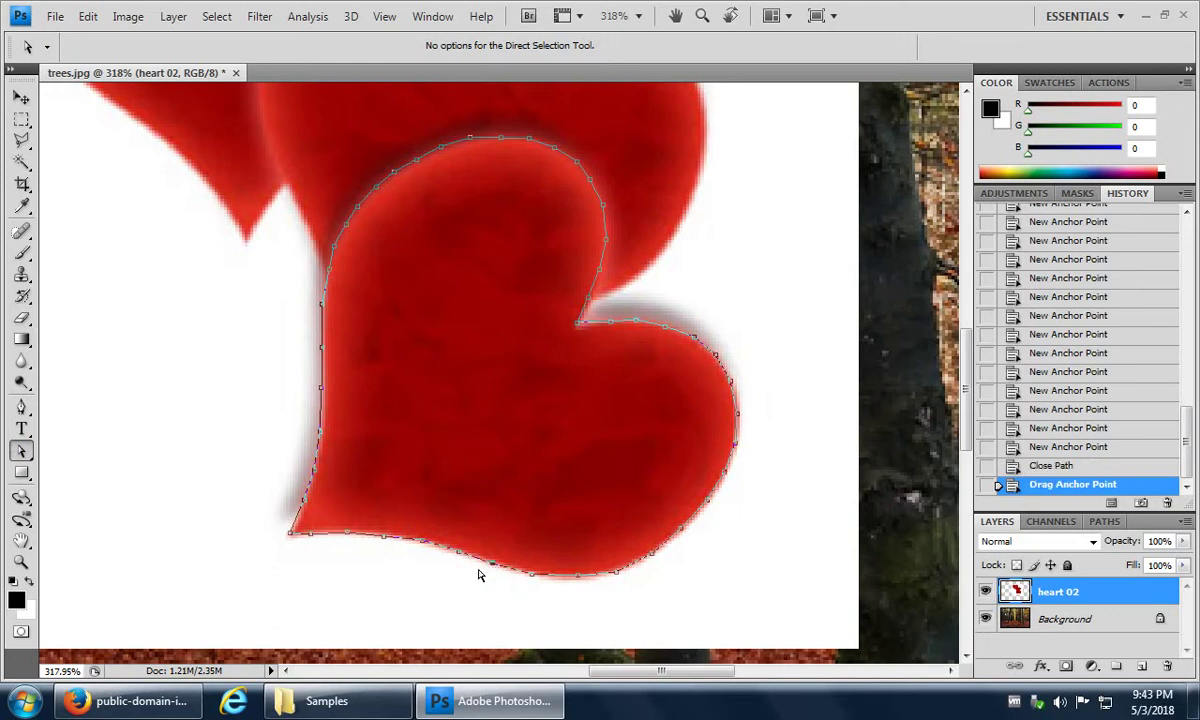
Step: Nudge the notch anchor and adjust the top anchors to fit the heart
click(580, 330)
click(580, 330)
mouse_move(581, 330)
mouse_down()
mouse_move(534, 356)
mouse_move(572, 332)
mouse_up()
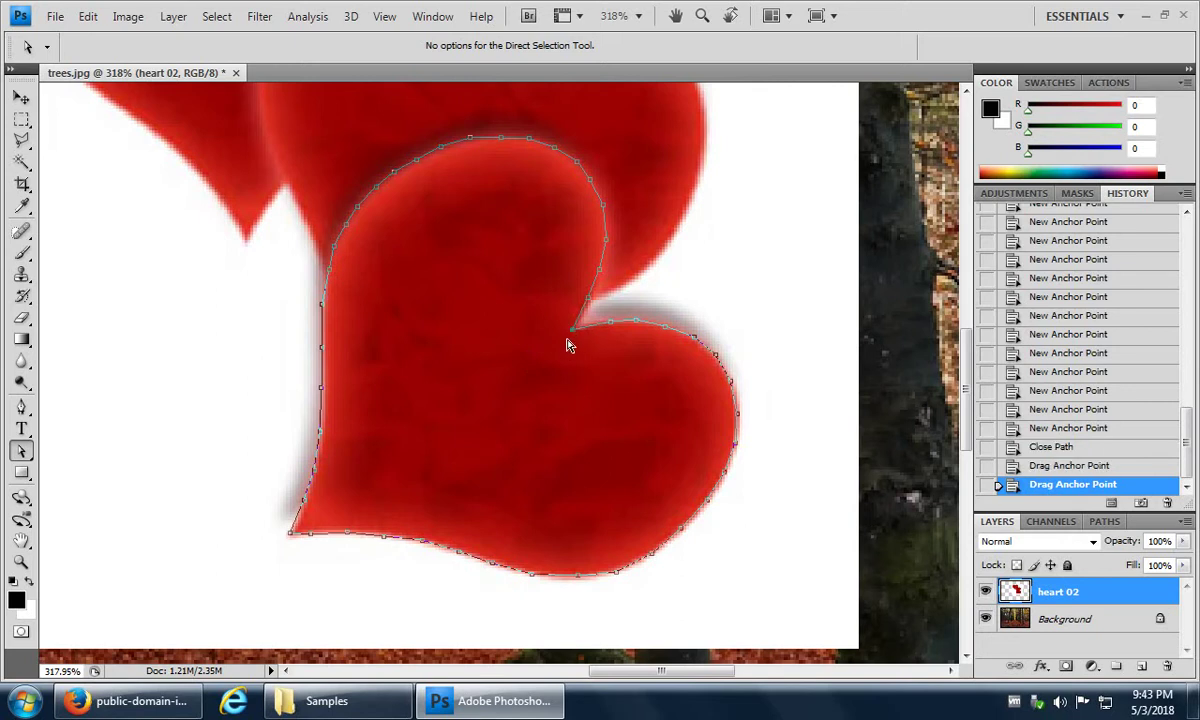
click(471, 140)
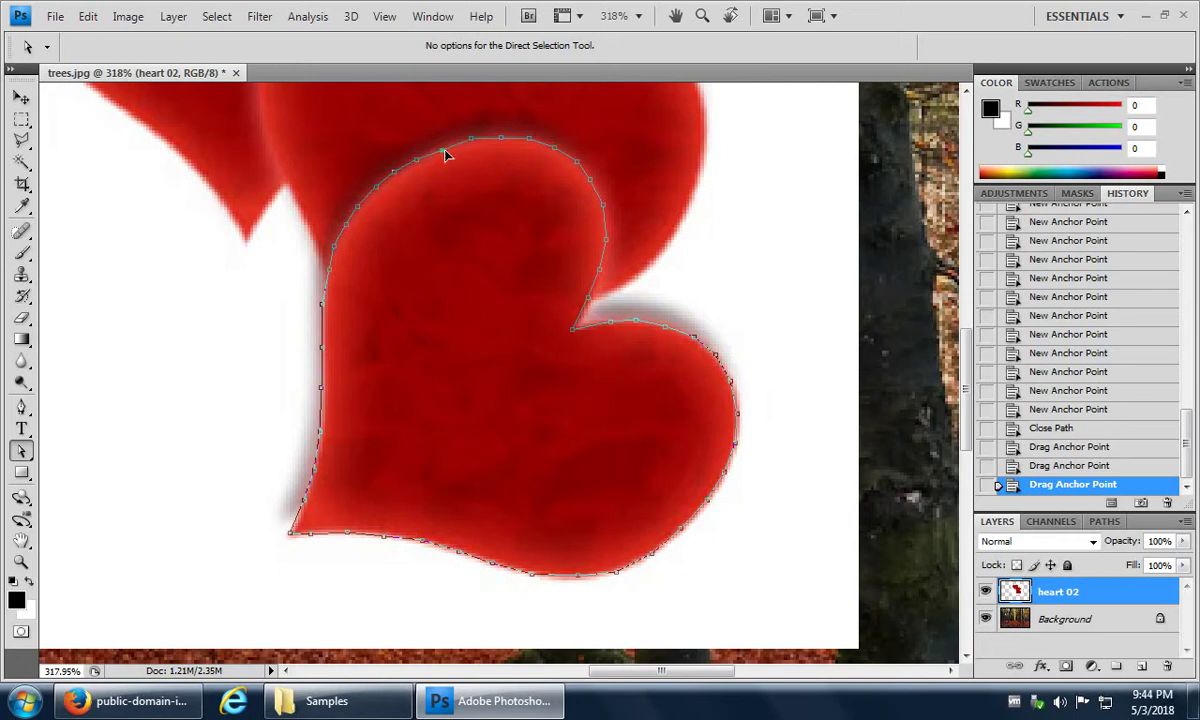
click(444, 146)
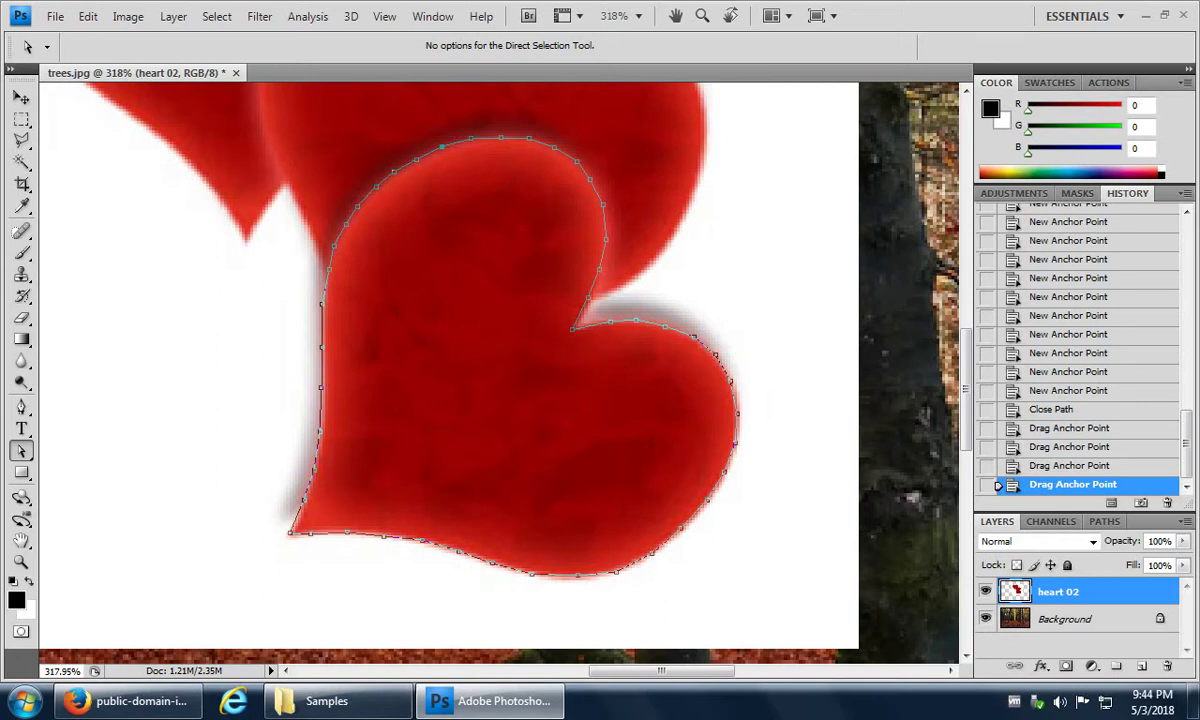
Step: Bring up the Paths panel showing the heart's Work Path
click(1047, 524)
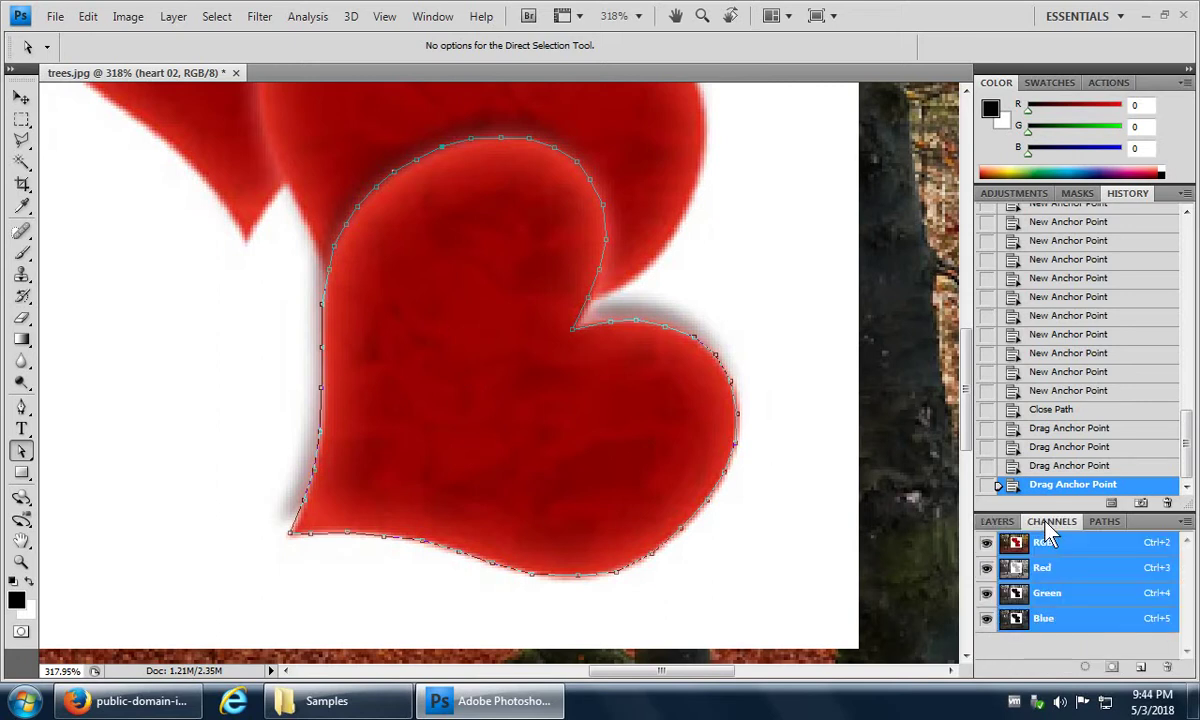
click(1104, 522)
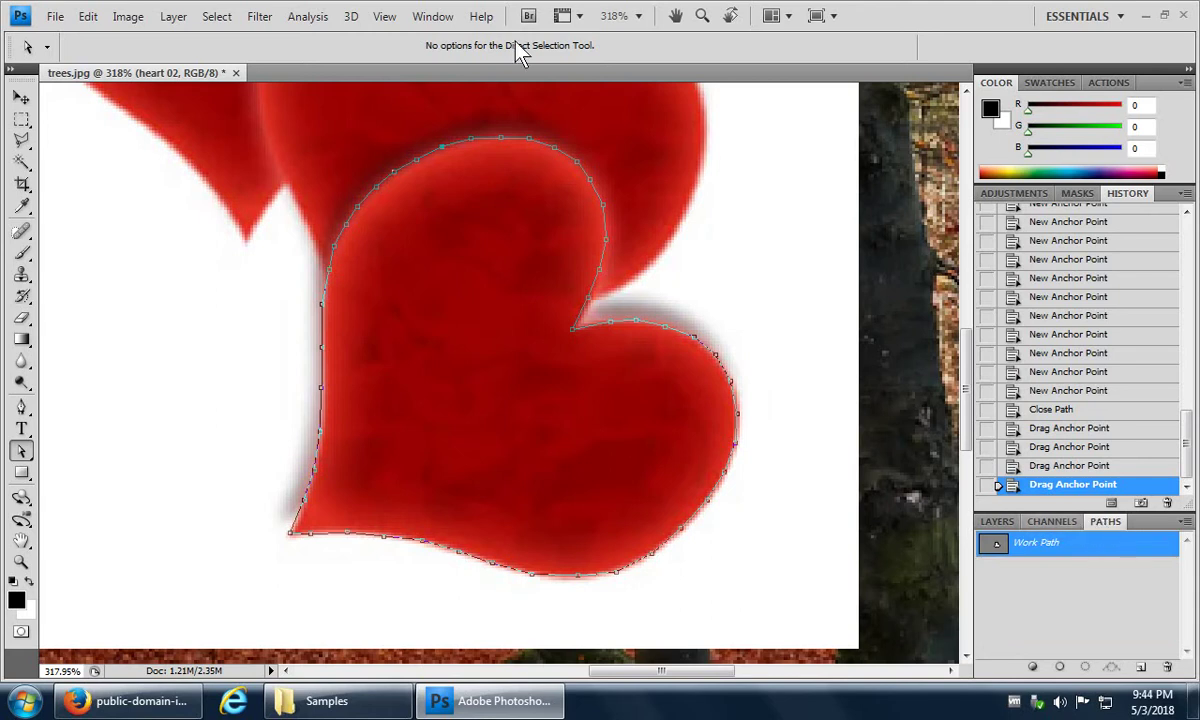
click(433, 17)
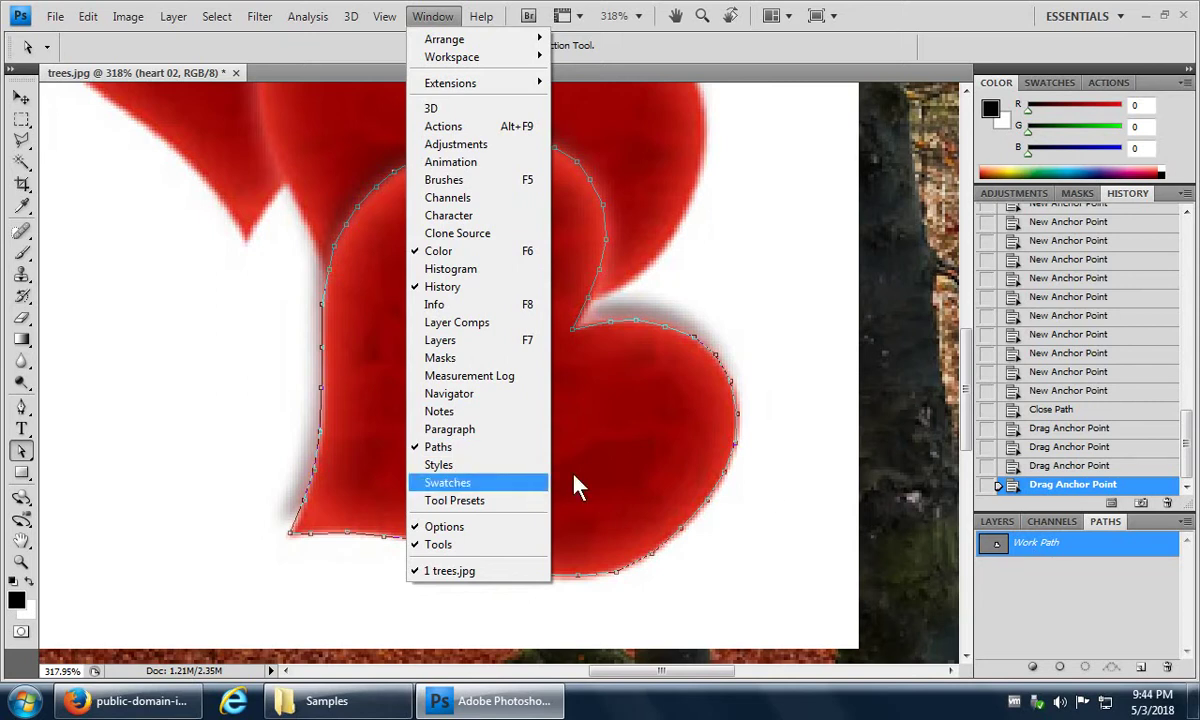
click(1118, 543)
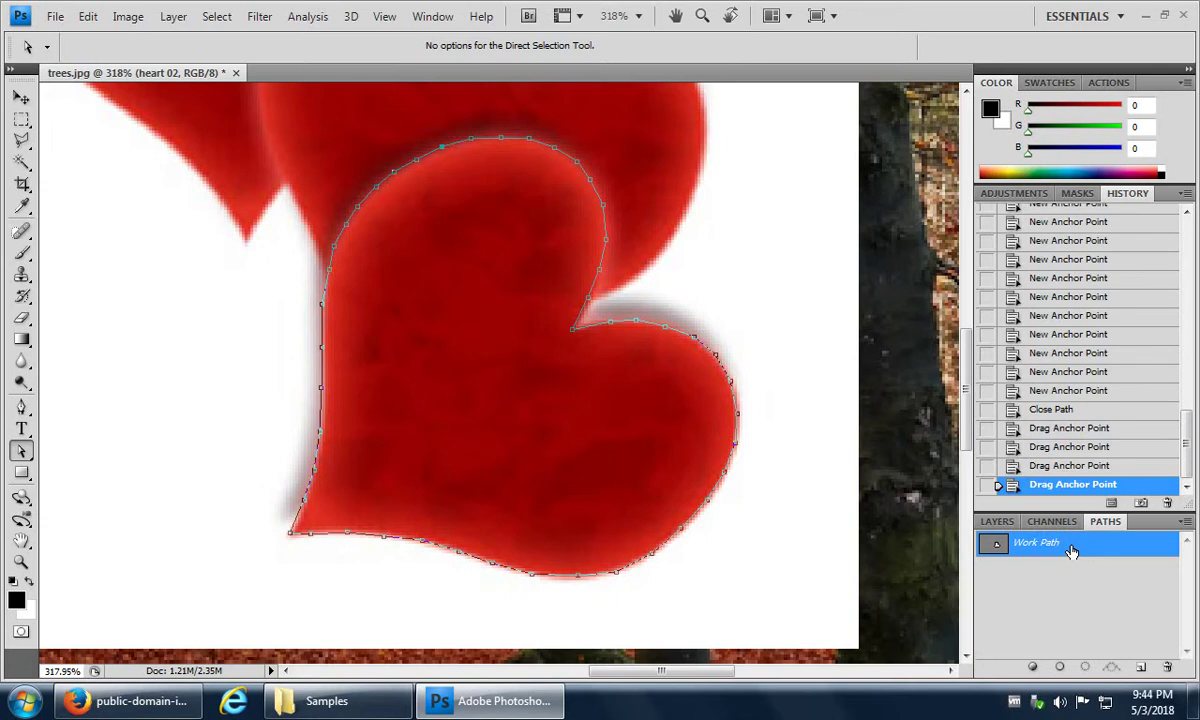
right_click(1071, 551)
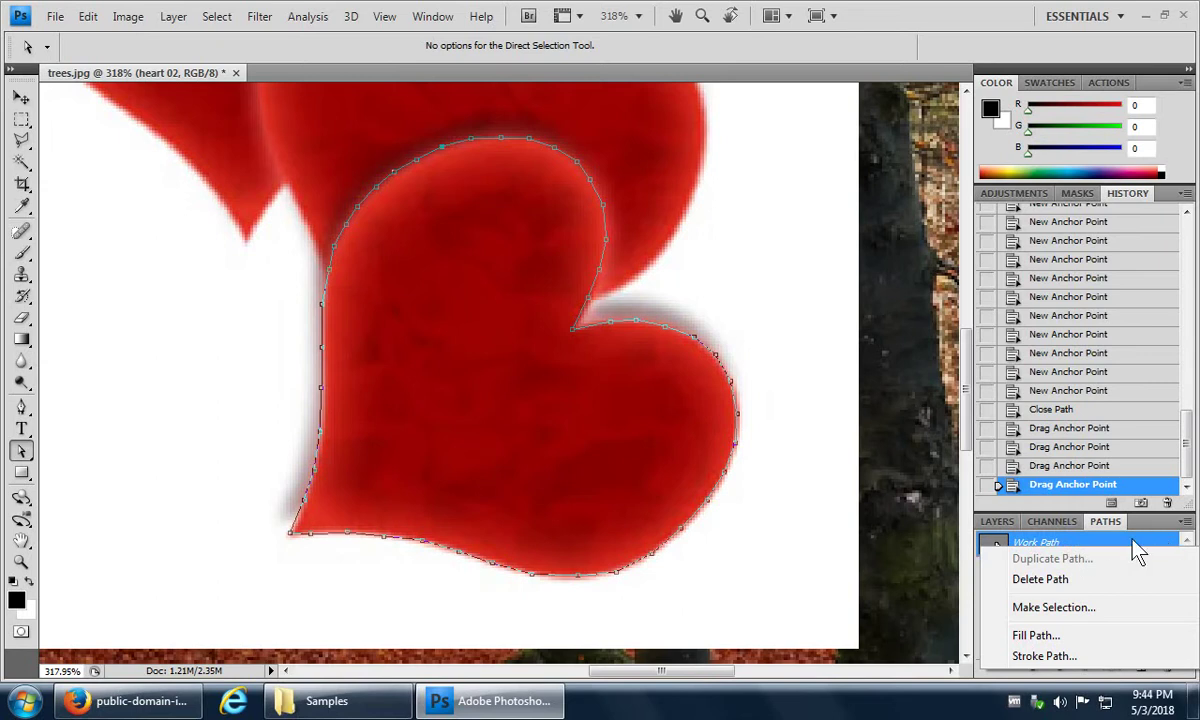
click(1100, 549)
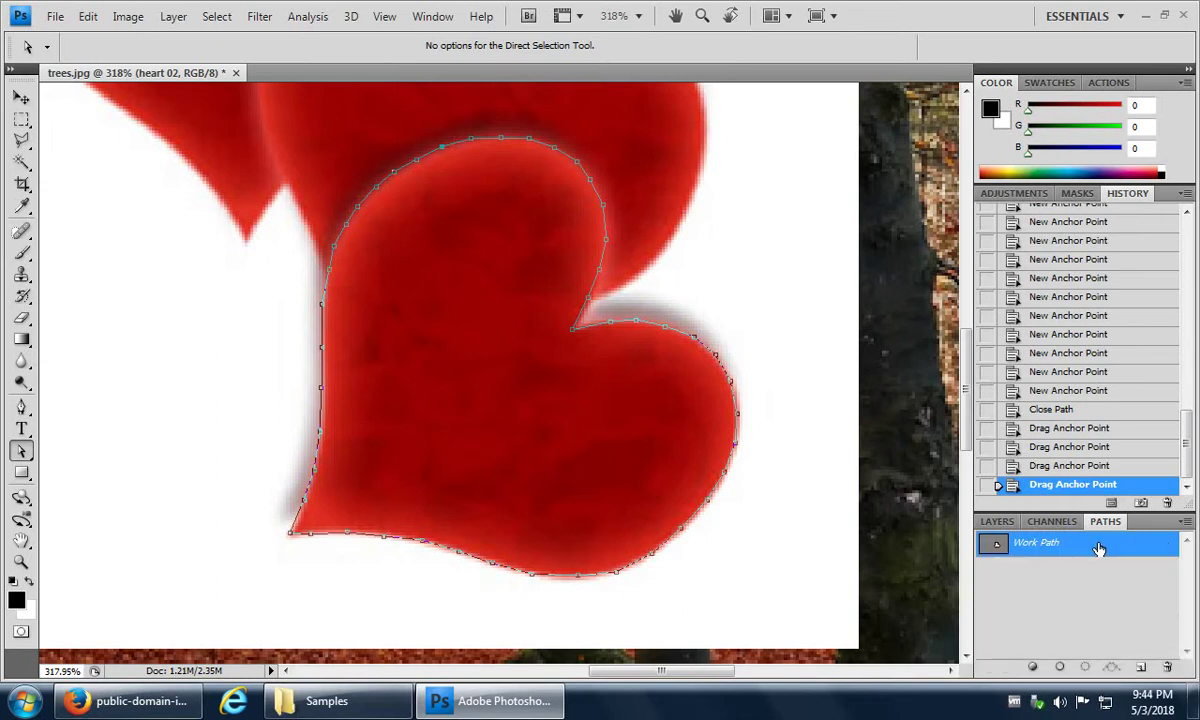
Step: Save the work path from the Paths panel menu under the name Heart Icon
click(1186, 523)
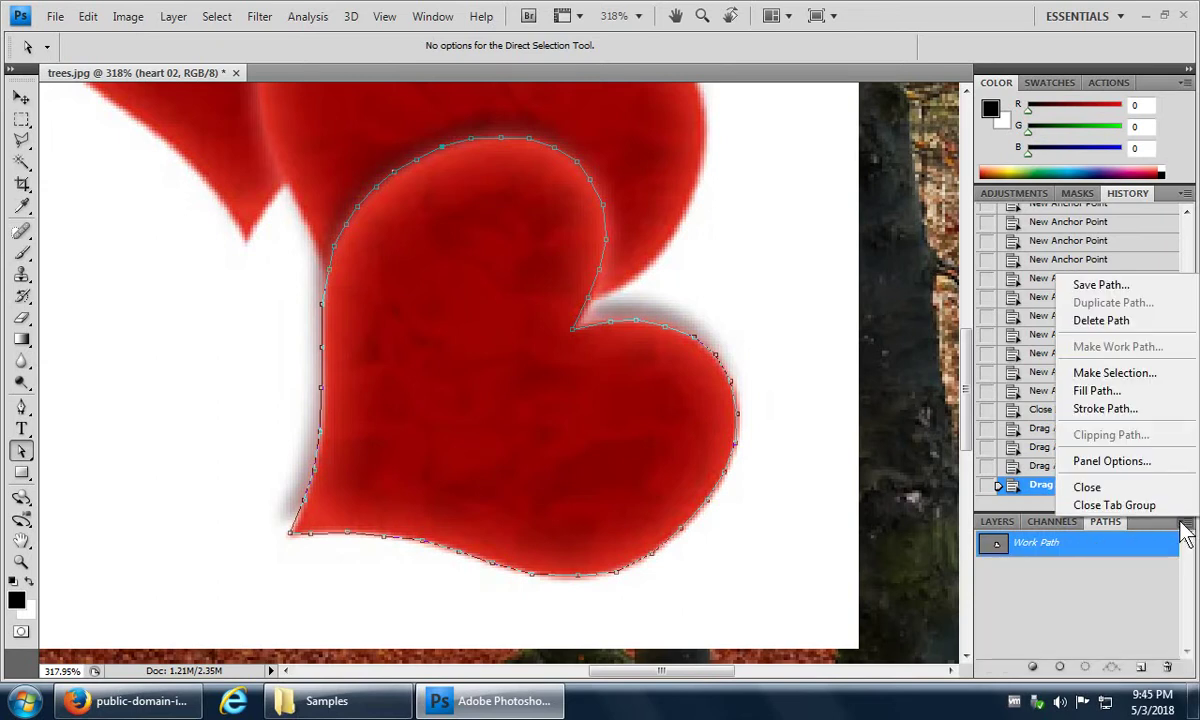
click(1104, 285)
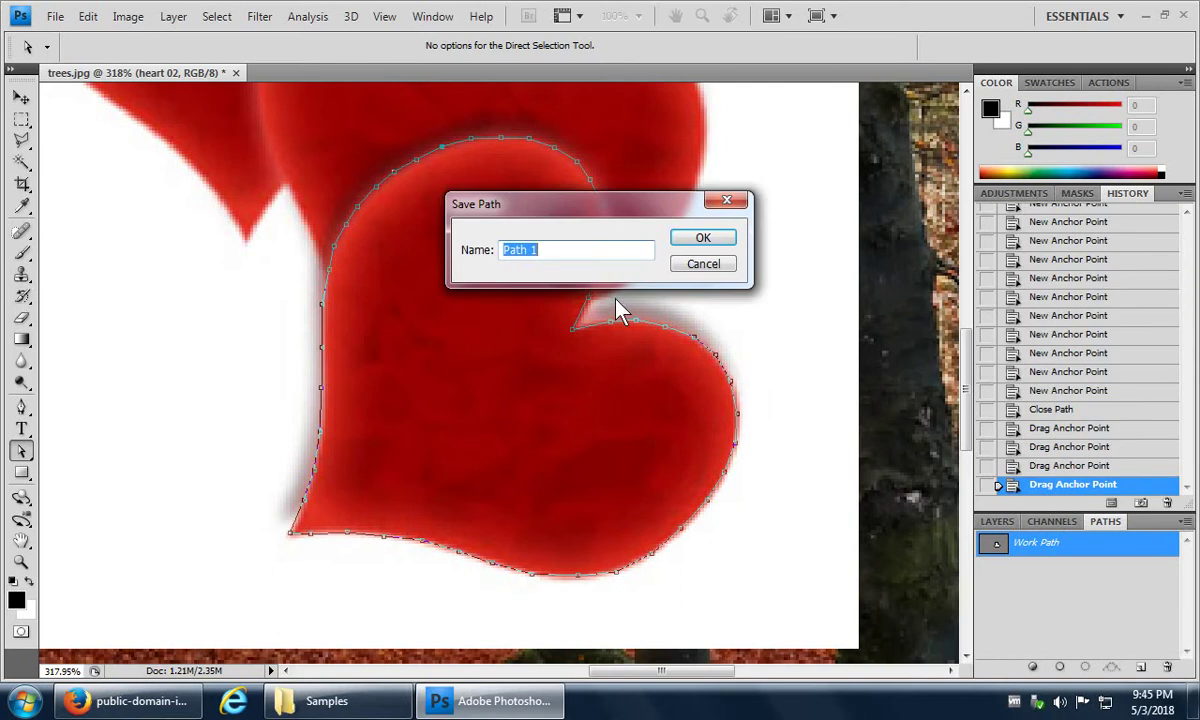
text(Heart)
text( 1con)
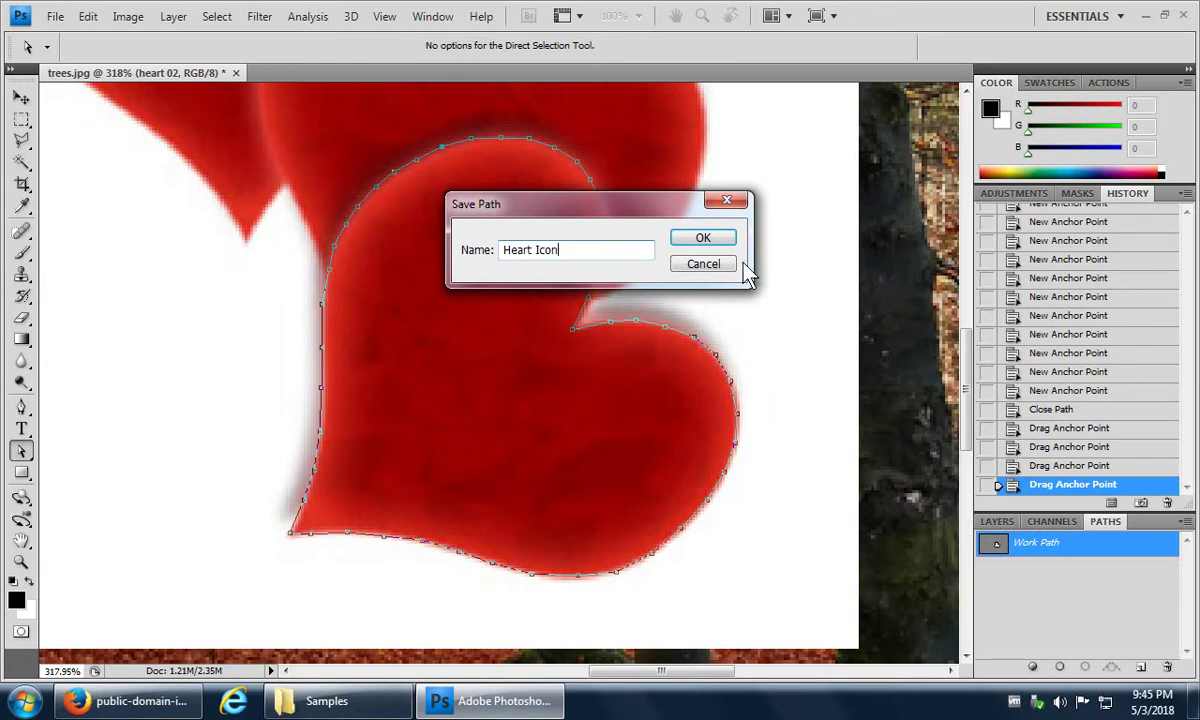
click(705, 238)
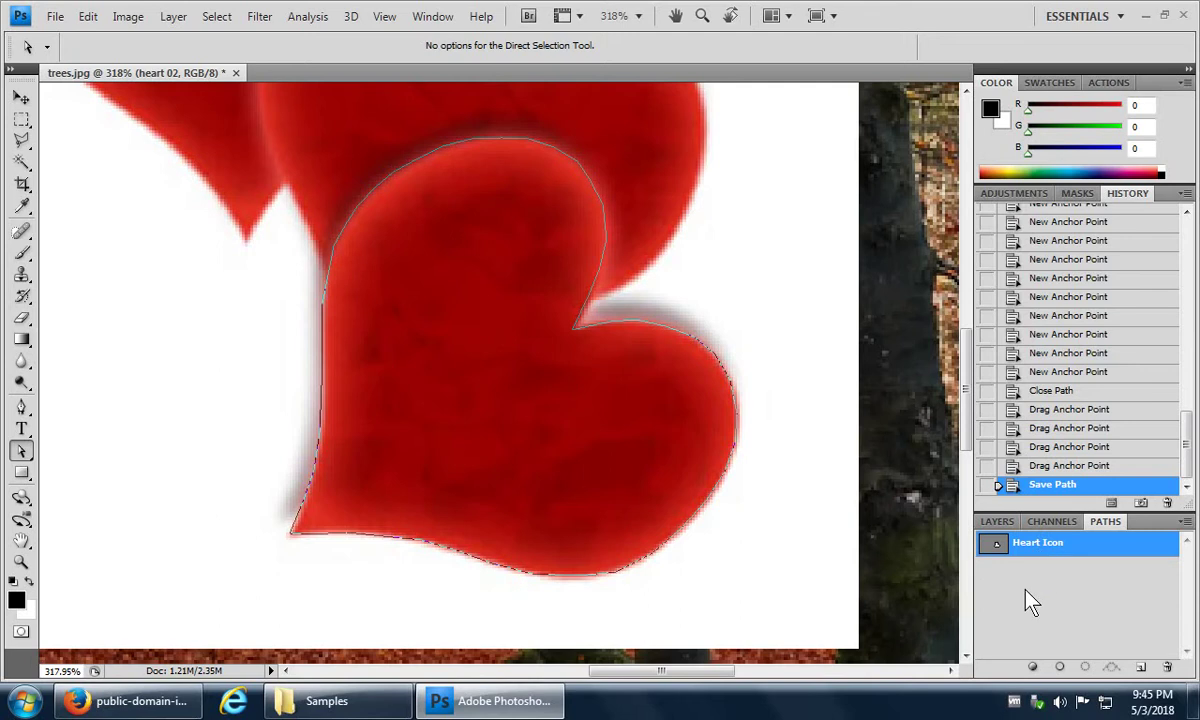
Step: Make a selection from the Heart Icon path with a 5 pixel feather radius
right_click(1076, 550)
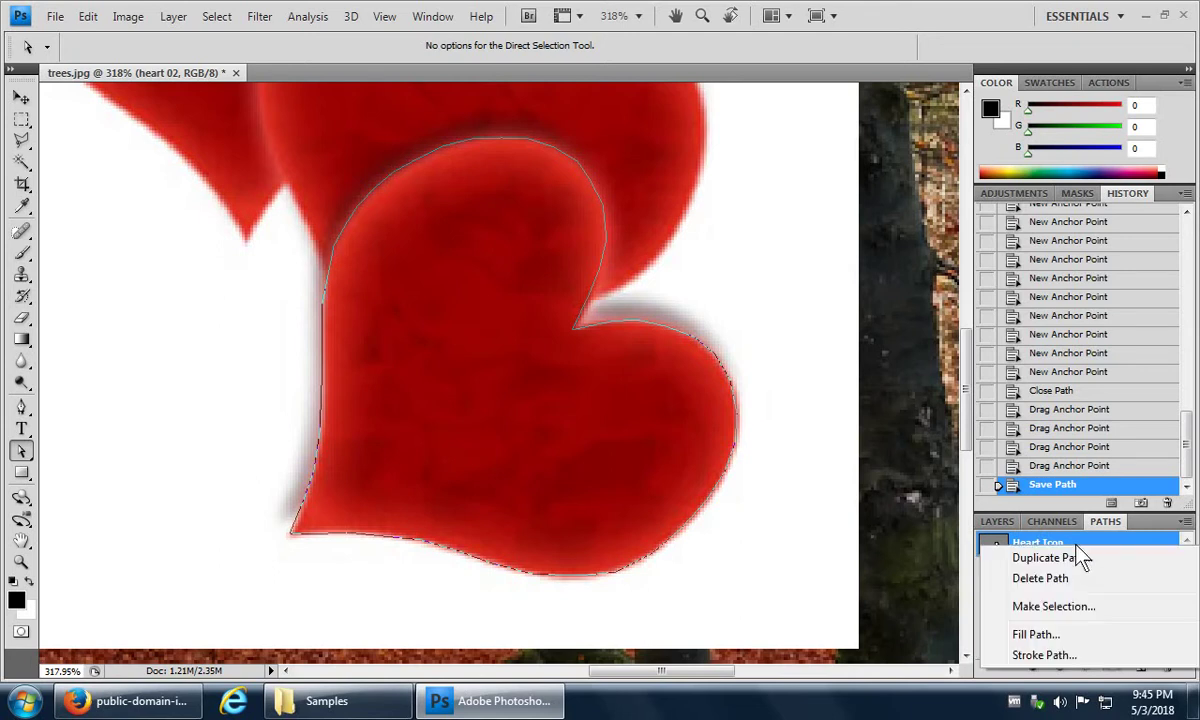
click(1055, 607)
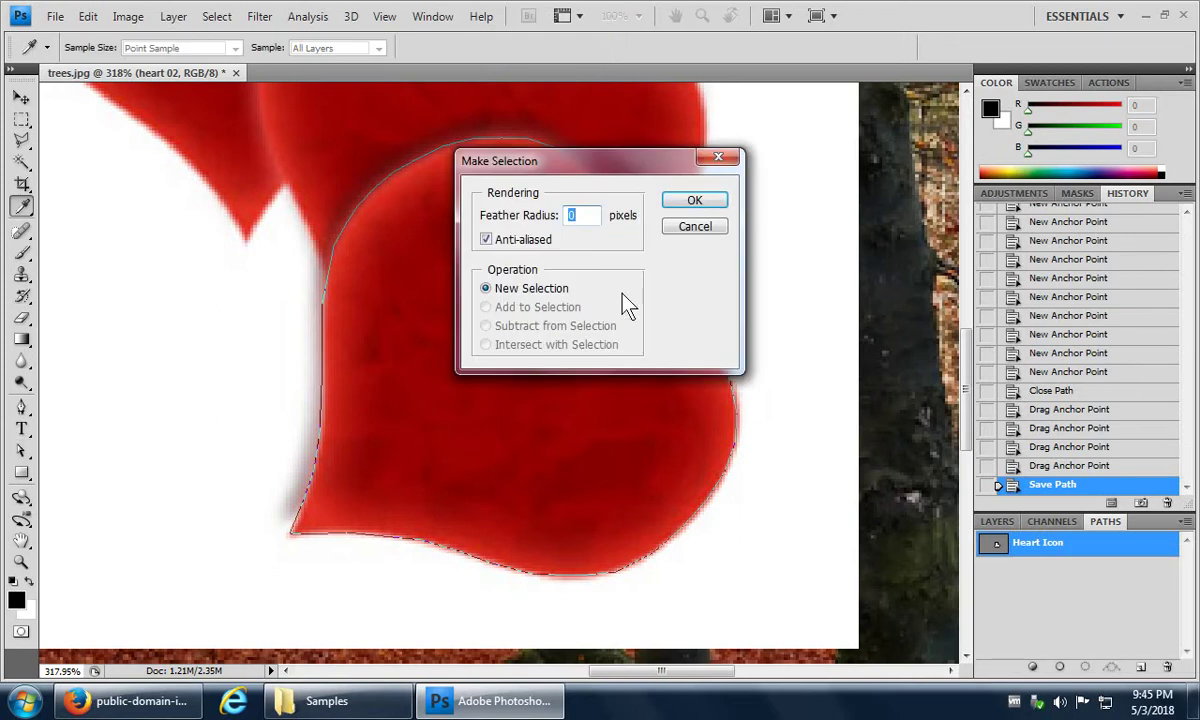
drag(610, 165, 810, 115)
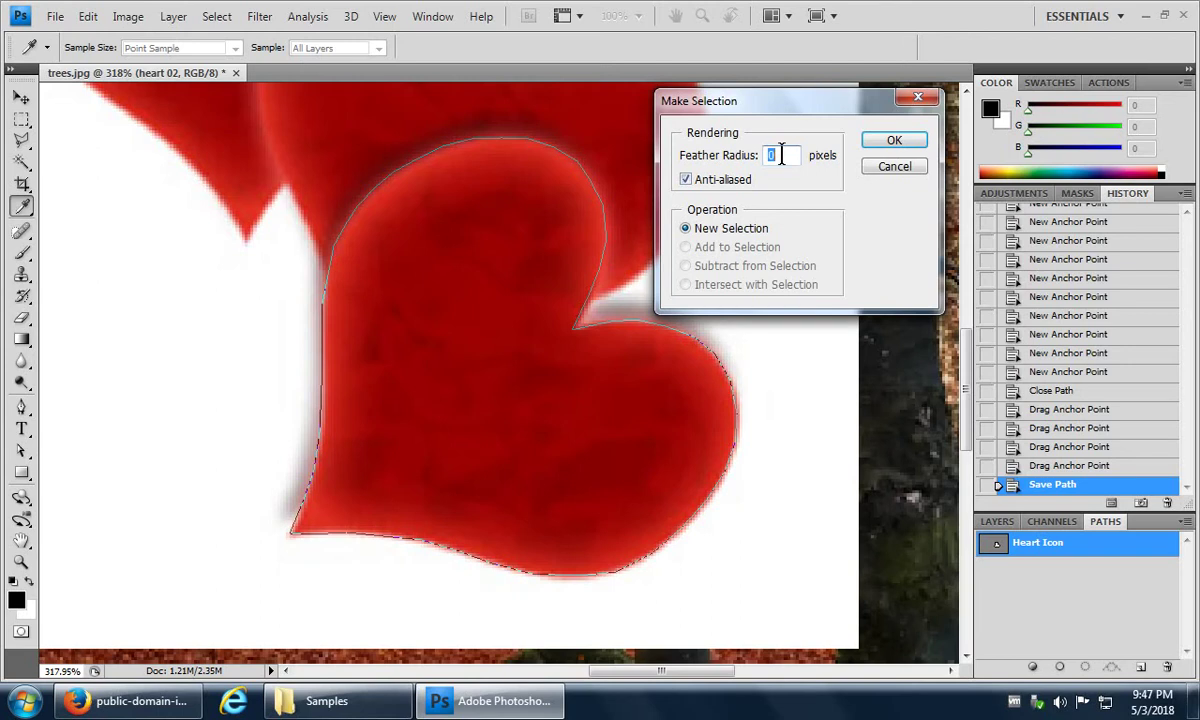
text(5)
click(893, 142)
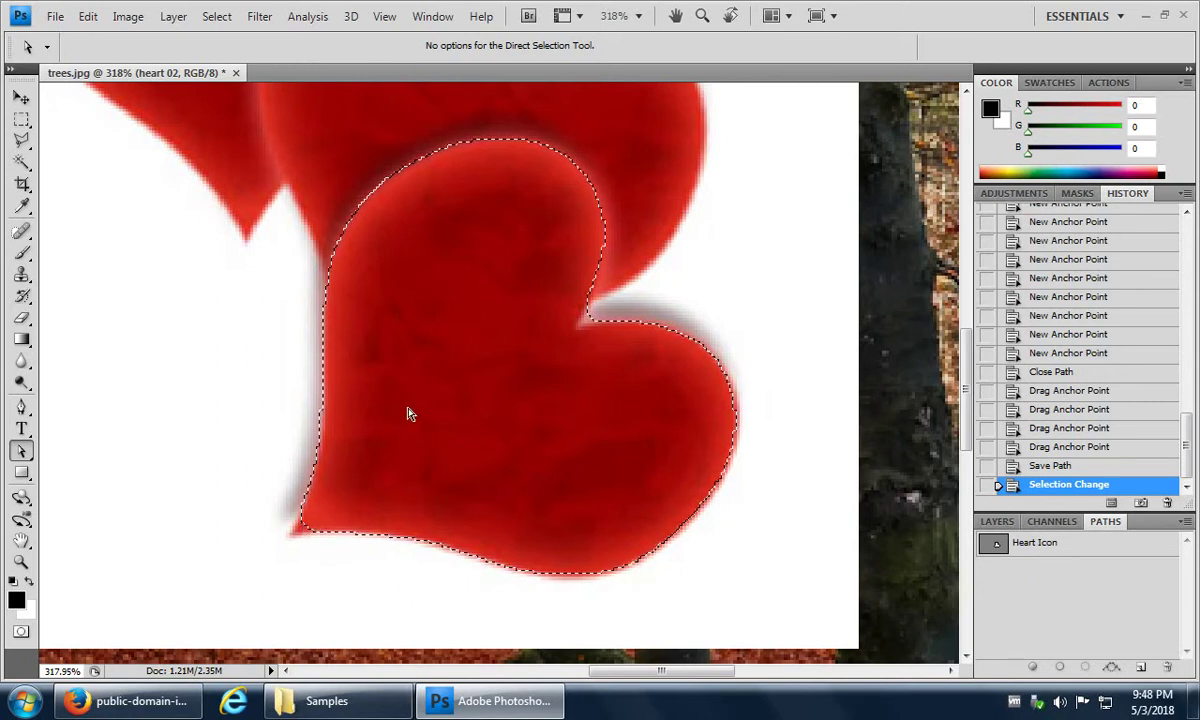
Step: Copy and paste the feathered heart, then view the new Layer 1 in the Layers panel
click(95, 18)
click(104, 148)
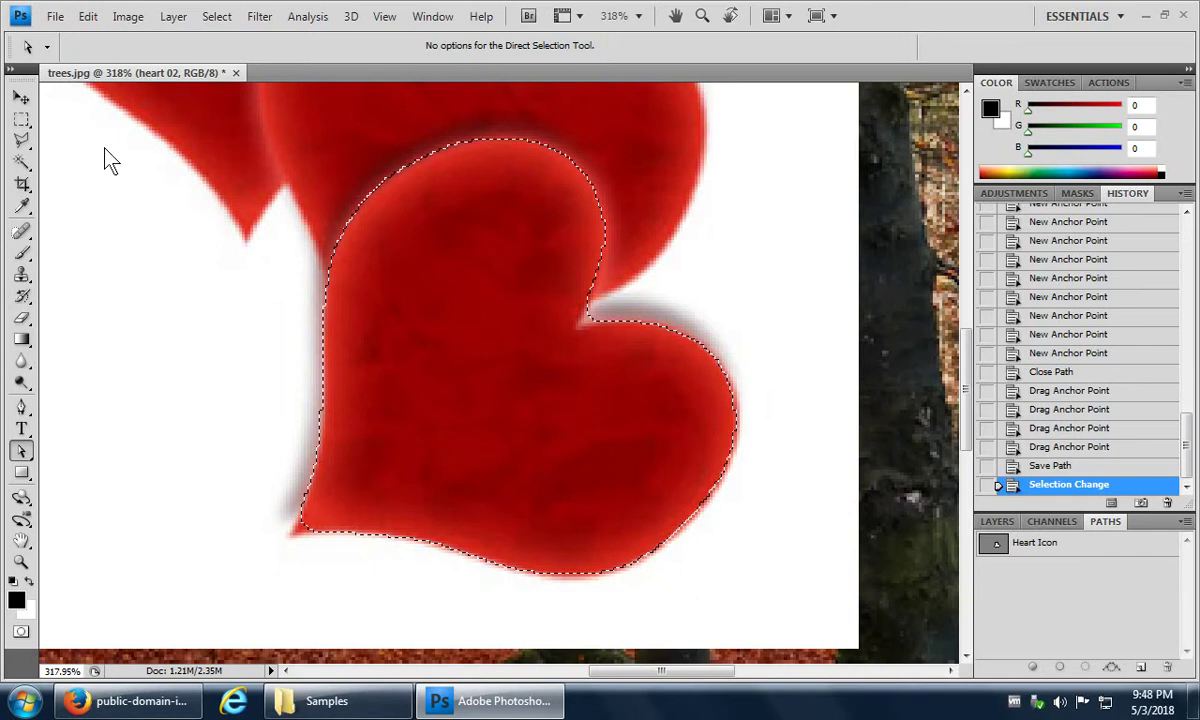
click(89, 20)
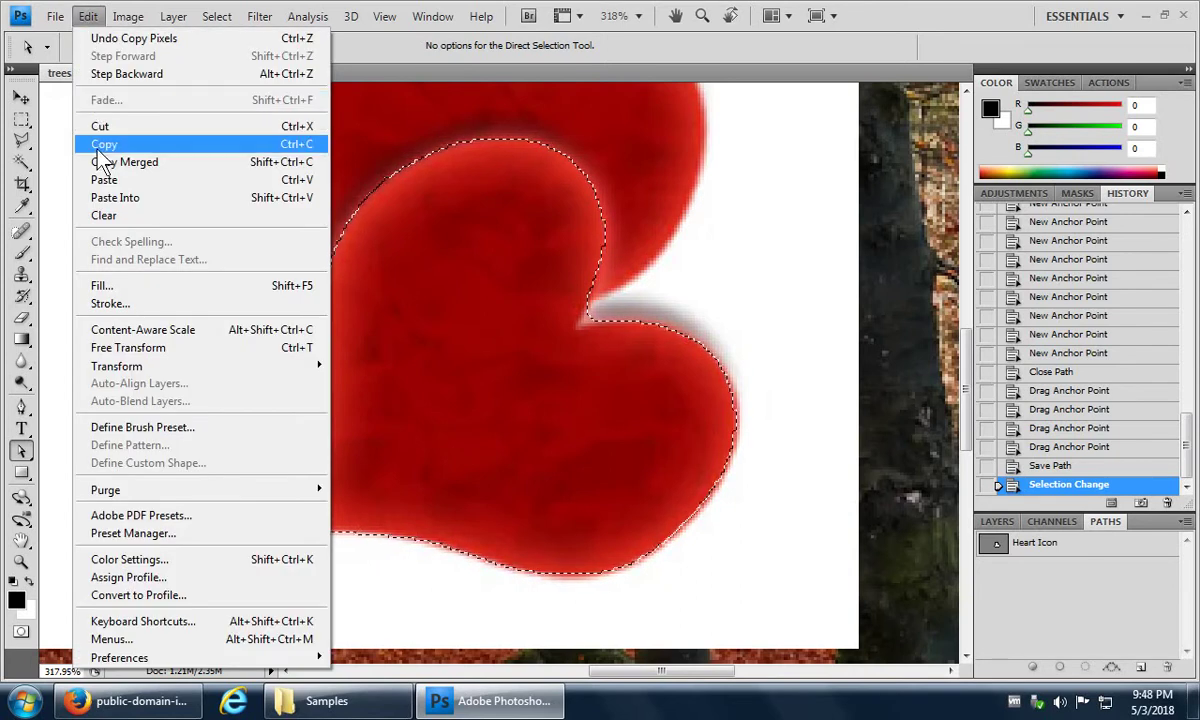
click(104, 179)
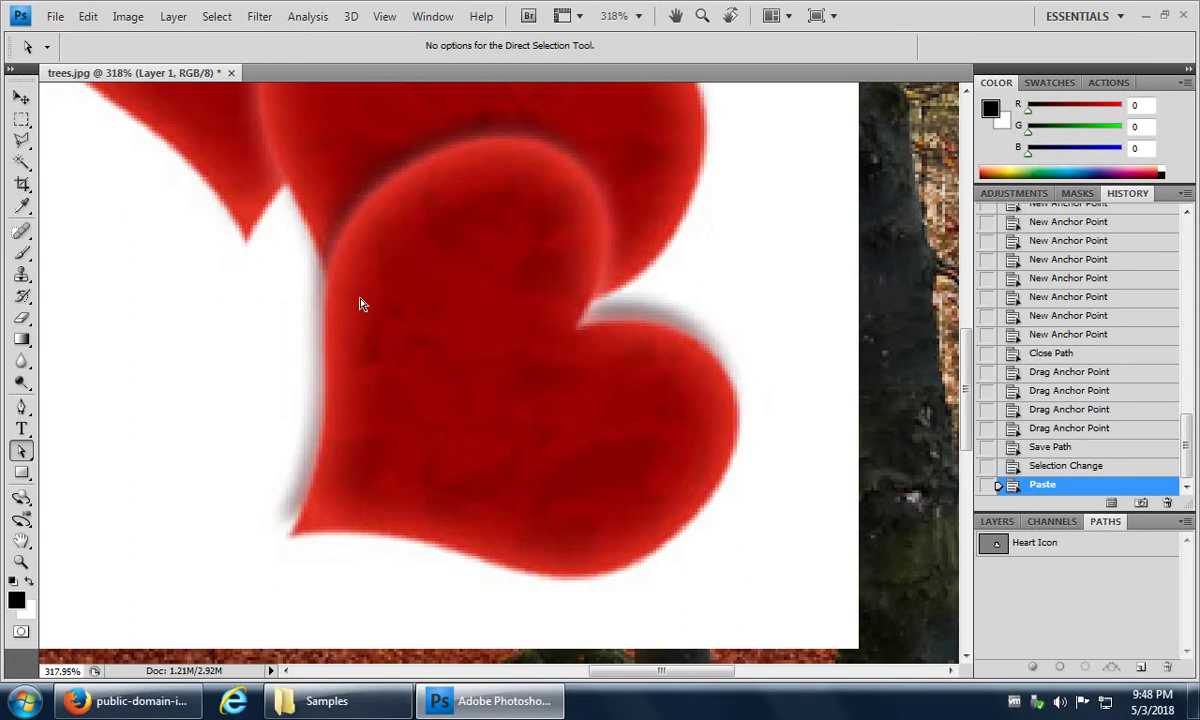
click(997, 523)
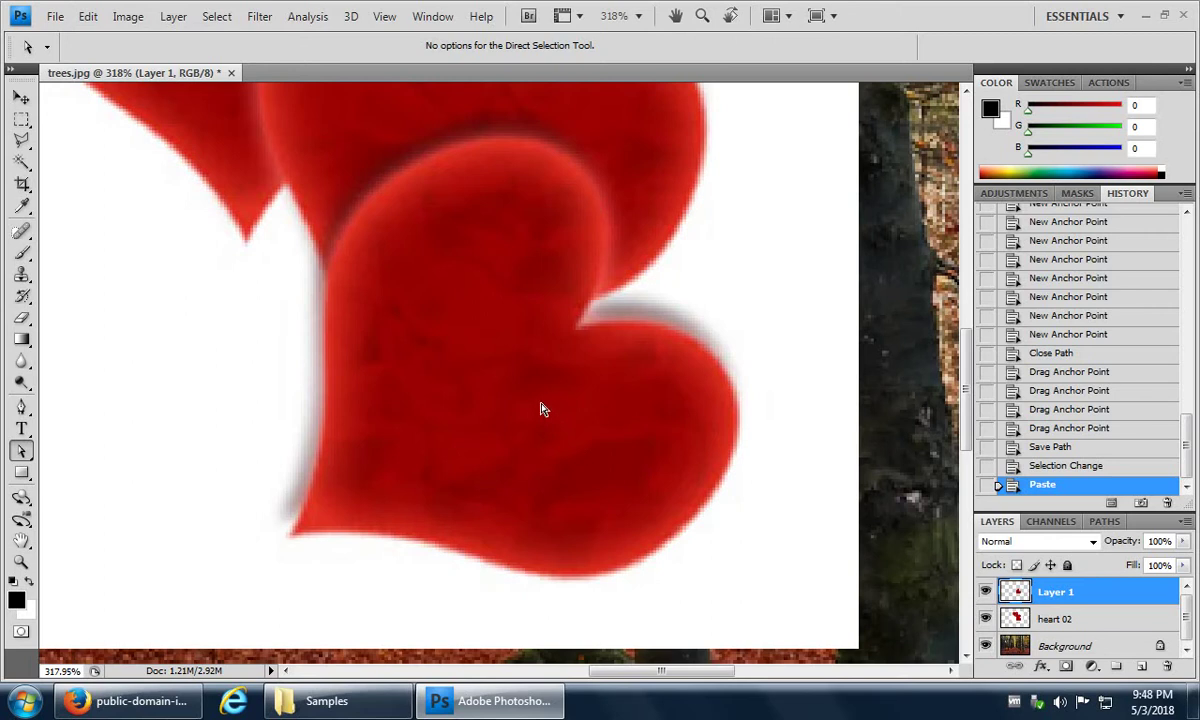
click(21, 97)
drag(494, 371, 83, 420)
drag(167, 443, 311, 512)
drag(70, 289, 126, 408)
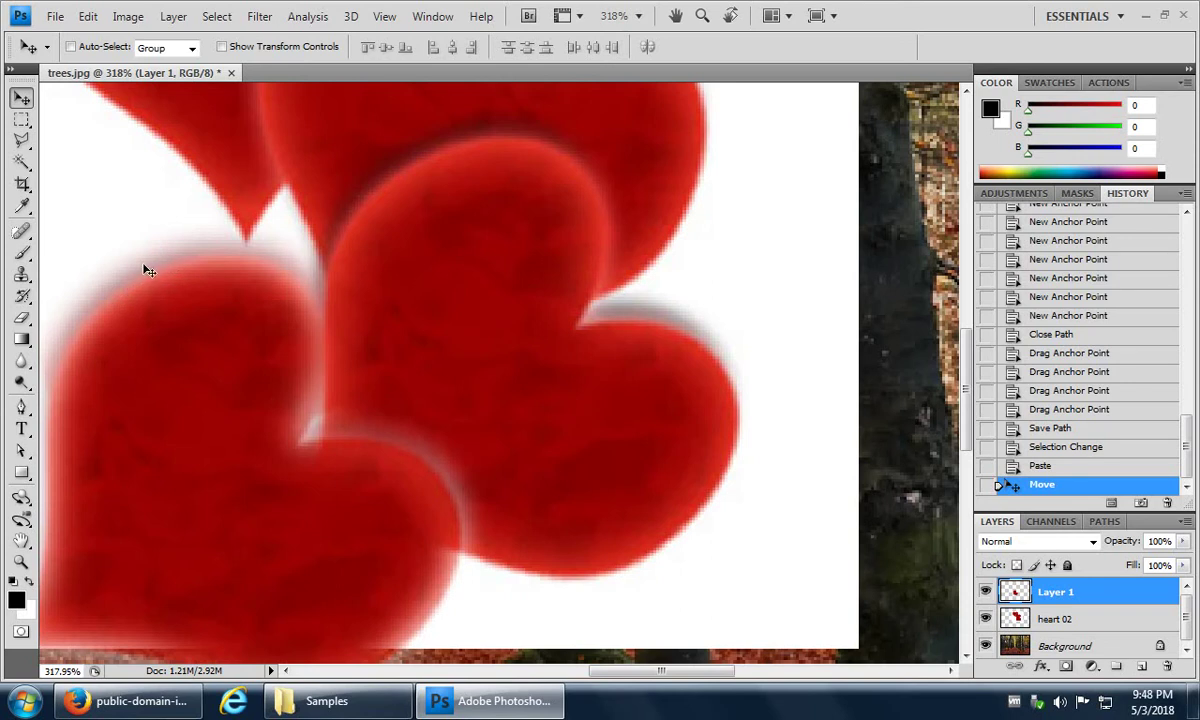
drag(180, 407, 765, 412)
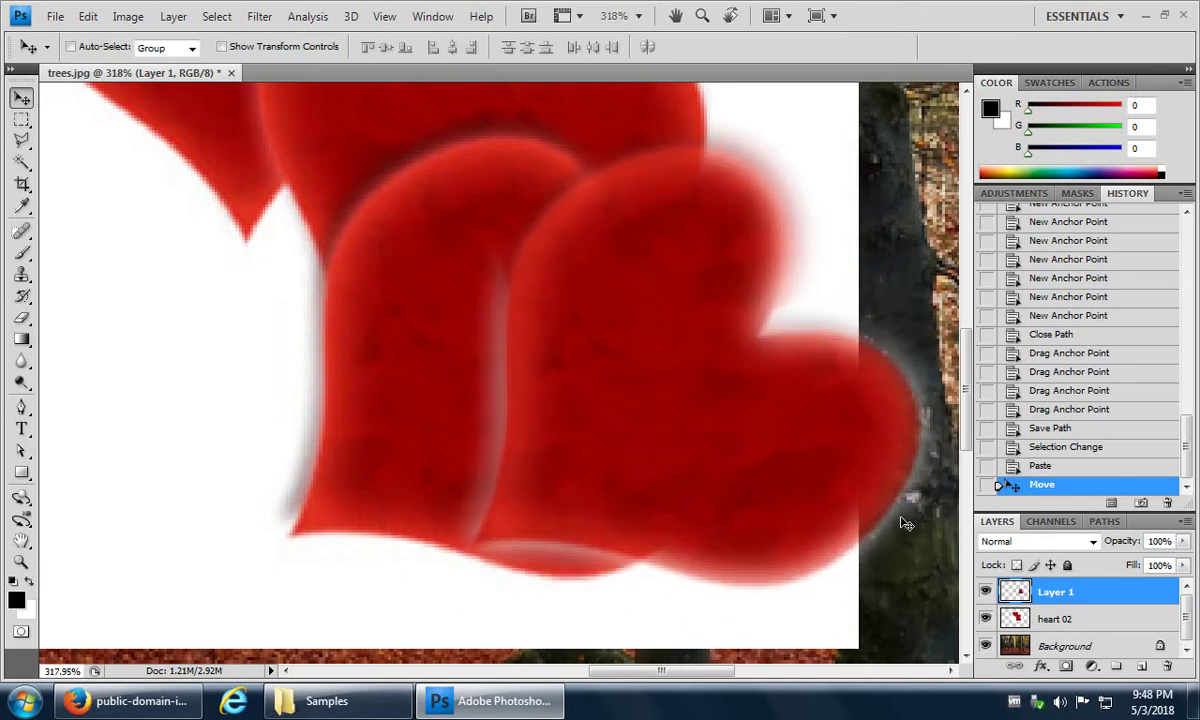
drag(833, 466, 849, 496)
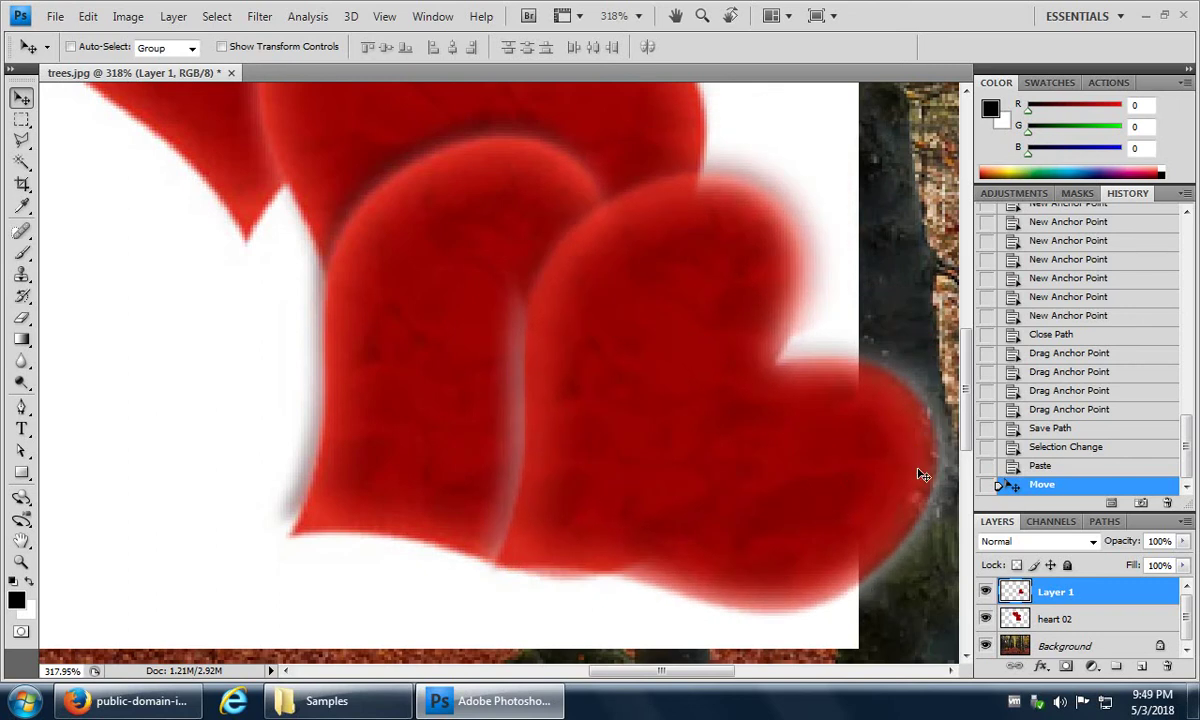
drag(873, 474, 665, 443)
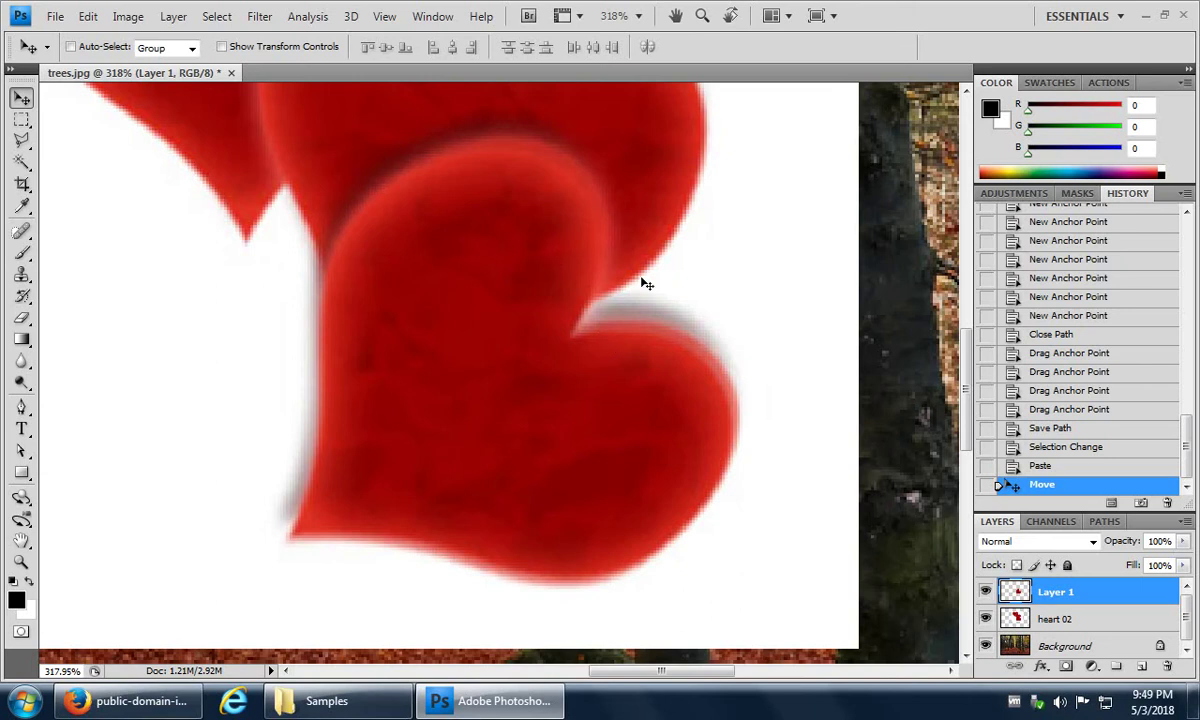
Step: Draw a rectangular marquee inside the left heart and make heart 02 the active layer
scroll(641, 288, up, 6)
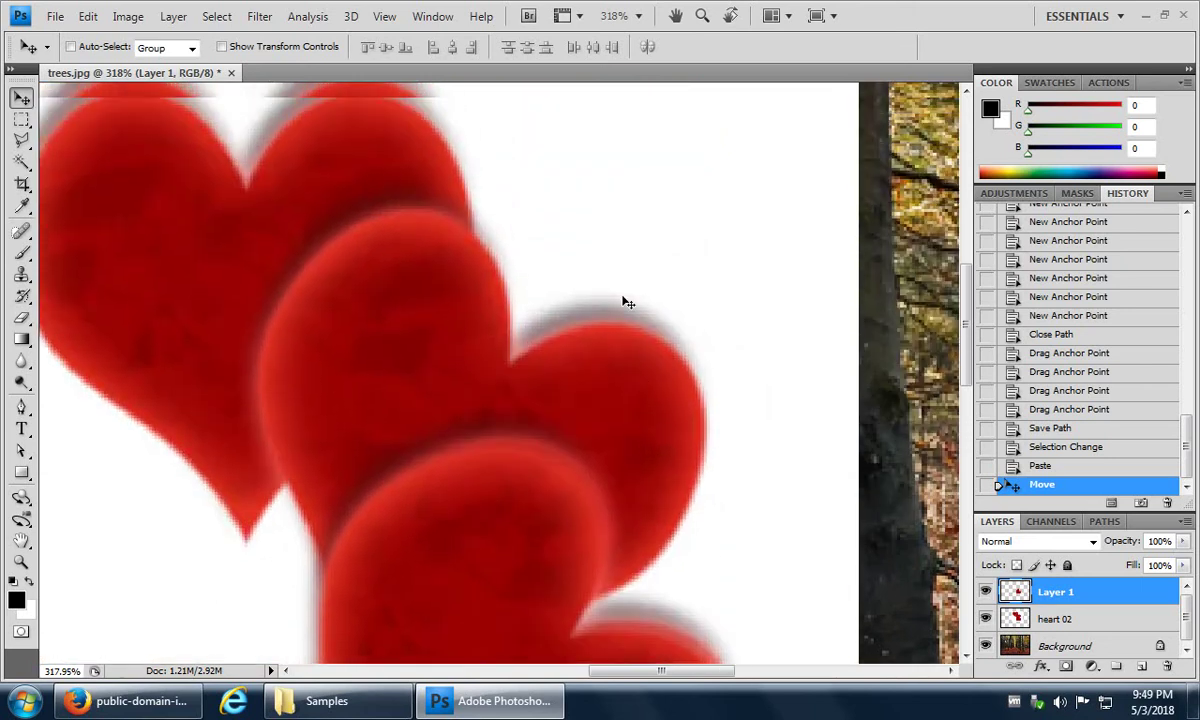
scroll(614, 295, up, 2)
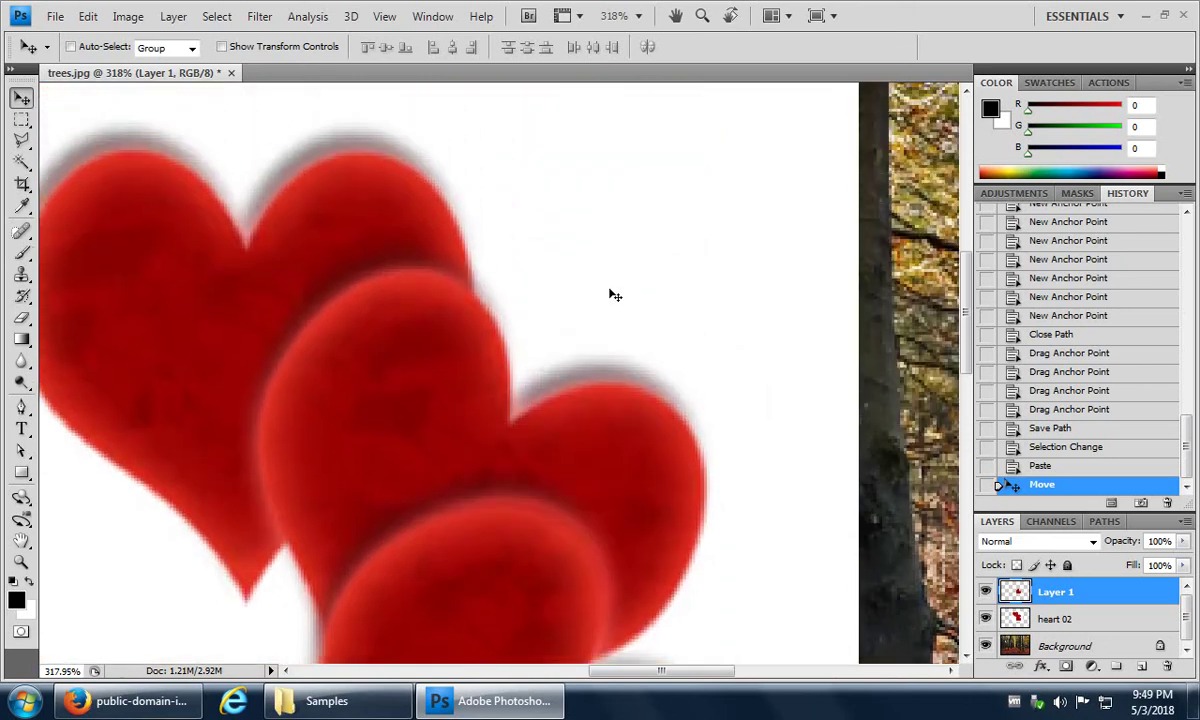
click(23, 119)
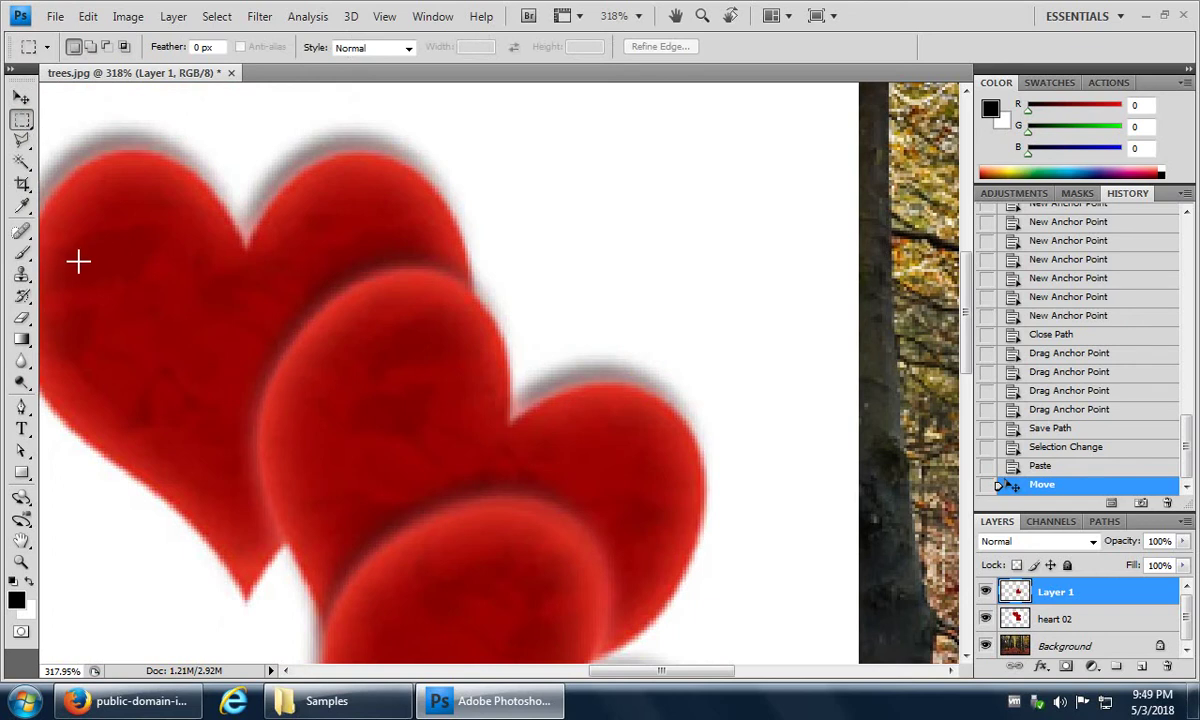
drag(108, 272, 238, 369)
click(88, 16)
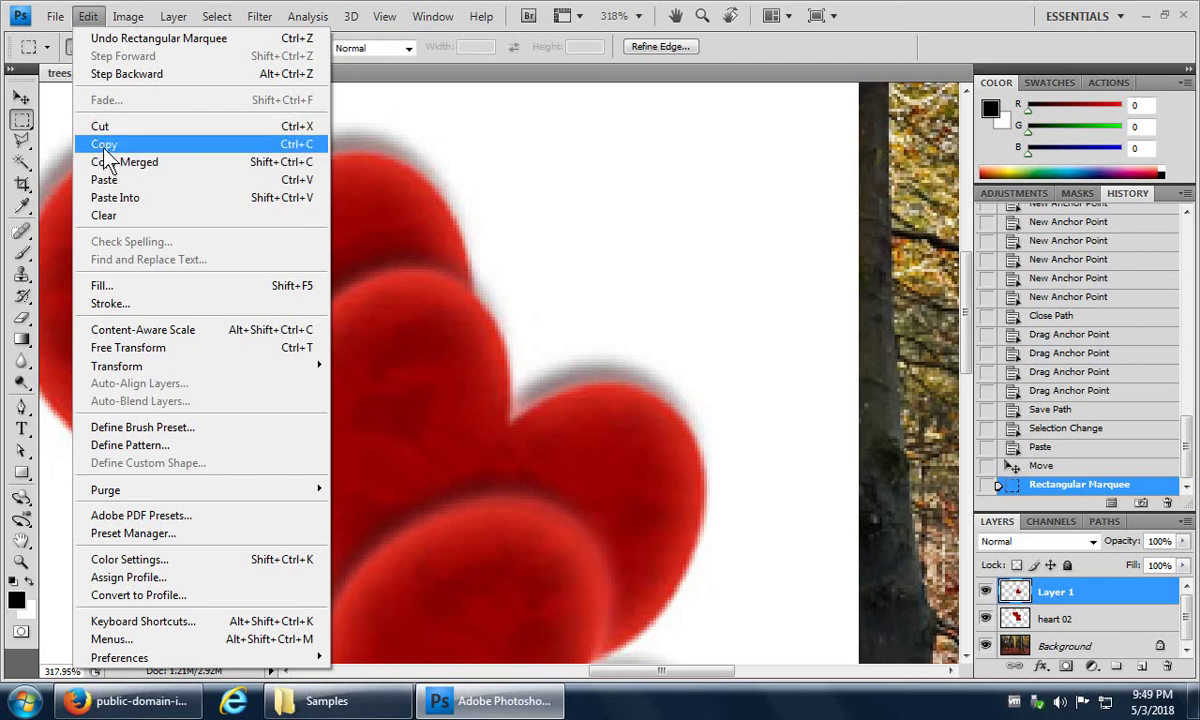
click(104, 144)
click(636, 270)
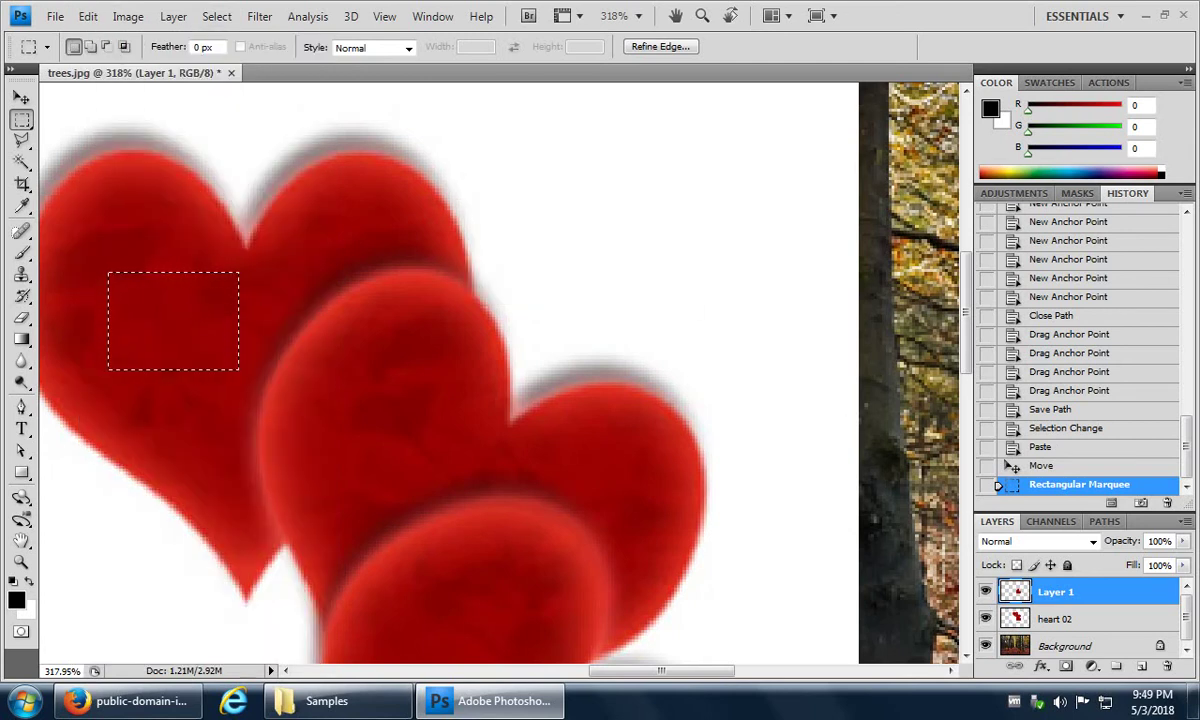
click(1055, 618)
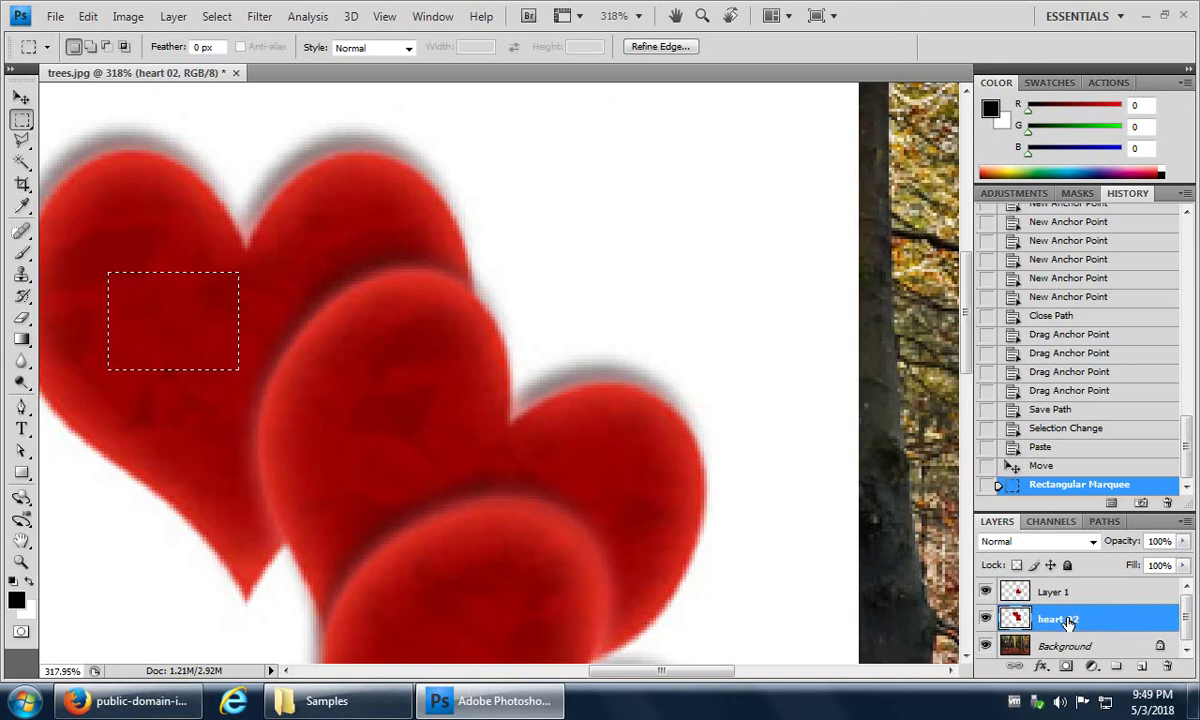
Step: Copy and paste the red patch as Layer 2, then move it to the top-centre white area
click(88, 16)
click(104, 148)
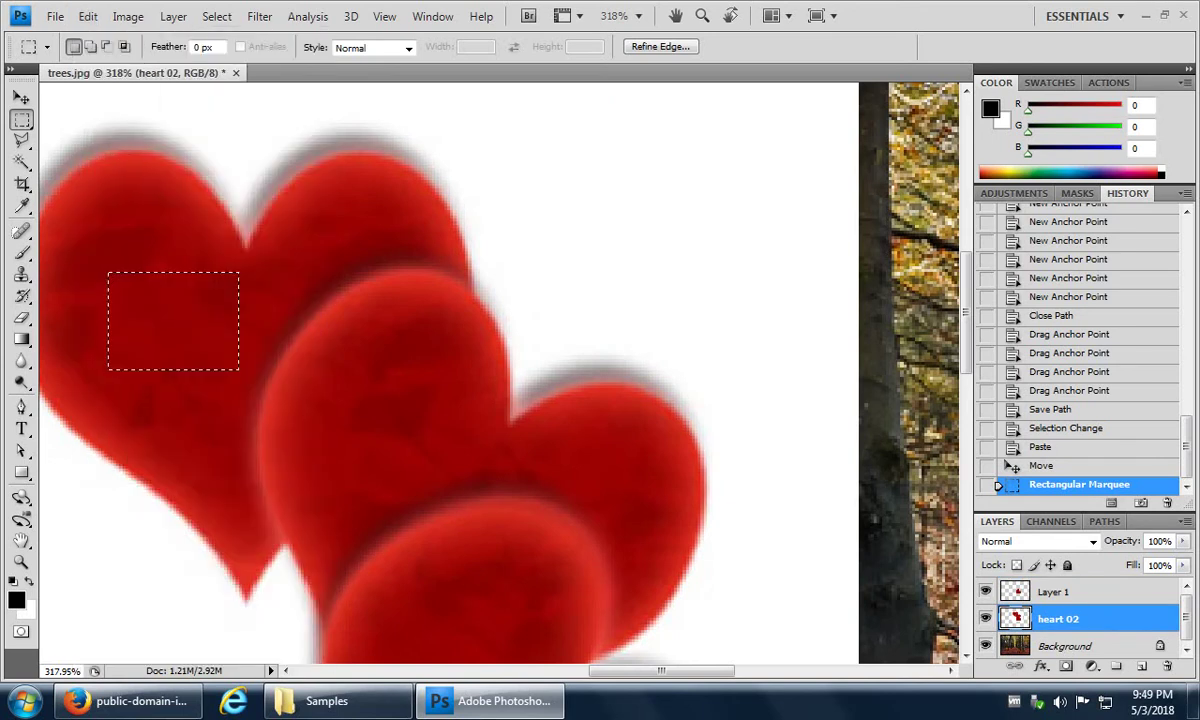
click(88, 16)
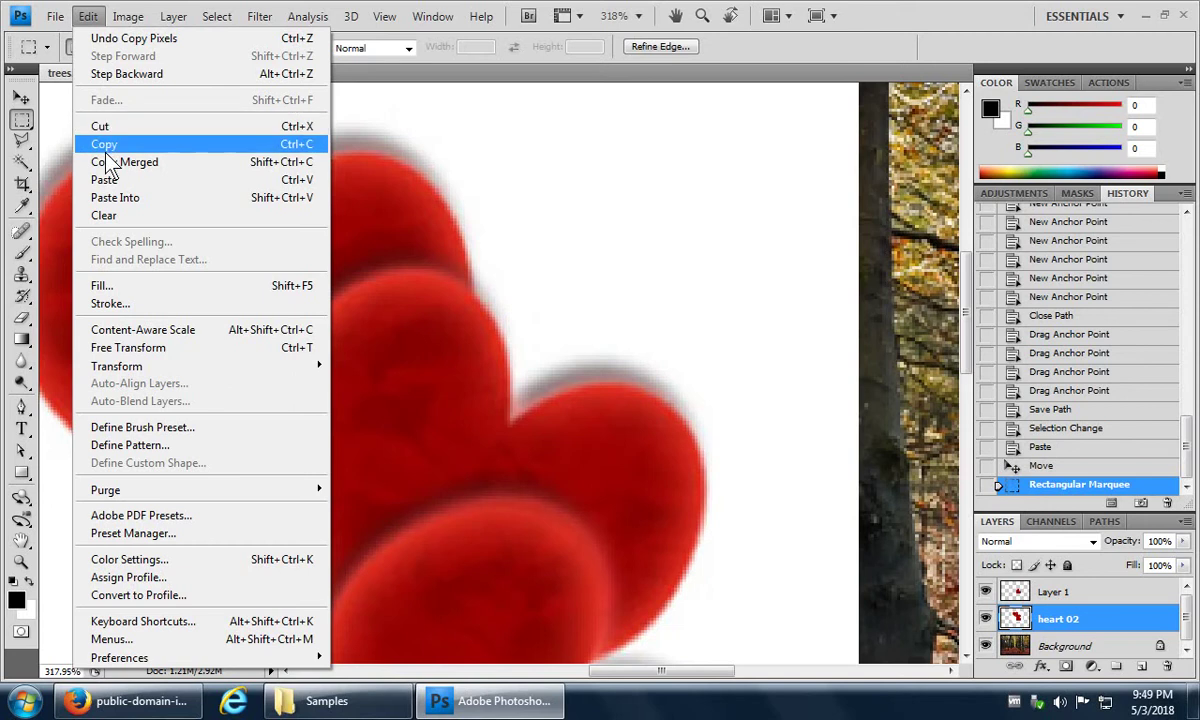
click(104, 180)
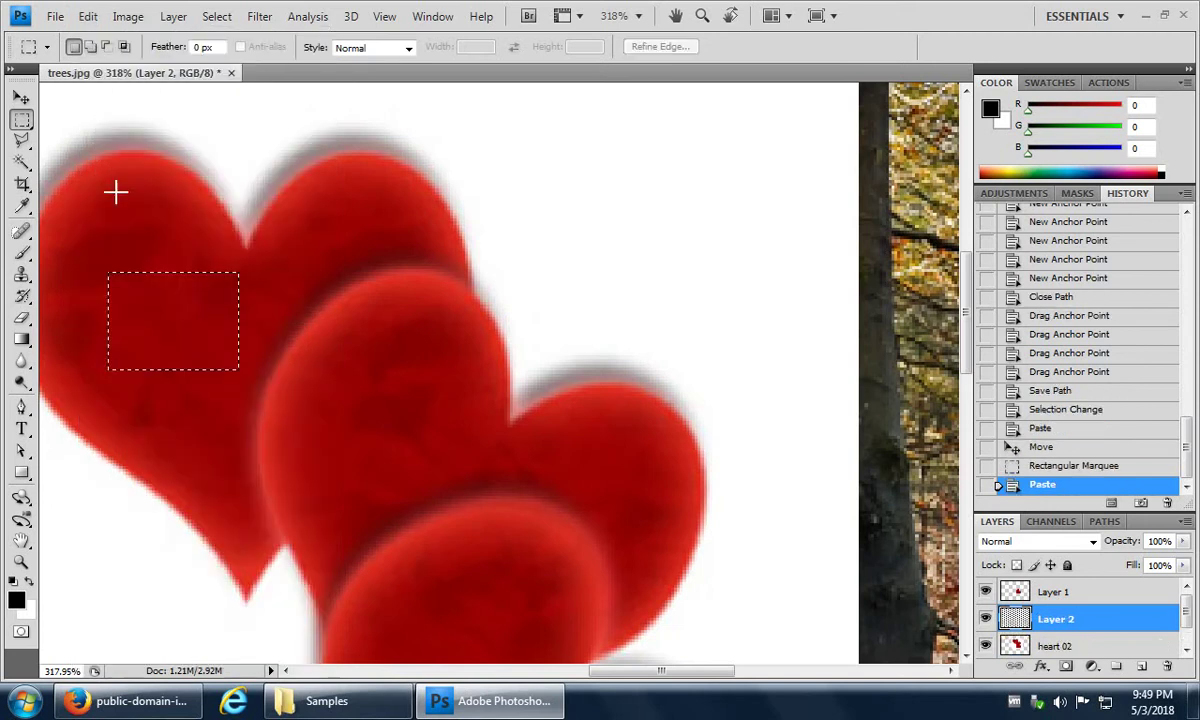
click(21, 97)
drag(141, 293, 193, 281)
drag(139, 311, 607, 192)
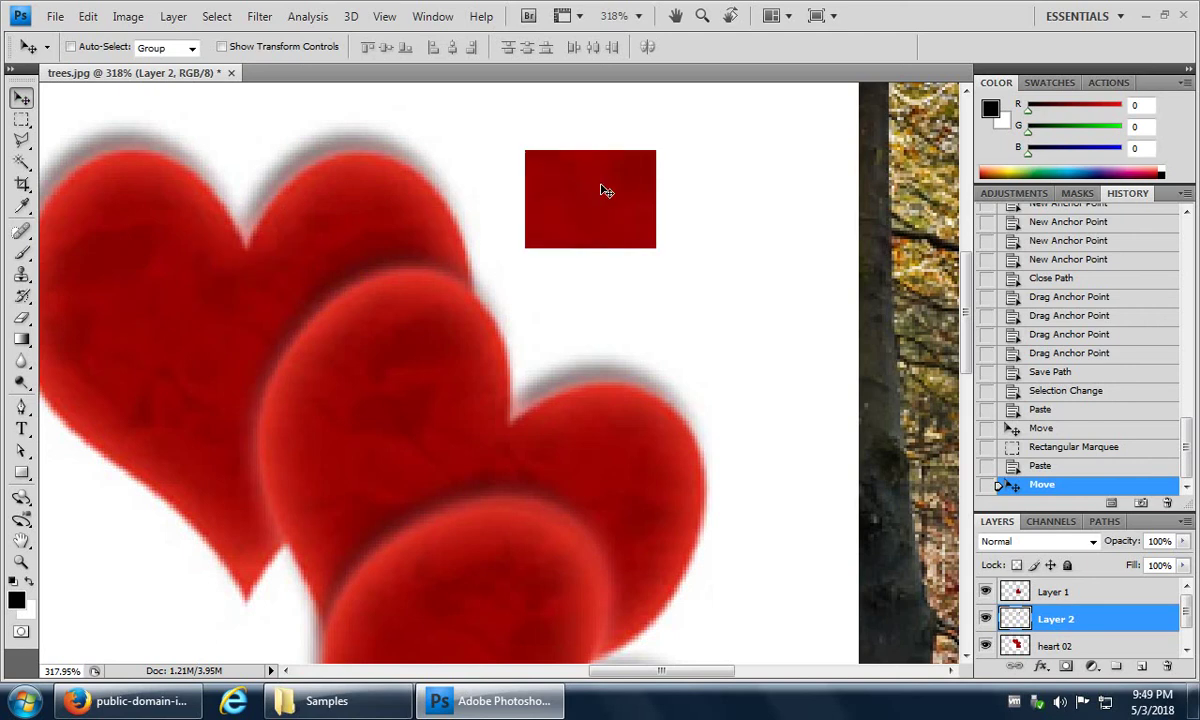
Step: Select a small rectangle on the left heart and Copy Merged it with heart 02 active
click(21, 119)
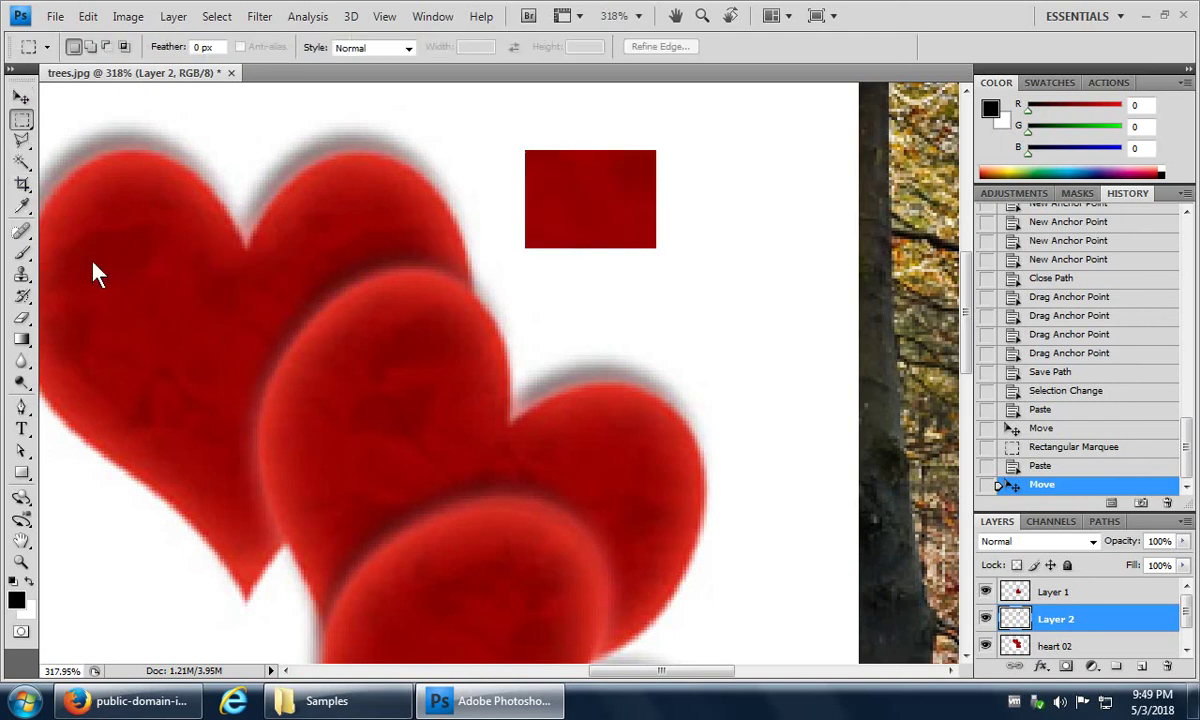
drag(203, 340, 209, 343)
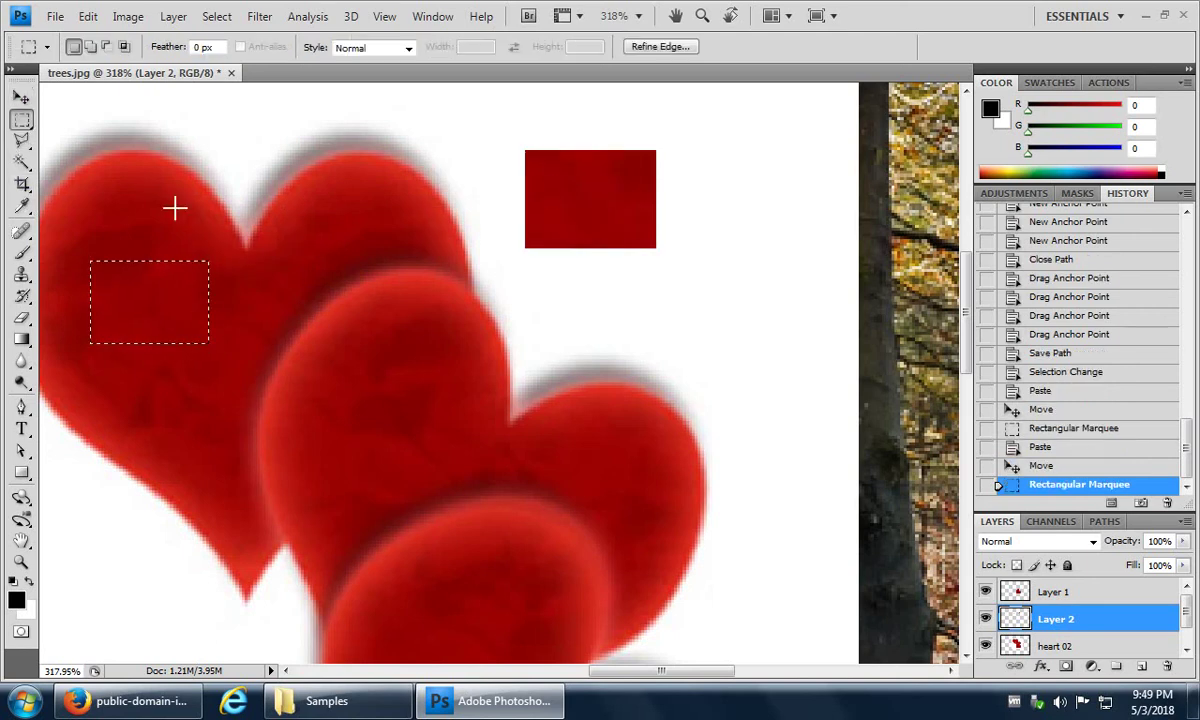
click(1042, 647)
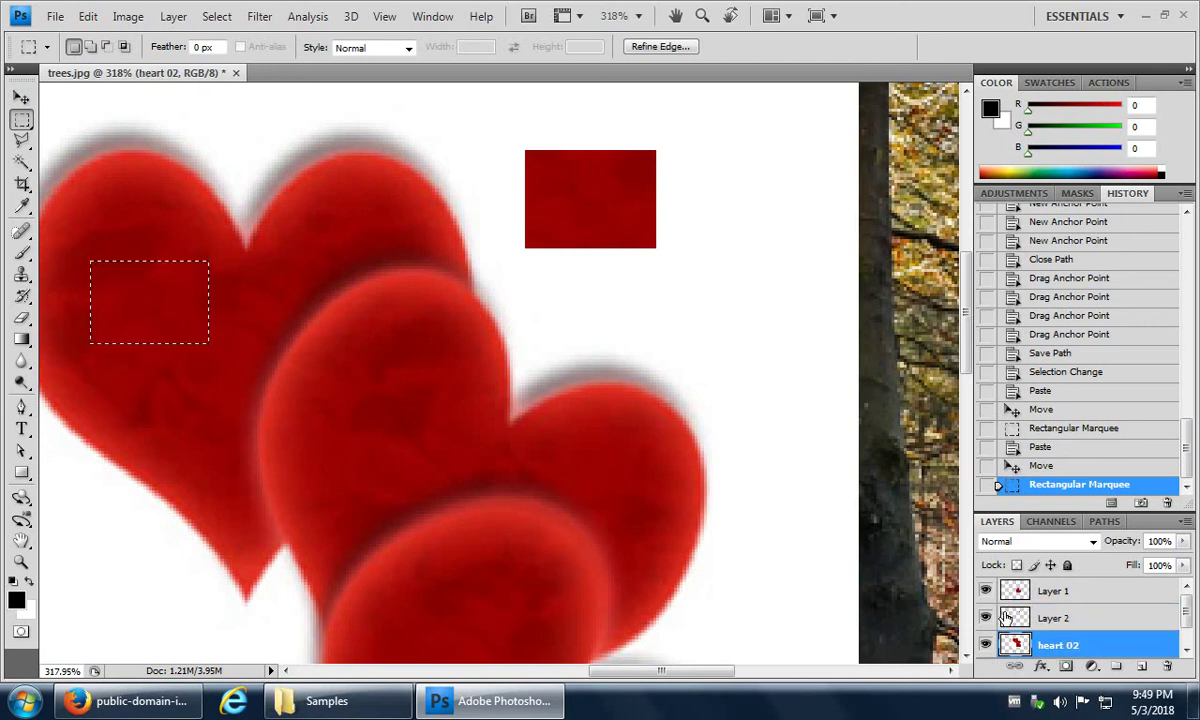
click(88, 18)
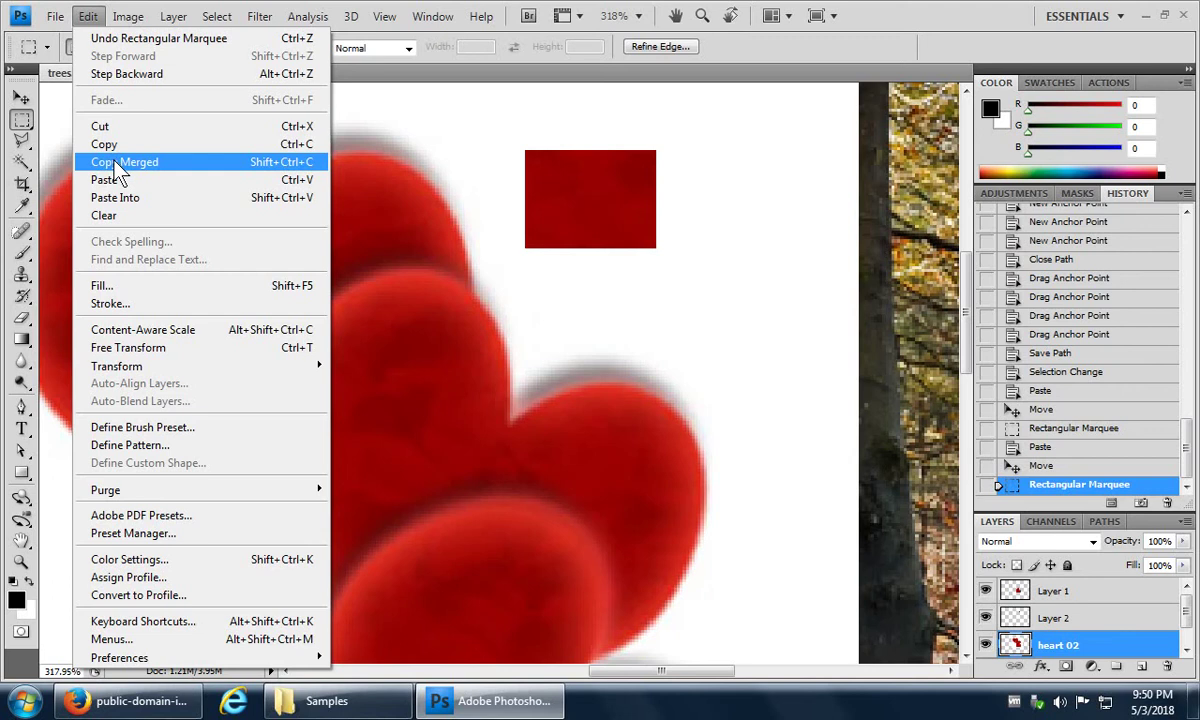
click(115, 164)
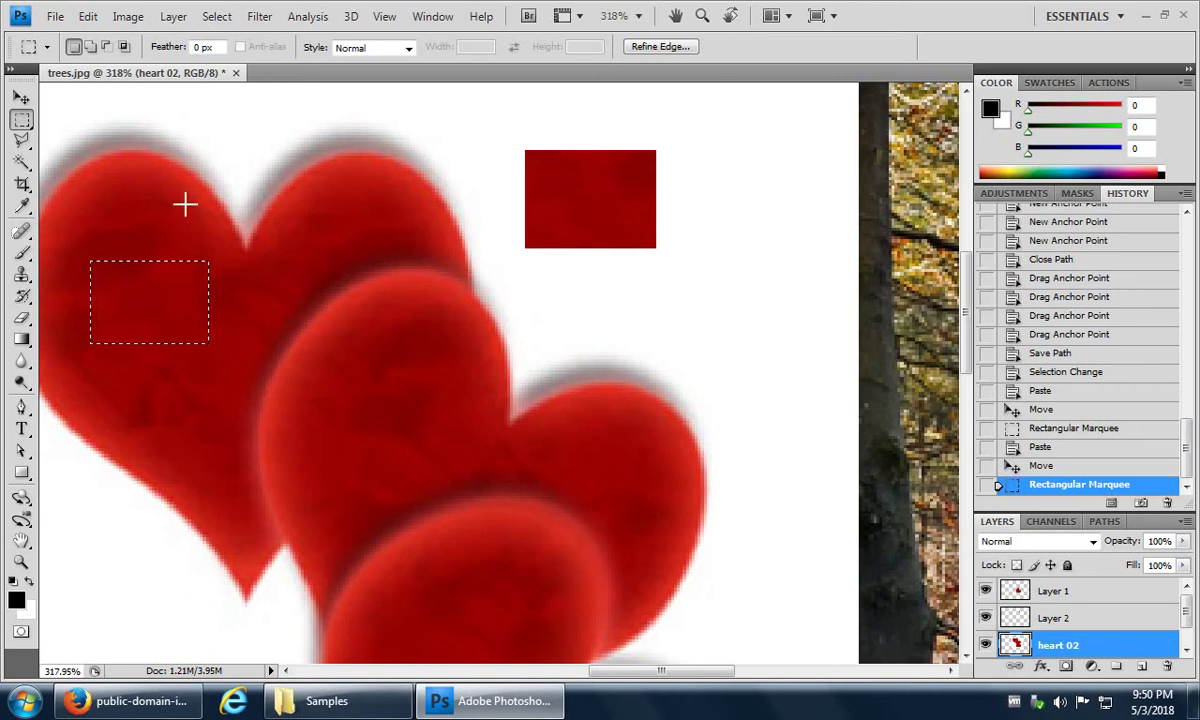
Step: Feather the rectangular selection's edges by about 3 px in Refine Edge
click(217, 16)
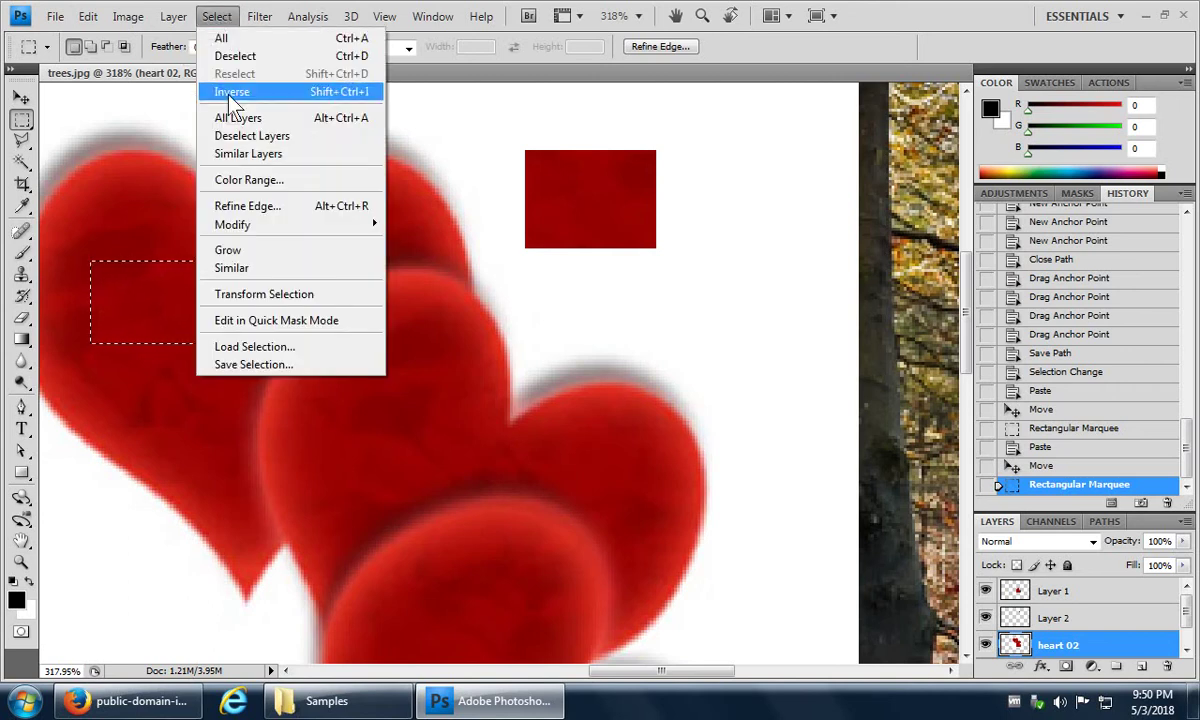
click(254, 207)
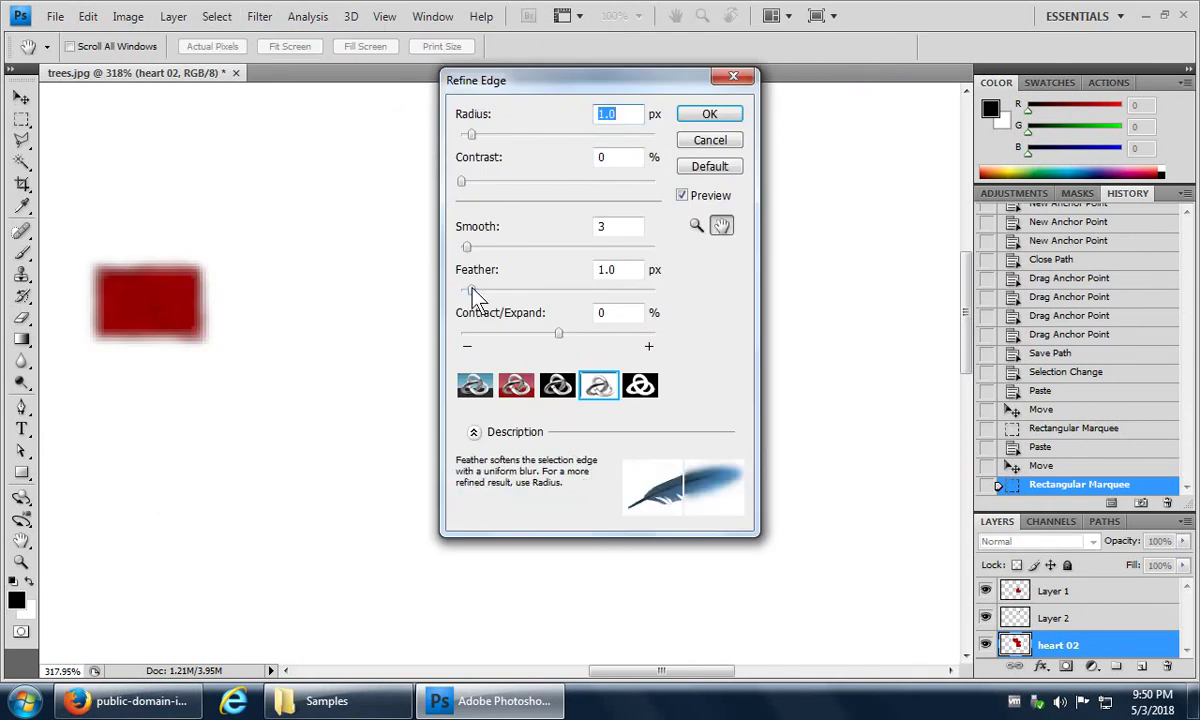
mouse_move(472, 295)
mouse_down()
mouse_move(515, 298)
mouse_move(481, 298)
mouse_move(491, 291)
mouse_up()
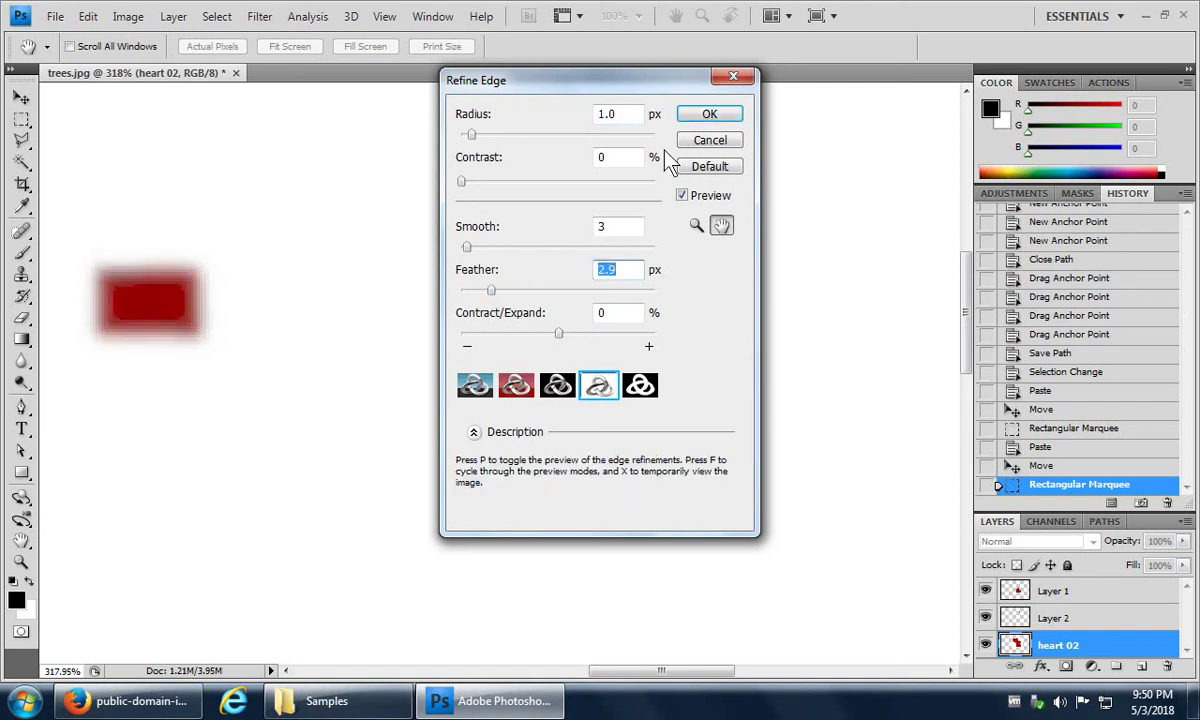
drag(492, 290, 490, 290)
click(709, 115)
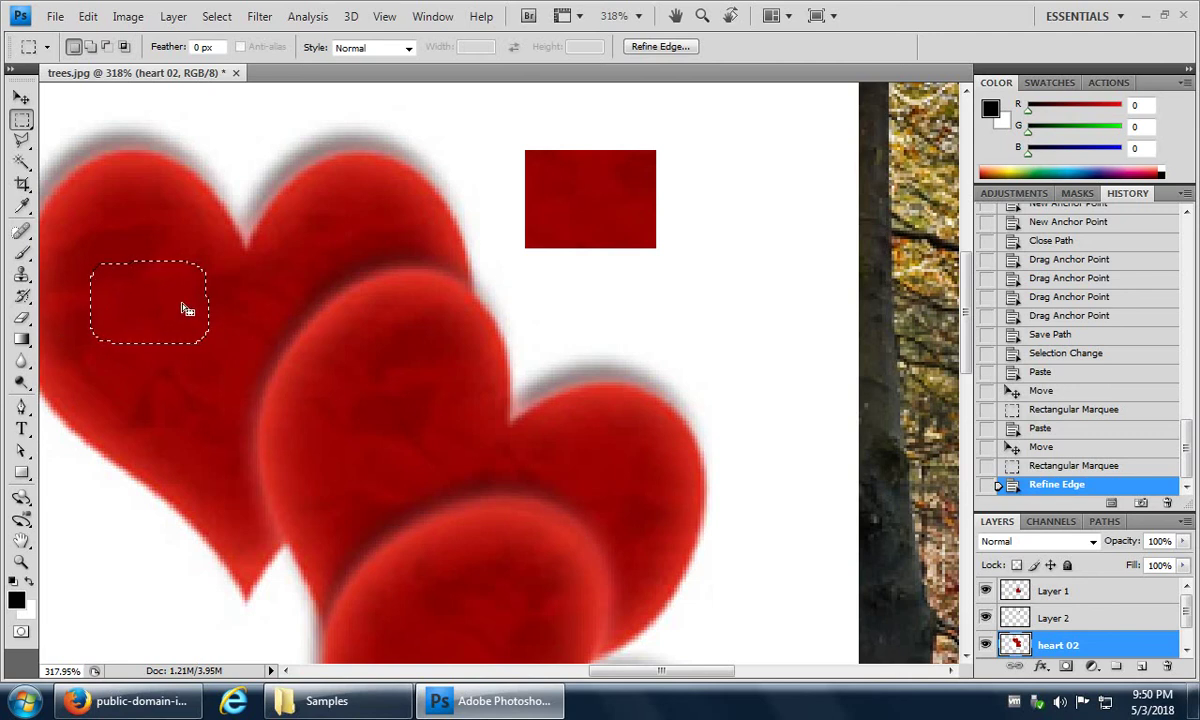
Step: Copy the feathered heart area and paste it as a new soft-edged Layer 3
click(88, 16)
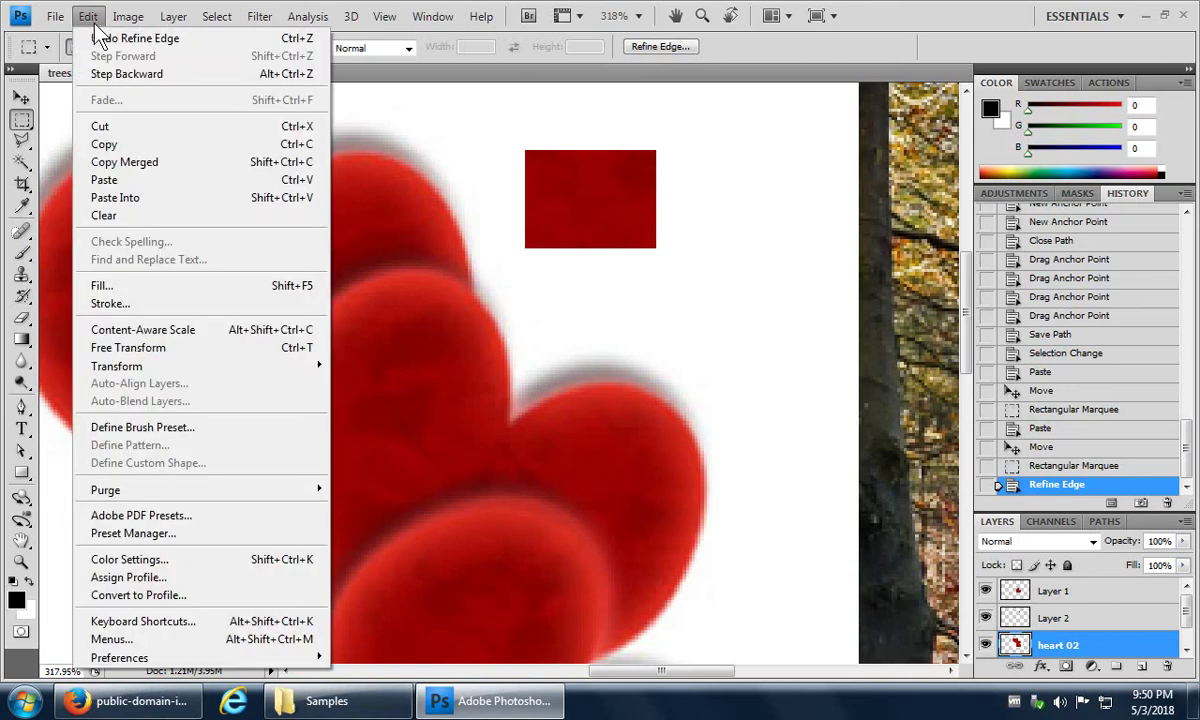
click(100, 126)
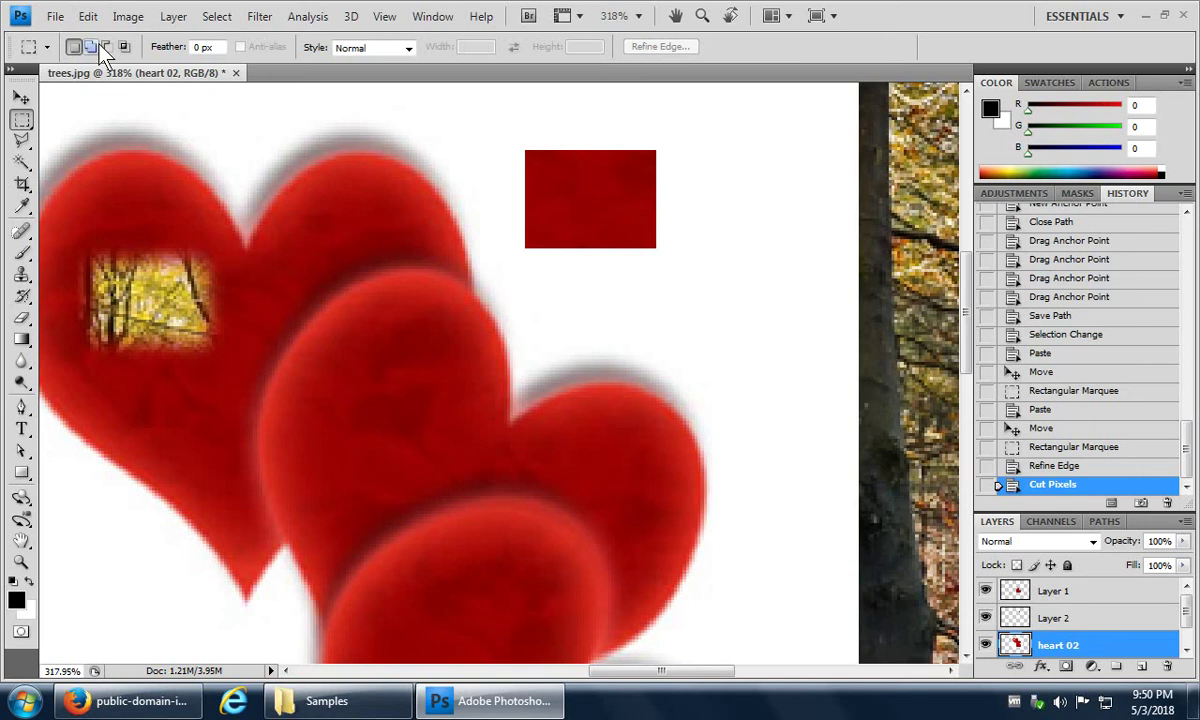
key(ctrl+z)
click(92, 17)
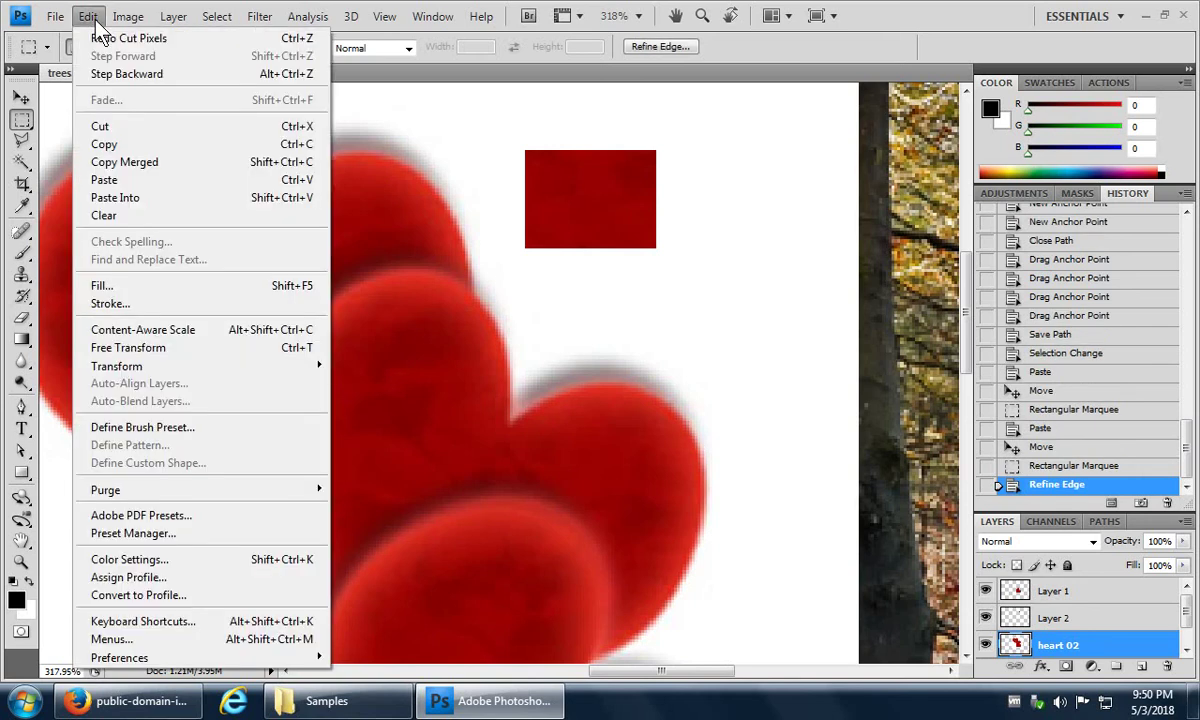
click(110, 144)
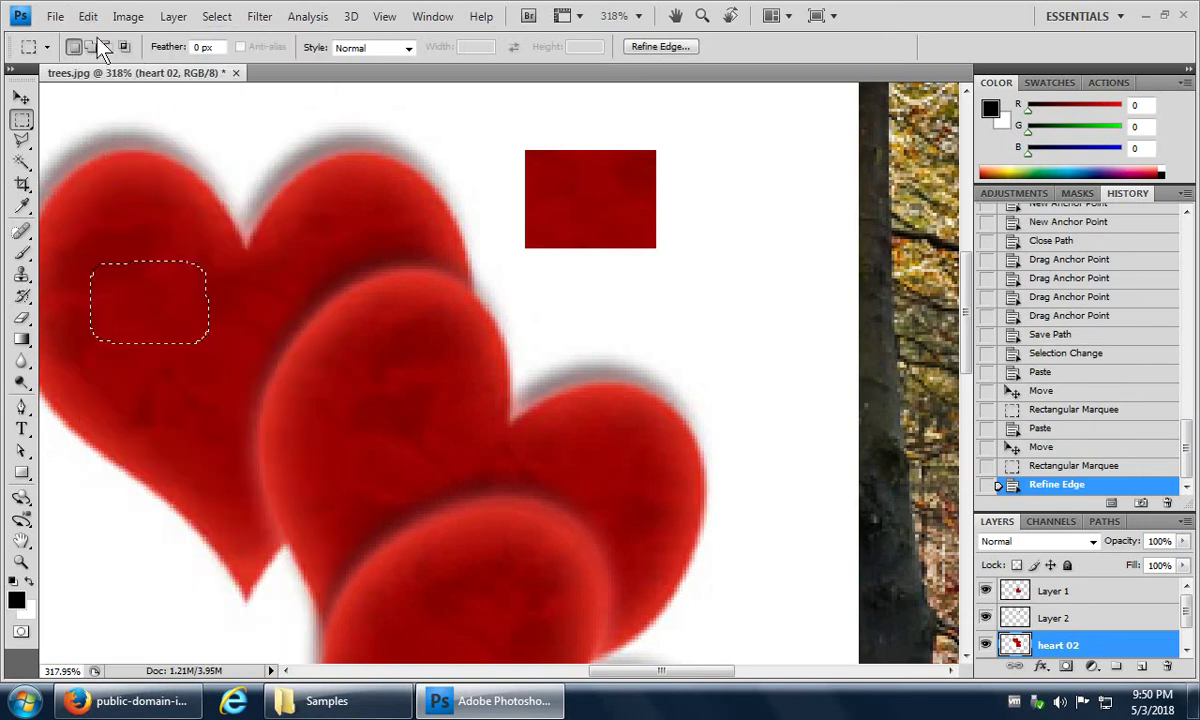
click(90, 18)
click(114, 179)
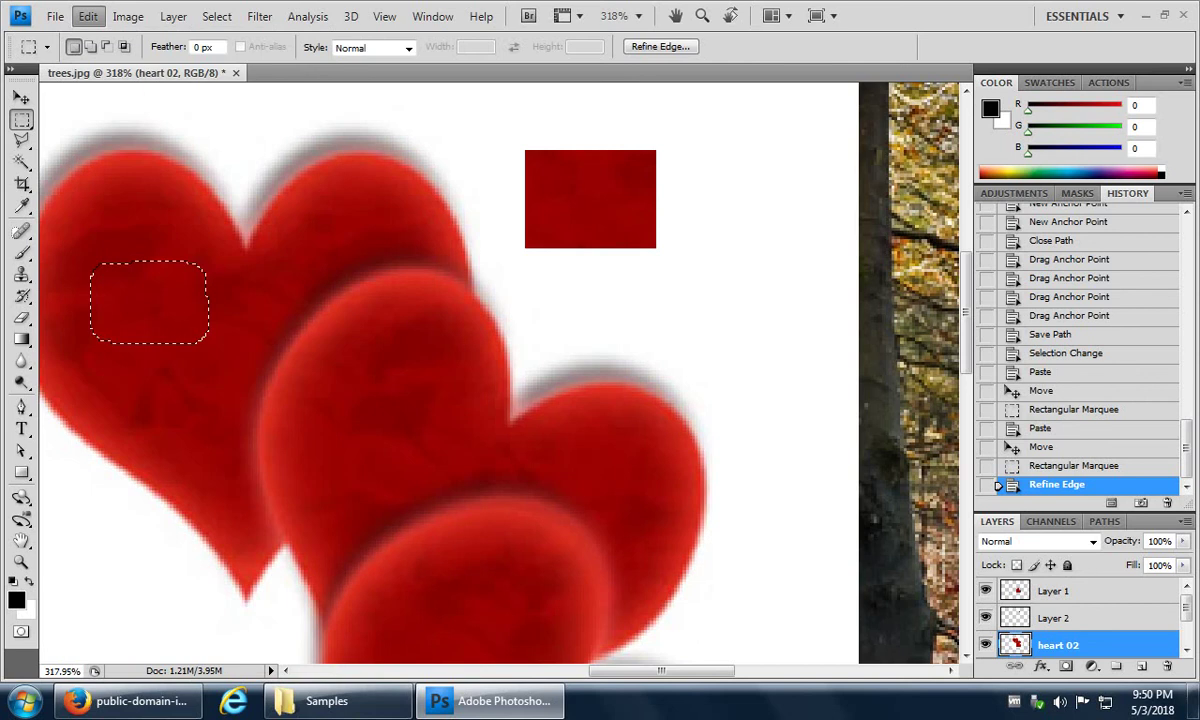
Step: Move the soft-edged patch to the right edge over the trees and Layer 2's solid square below it
click(22, 98)
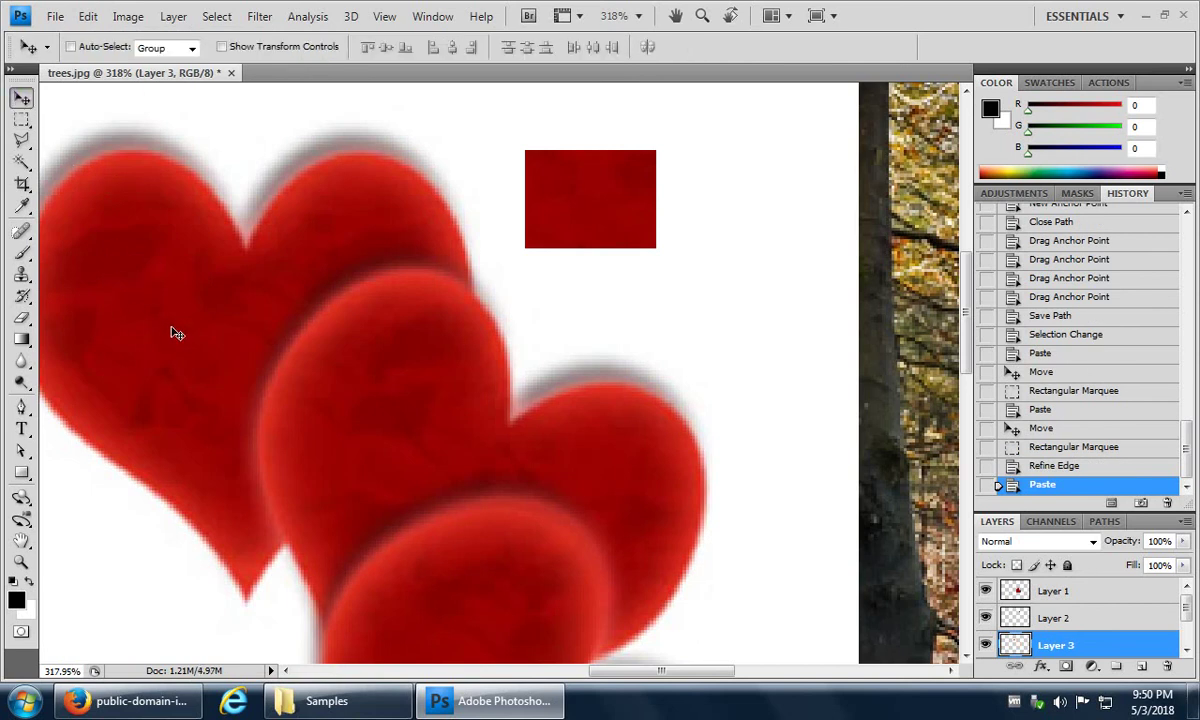
drag(172, 333, 897, 222)
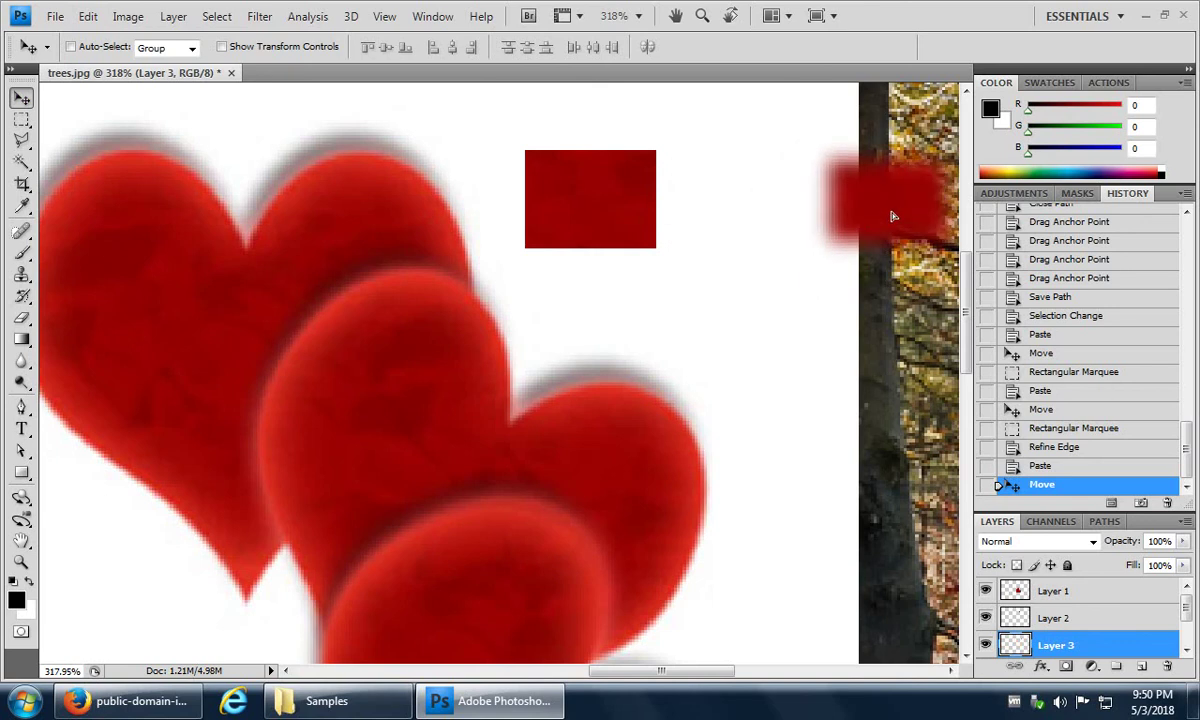
click(1063, 617)
drag(619, 246, 899, 376)
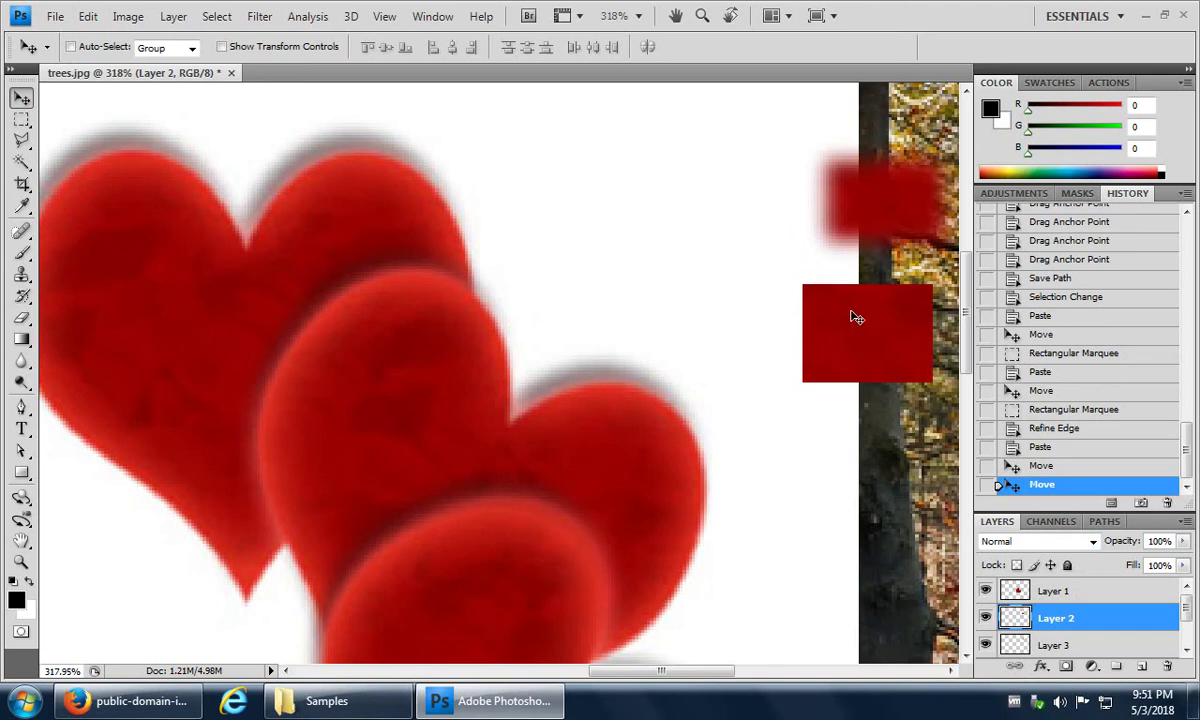